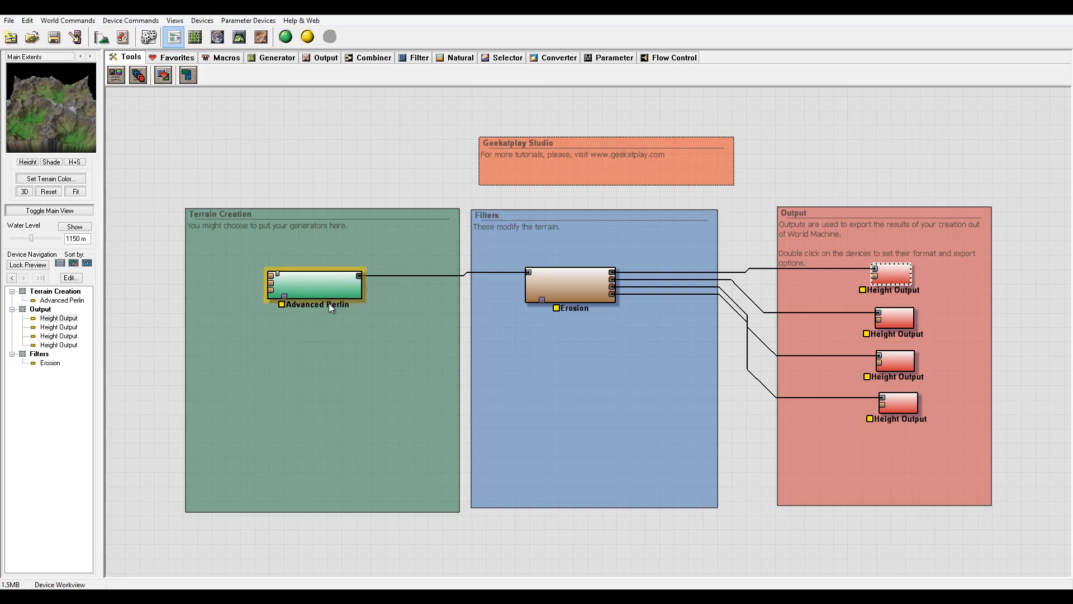
Reposition the Advanced Perlin device lower in Terrain Creation and nudge the Erosion device upward.
drag(336, 288, 307, 346)
drag(605, 291, 612, 276)
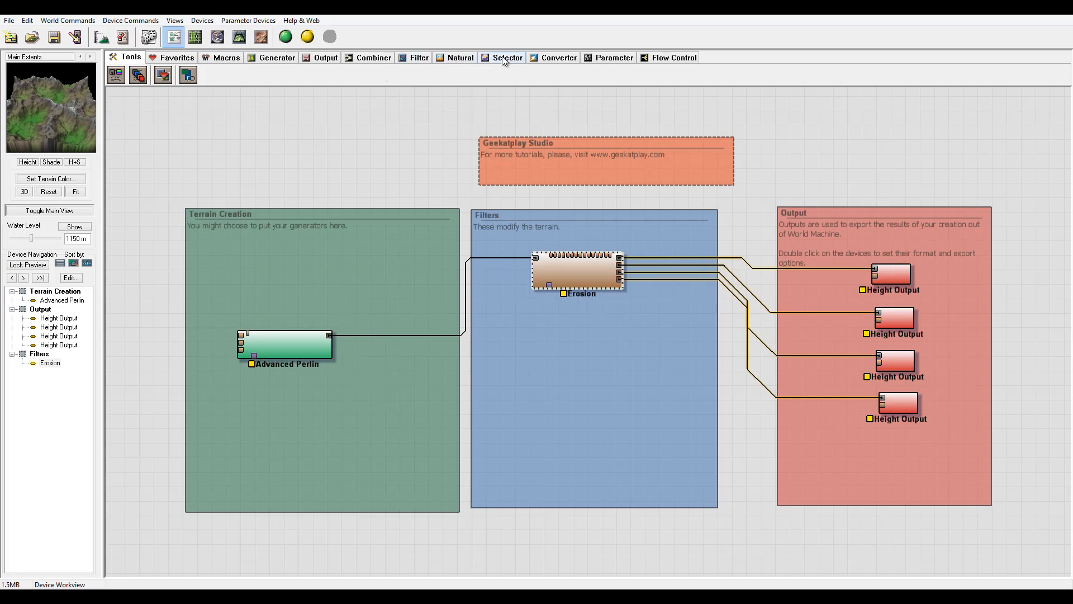
Add a second Erosion device to the Filters group below the existing Erosion.
click(463, 58)
click(182, 74)
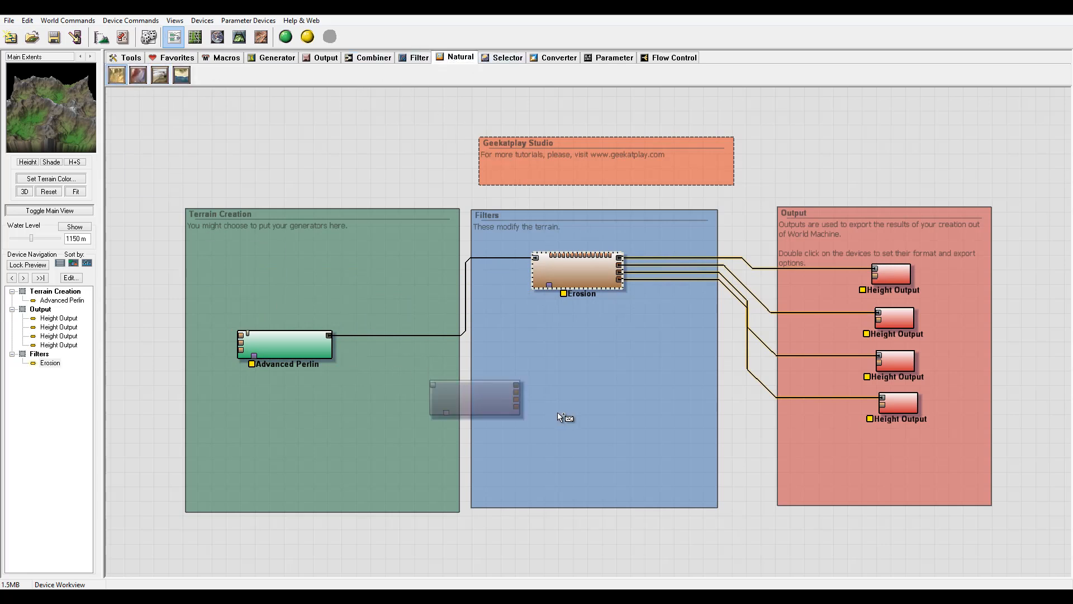
click(574, 355)
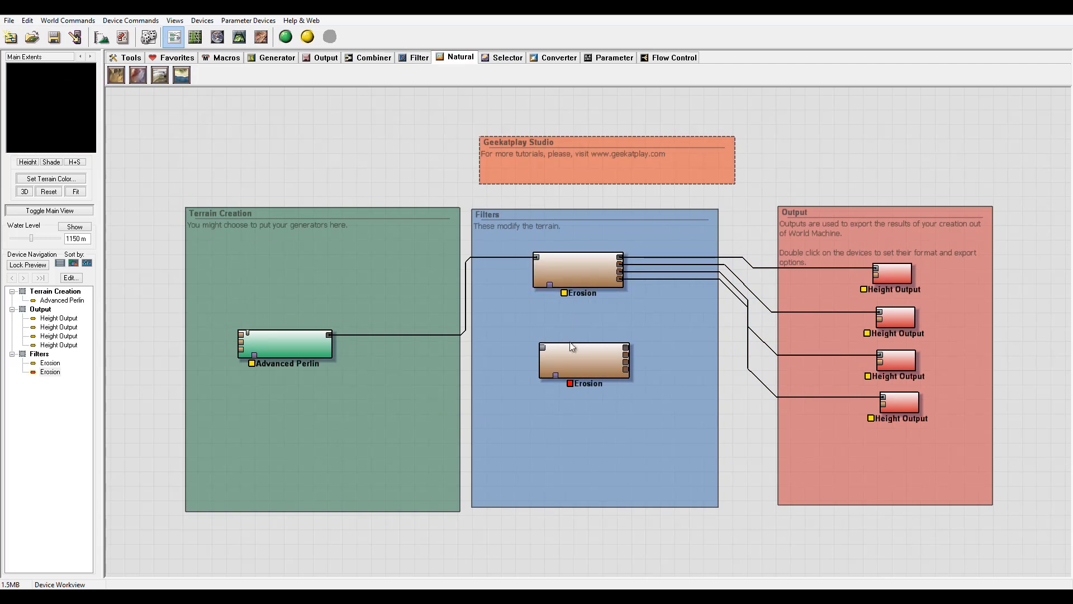
drag(571, 346, 561, 353)
Connect the Advanced Perlin output to the new Erosion device's input.
click(327, 335)
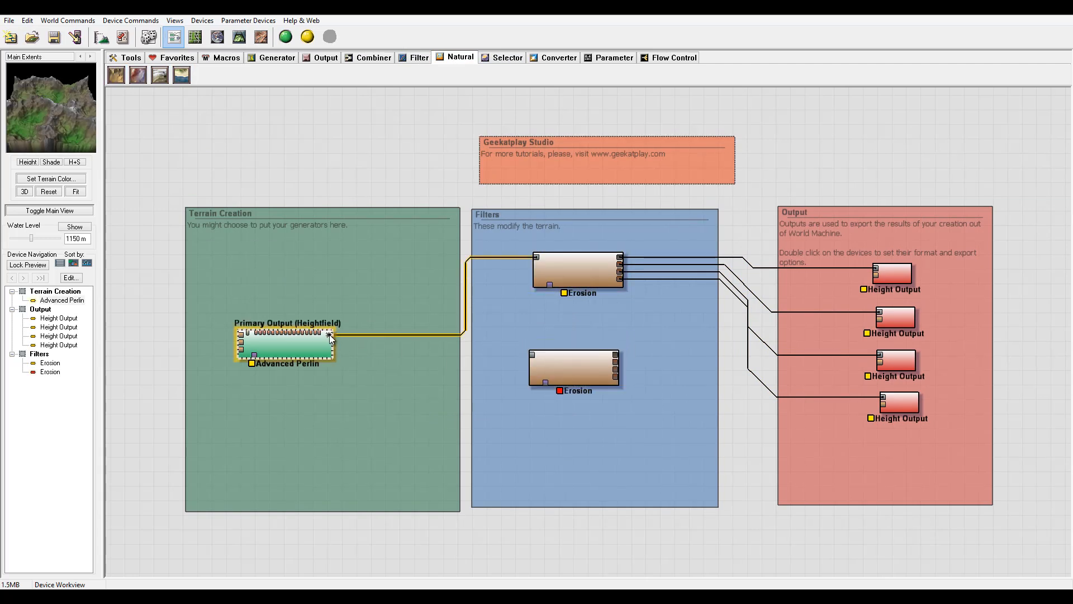
drag(330, 334, 540, 362)
click(569, 363)
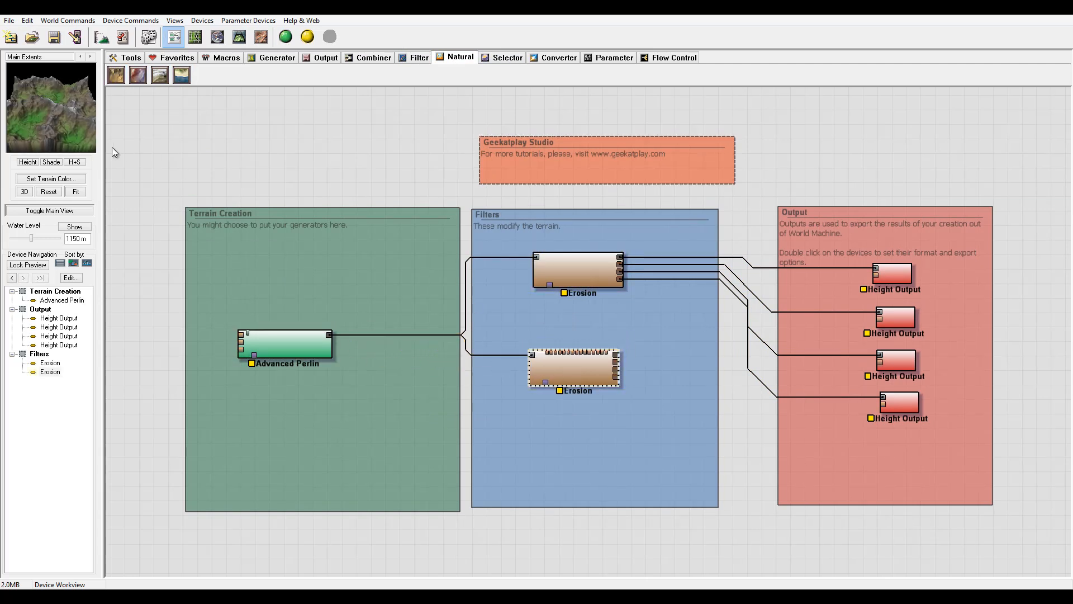
Set the Advanced Perlin feature scale to about 4.76 km and confirm.
double_click(297, 344)
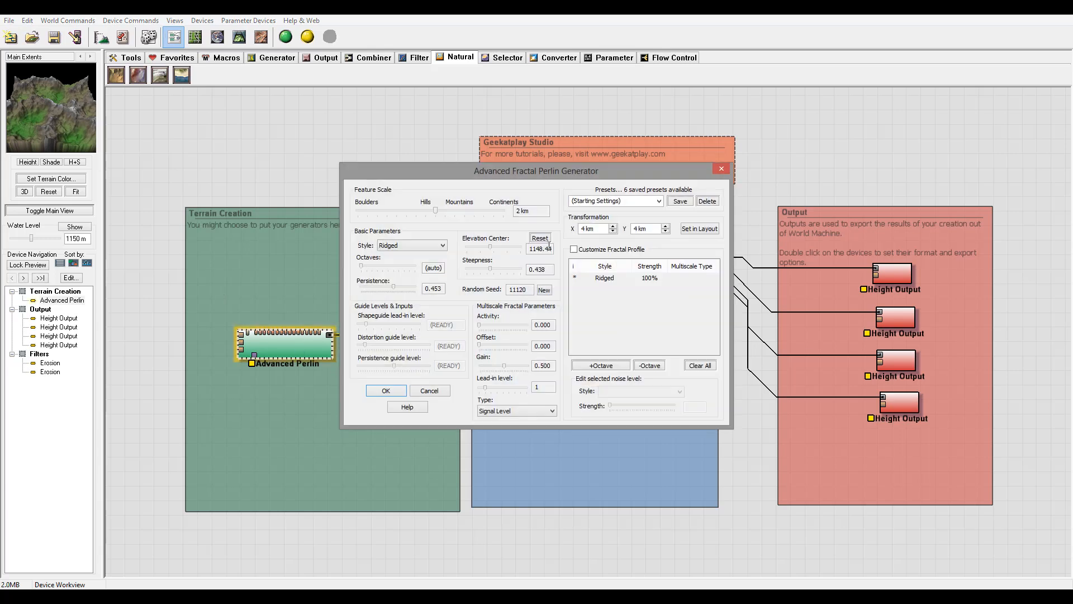
drag(431, 211, 447, 208)
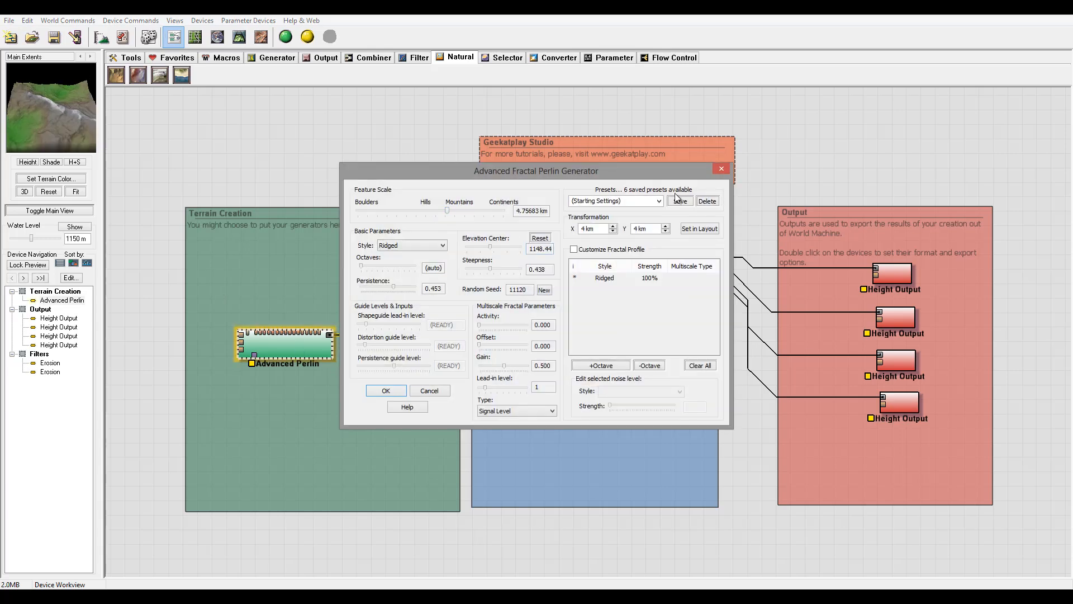
click(386, 391)
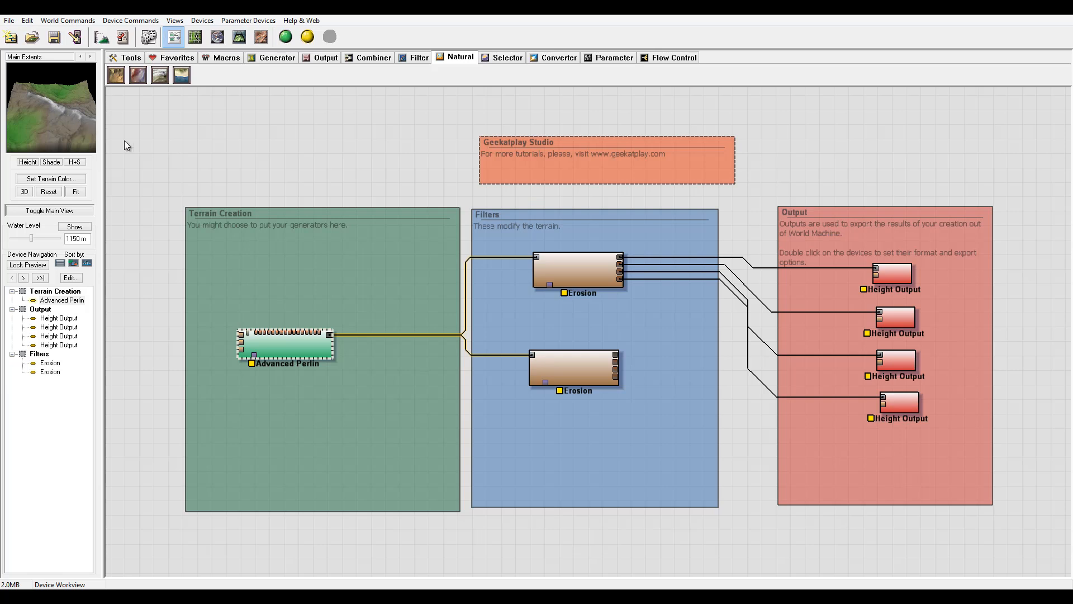
Configure the second Erosion with base duration 200, rock hardness 0.810, and geological-time enhancement enabled at erosive power 0.793.
double_click(583, 357)
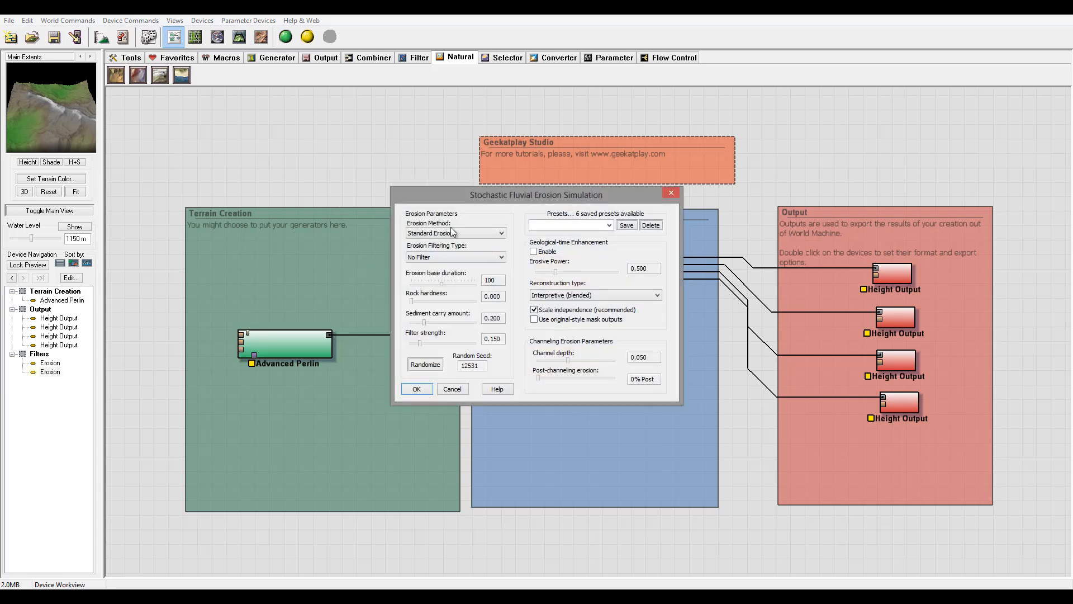
drag(441, 286, 475, 286)
drag(424, 323, 465, 301)
click(534, 252)
drag(556, 272, 568, 270)
drag(519, 197, 513, 132)
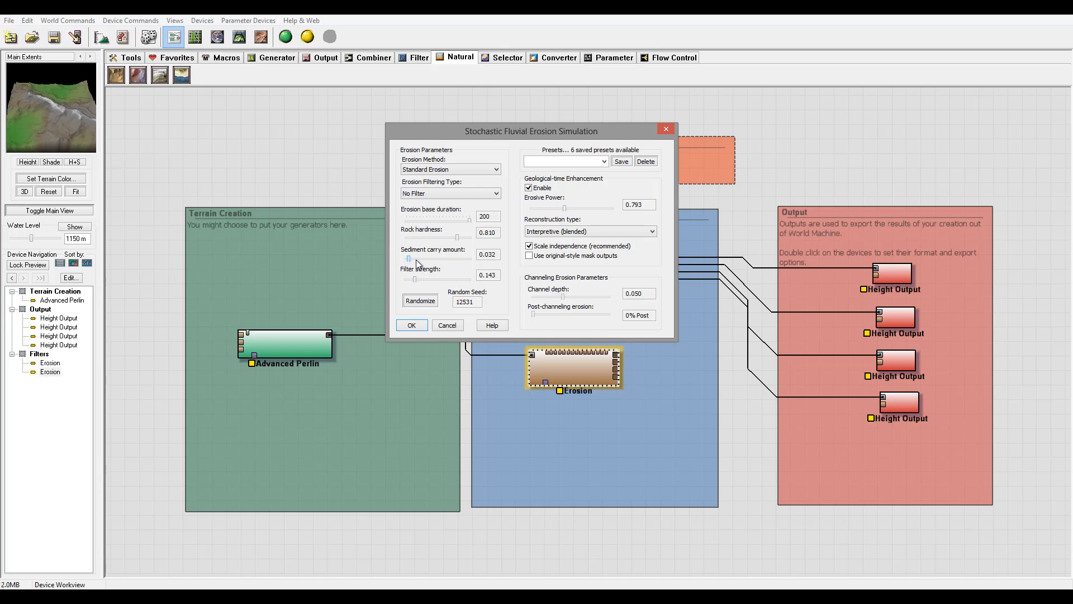
drag(415, 259, 462, 241)
click(414, 326)
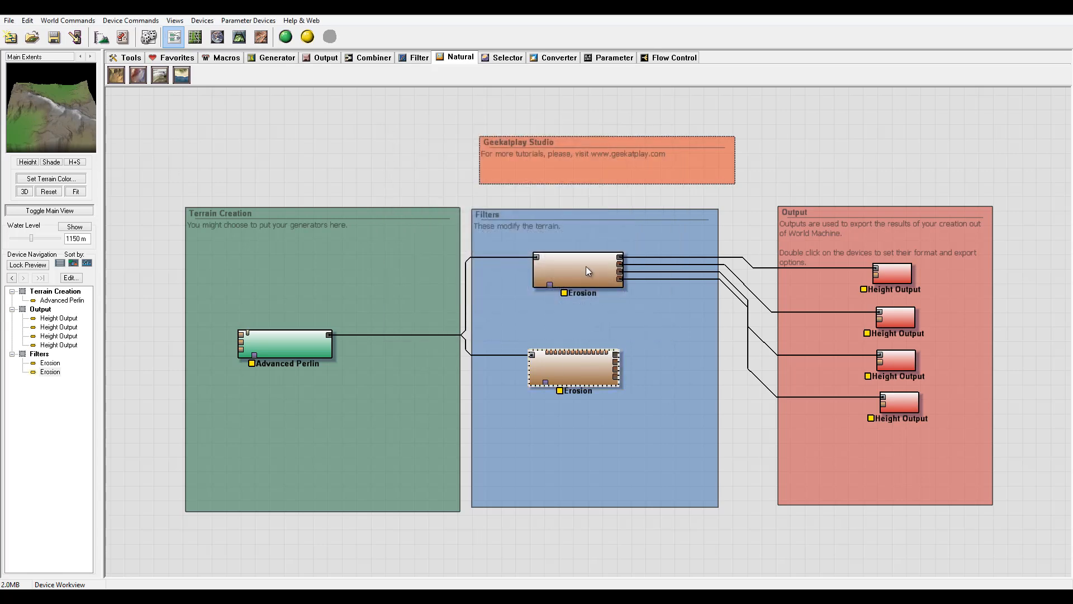
Set the first Erosion's method to Standard Erosion and its sediment carry amount to 0.714.
double_click(579, 264)
click(458, 233)
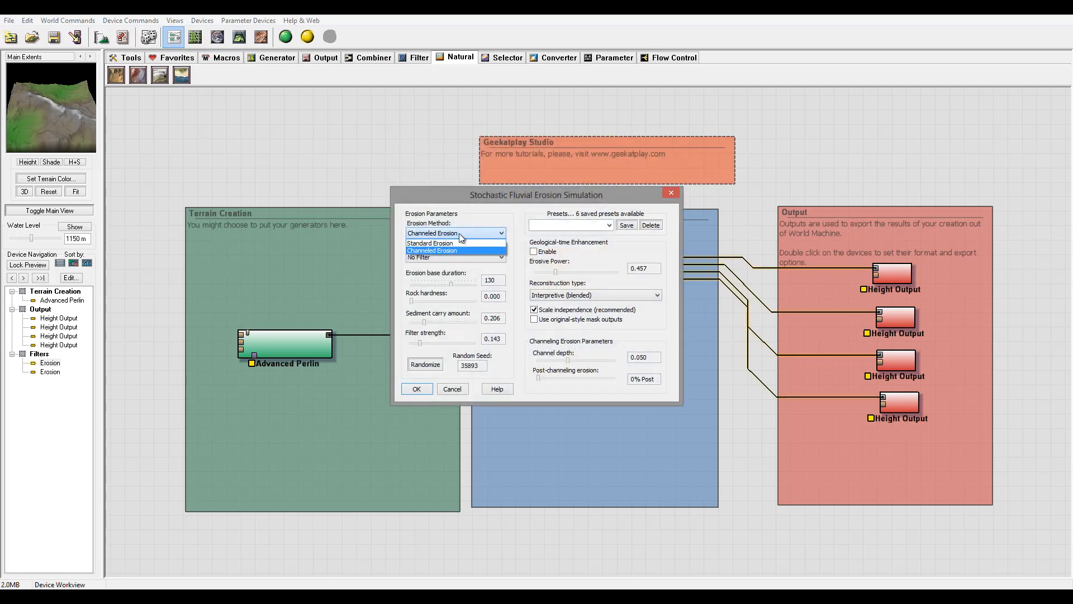
click(453, 244)
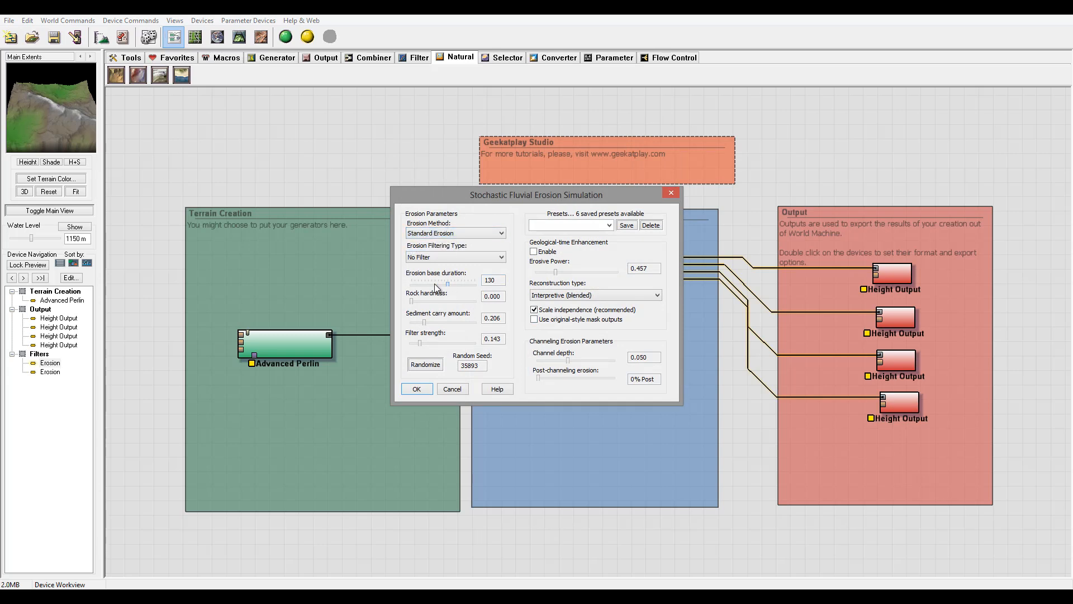
drag(452, 286, 456, 323)
Enable geological-time enhancement with erosive power 0.582, set base duration to 100, and confirm the first Erosion.
click(535, 253)
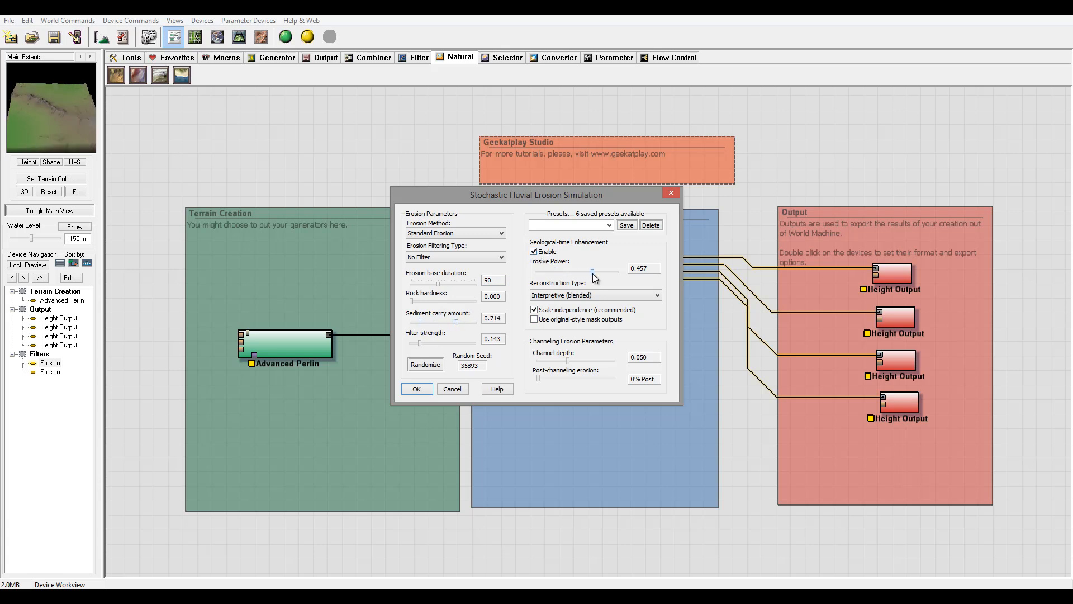
mouse_move(555, 271)
mouse_down()
mouse_move(584, 277)
mouse_move(570, 276)
mouse_up()
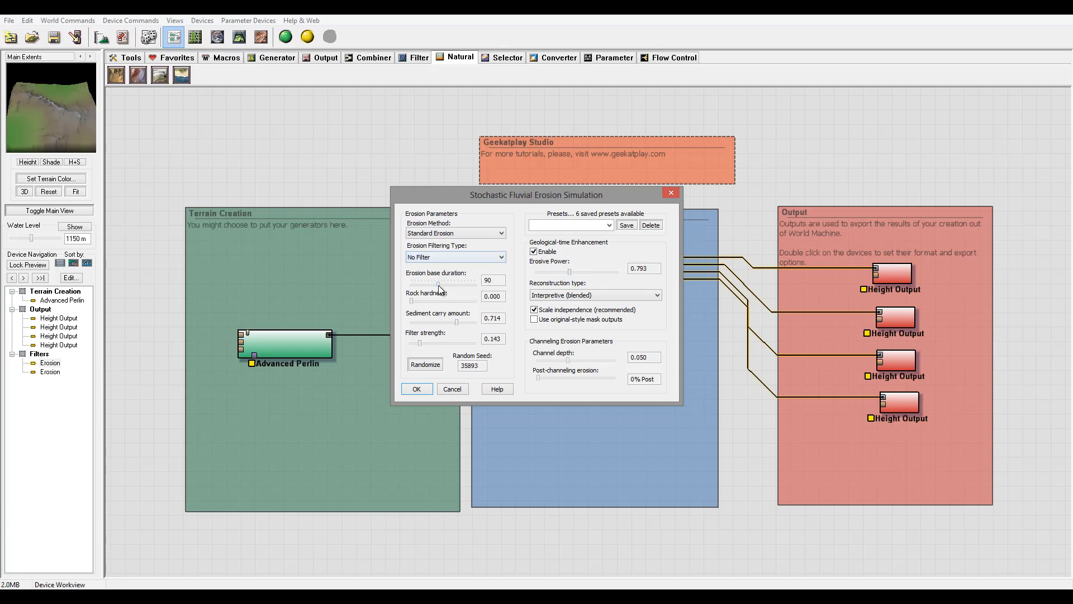
drag(438, 284, 451, 288)
drag(570, 273, 559, 272)
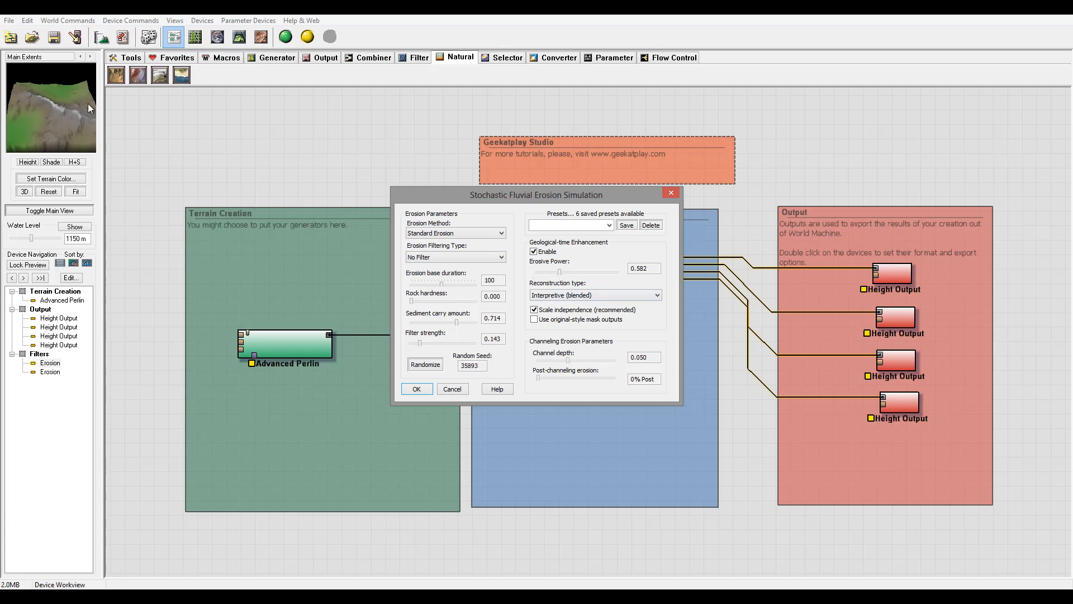
click(416, 389)
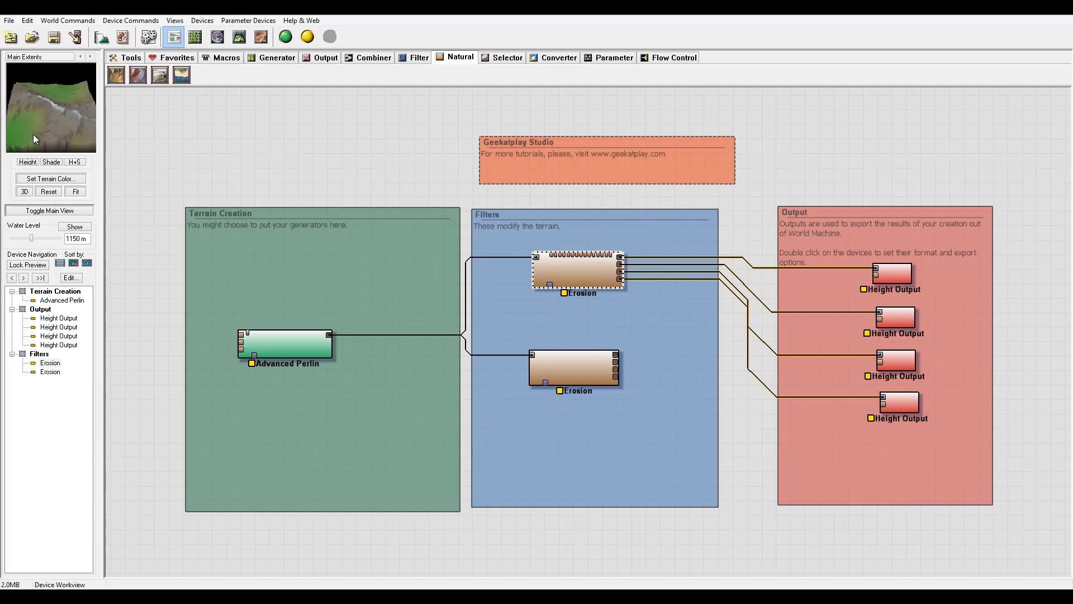
Shift both Erosion devices slightly left within the Filters group.
click(585, 359)
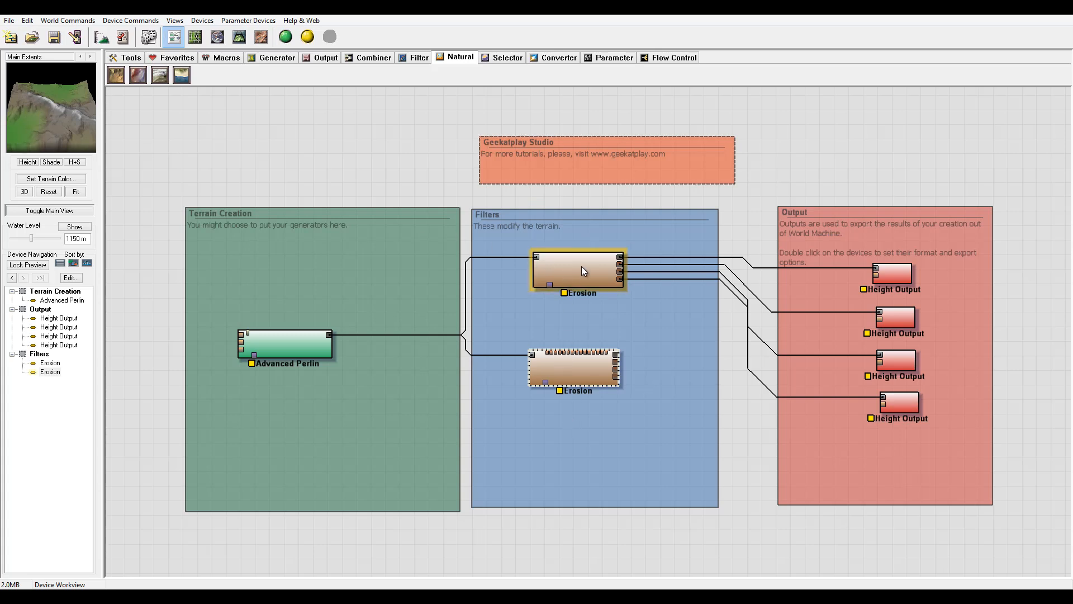
drag(580, 273, 552, 275)
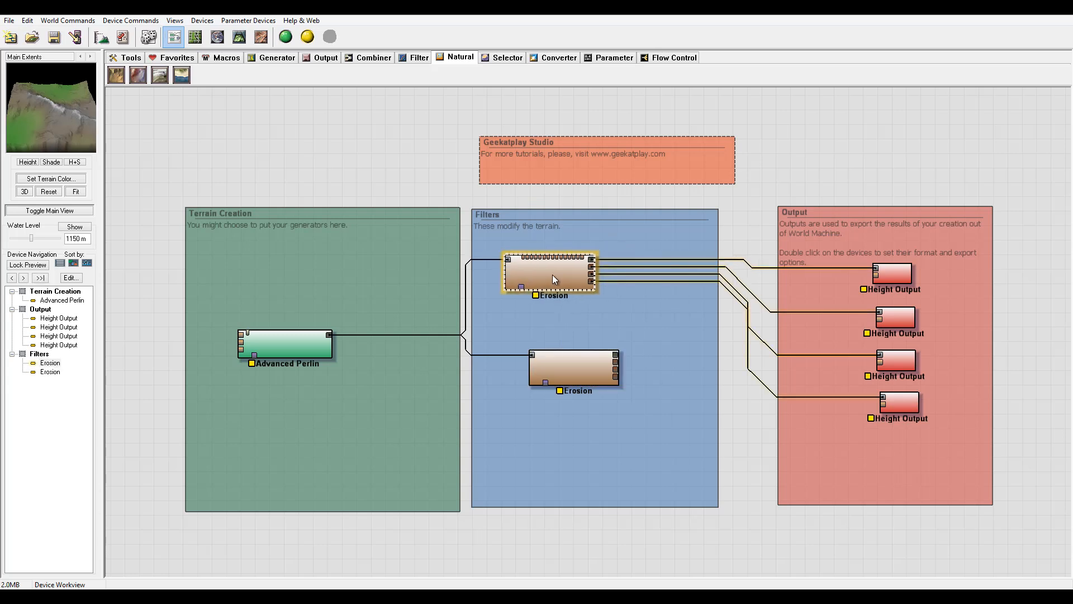
drag(564, 367, 536, 367)
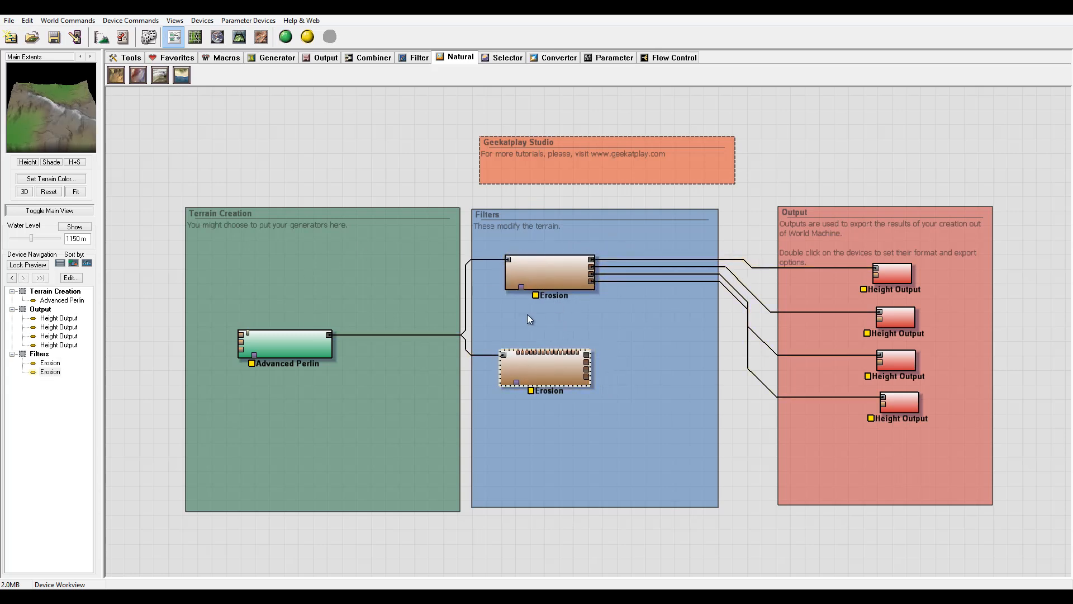
drag(569, 277, 558, 286)
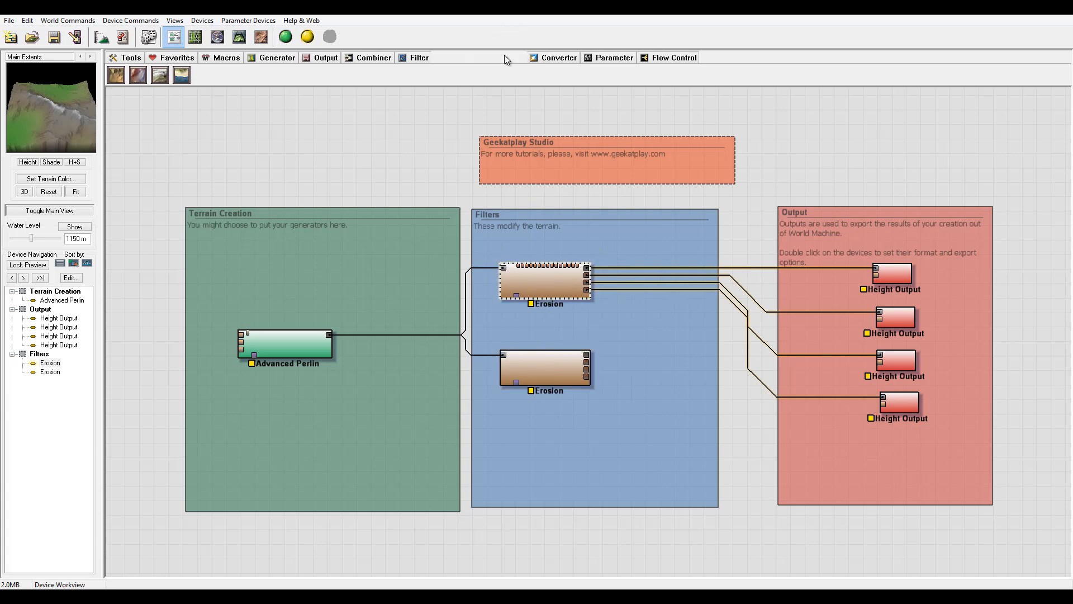
Add a Height Chooser combiner to the Filters group right of the Erosion devices.
click(504, 56)
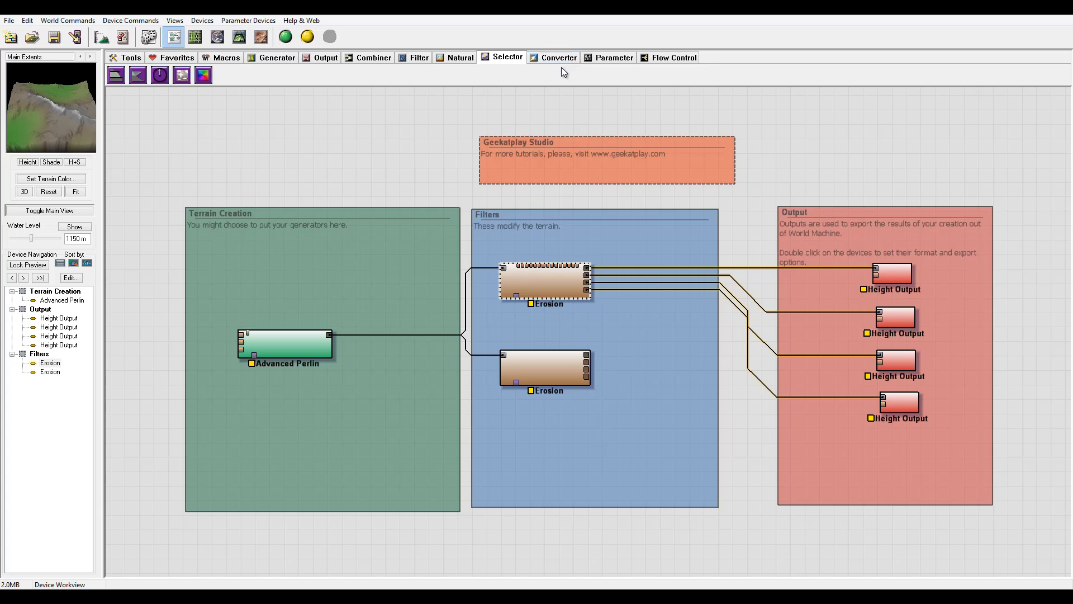
click(407, 57)
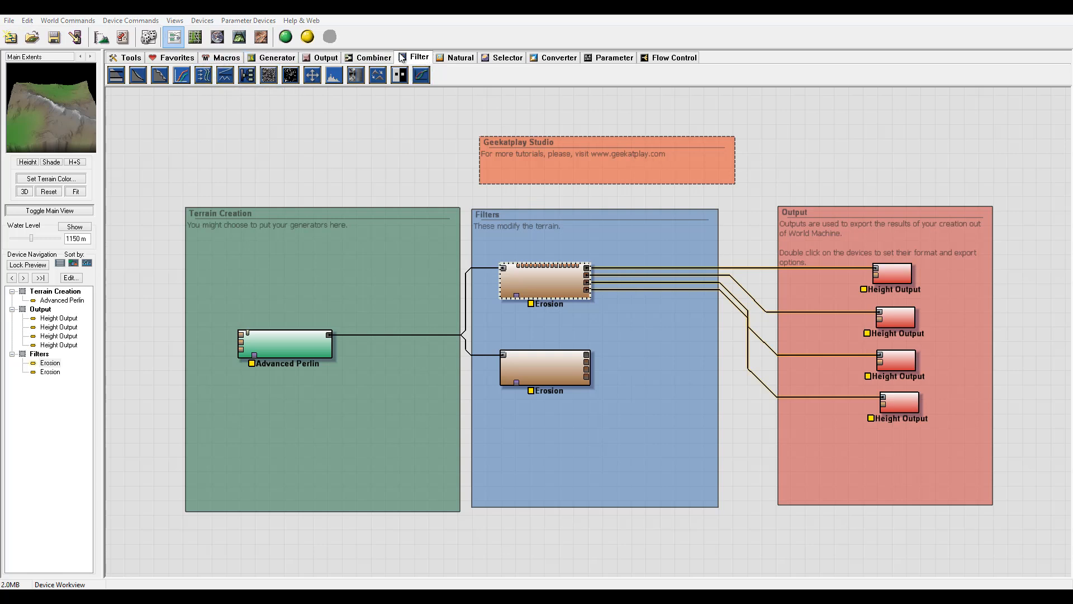
click(371, 57)
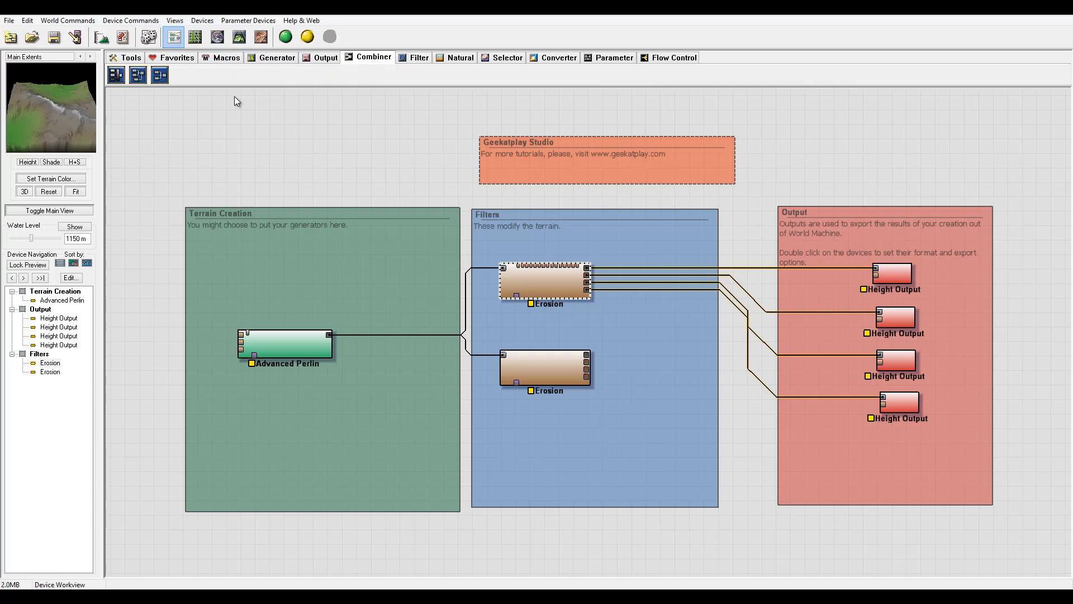
click(116, 76)
click(666, 348)
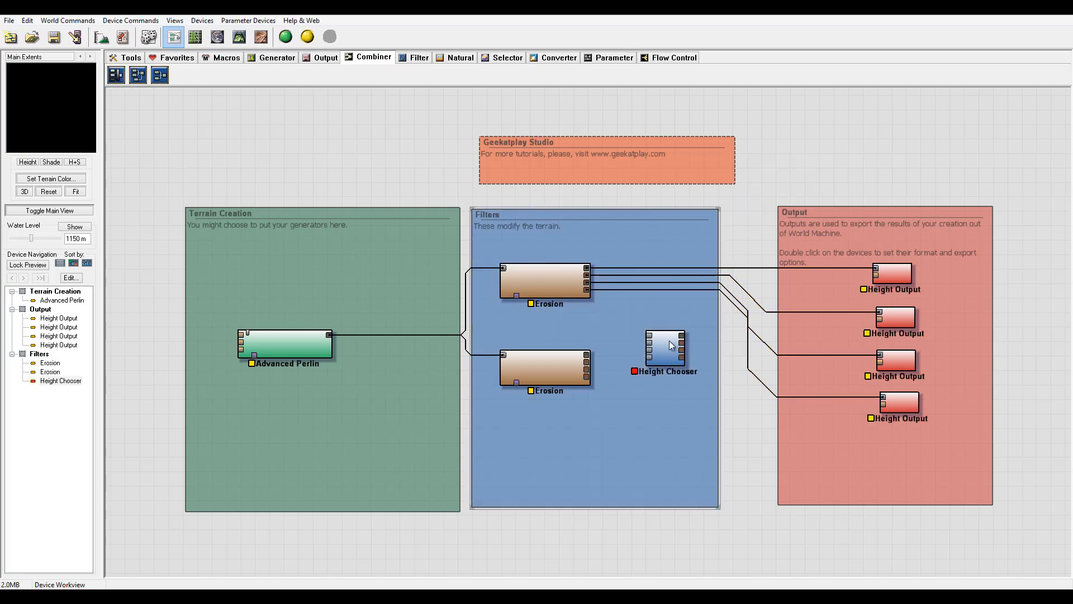
Open the Height Chooser properties and close them with 2 inputs unchanged.
right_click(663, 337)
double_click(659, 336)
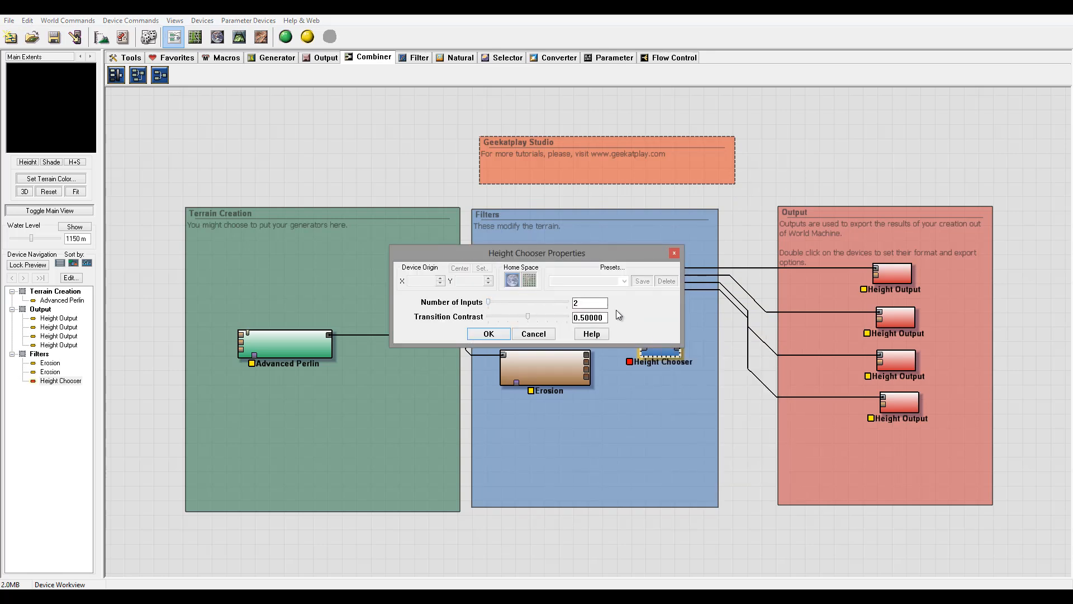
click(489, 334)
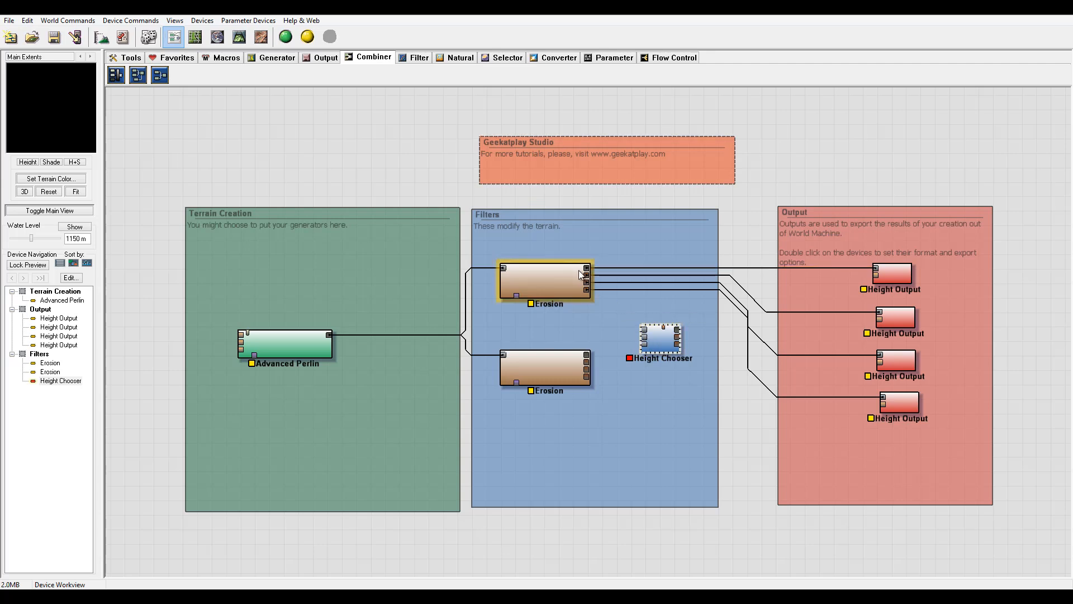
Wire both Erosion devices' outputs into the Height Chooser inputs, swapping the two Erosions' positions.
drag(587, 270, 643, 346)
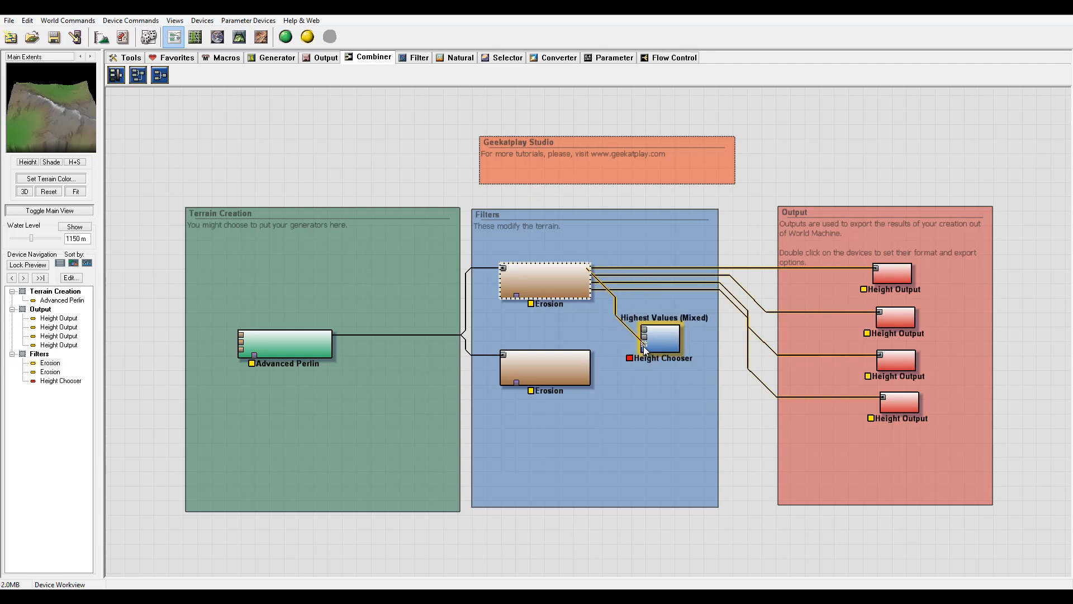
drag(568, 283, 560, 427)
drag(549, 371, 545, 287)
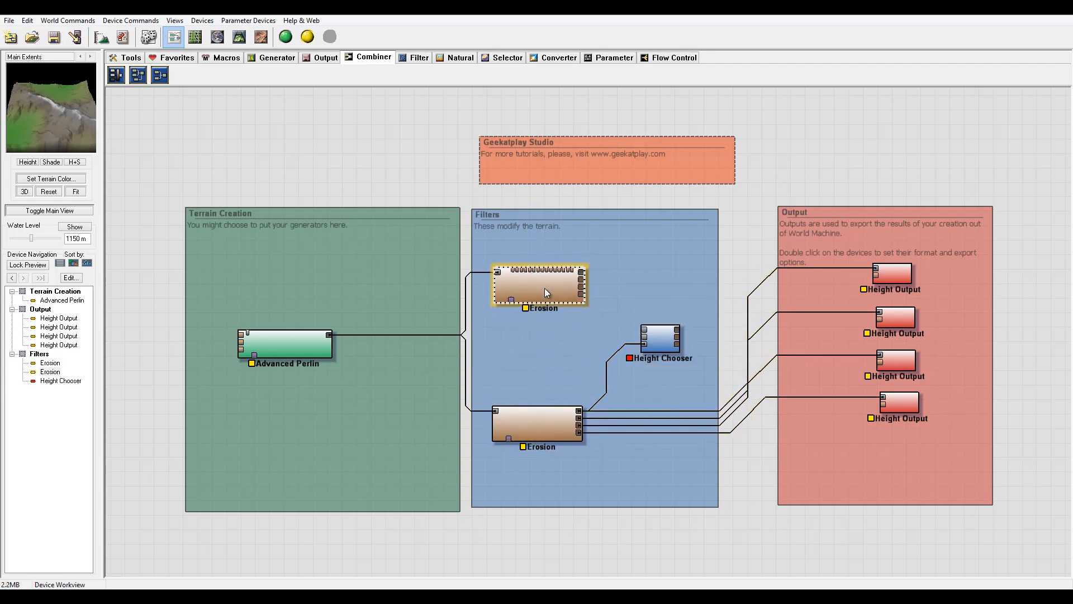
drag(530, 412, 545, 387)
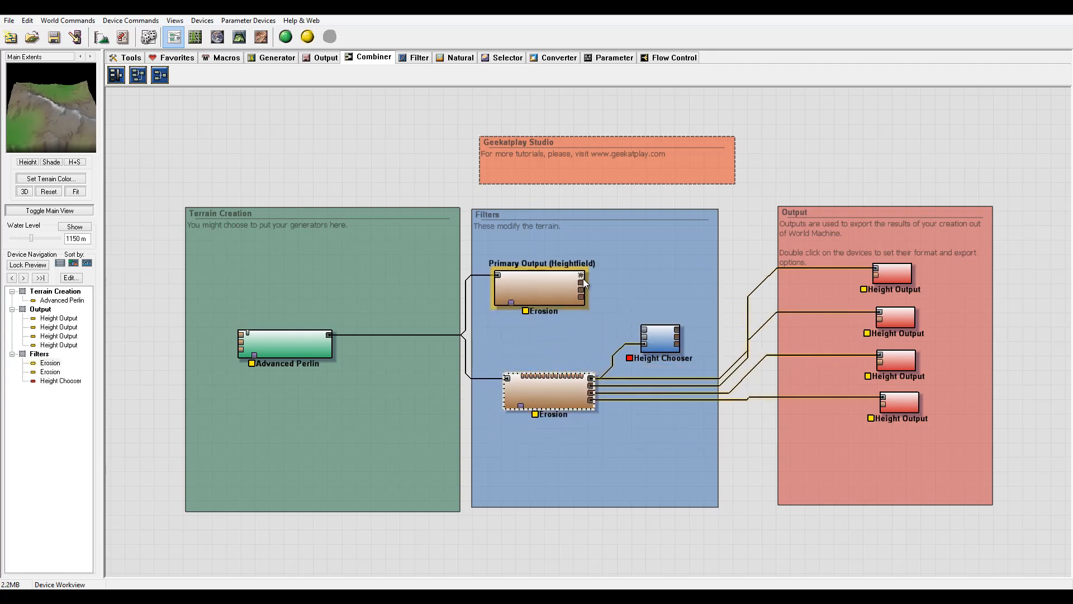
drag(581, 275, 659, 334)
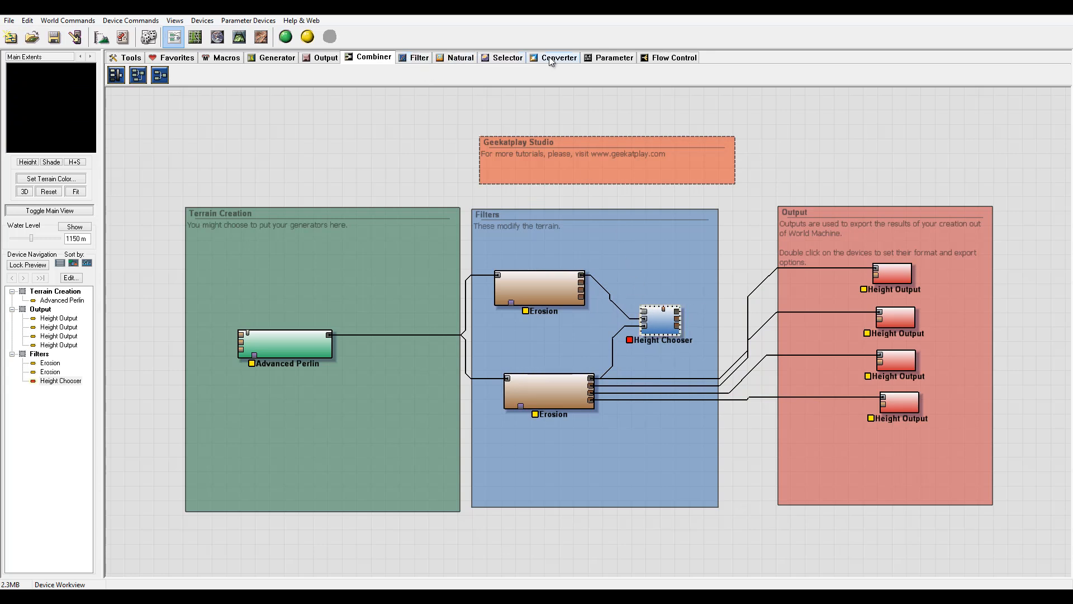
Add a Select Height device to the Terrain Creation group beside Advanced Perlin.
click(502, 58)
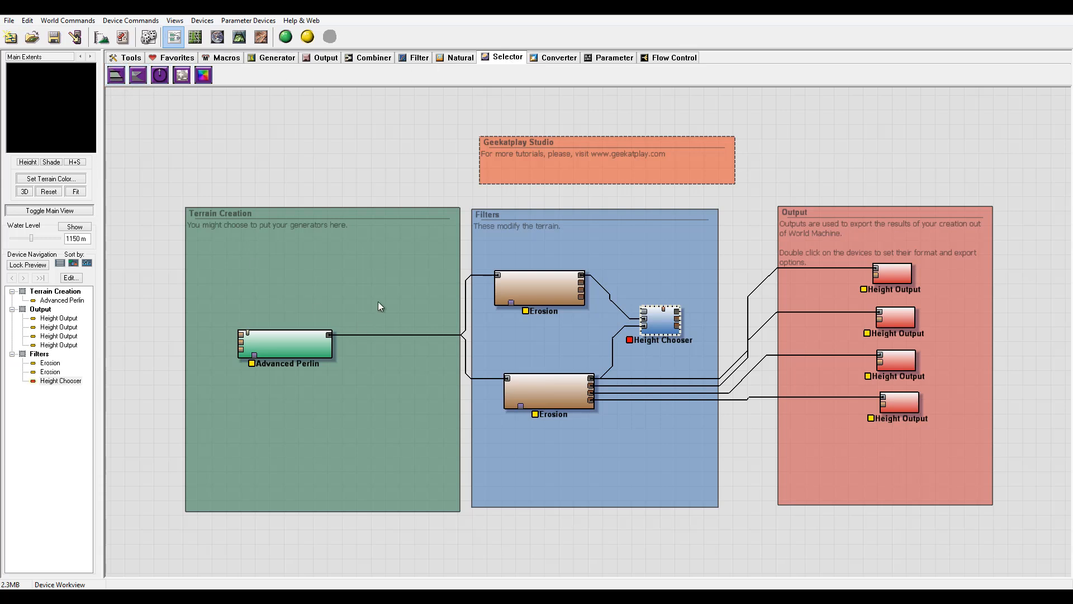
click(116, 75)
click(418, 286)
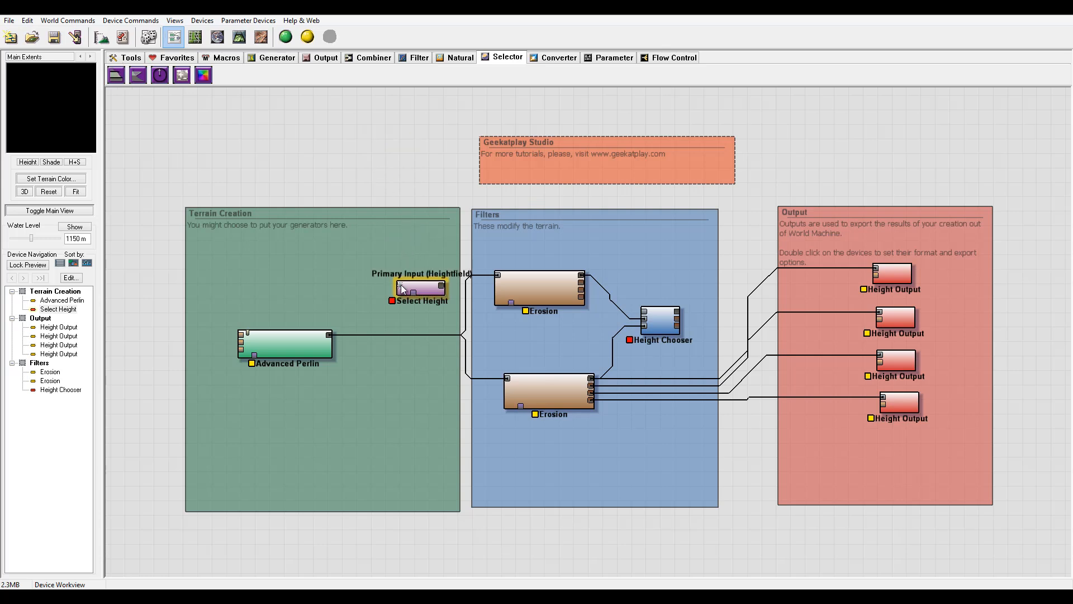
Connect the Advanced Perlin output to the Select Height input.
drag(399, 285, 293, 318)
click(430, 291)
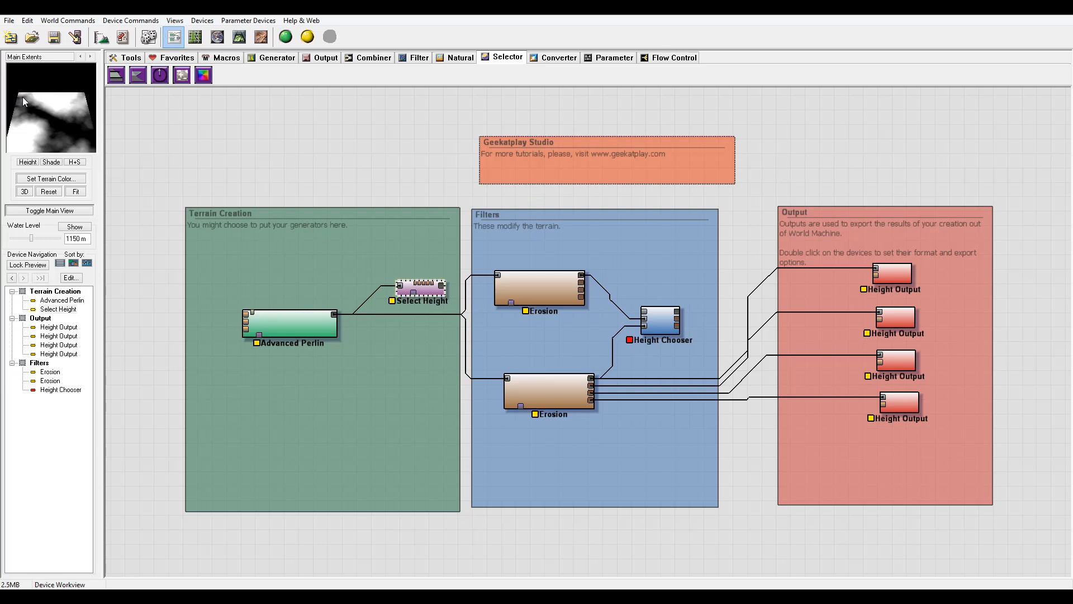
Open the Select Height device's properties and confirm them.
double_click(420, 288)
drag(497, 293, 497, 267)
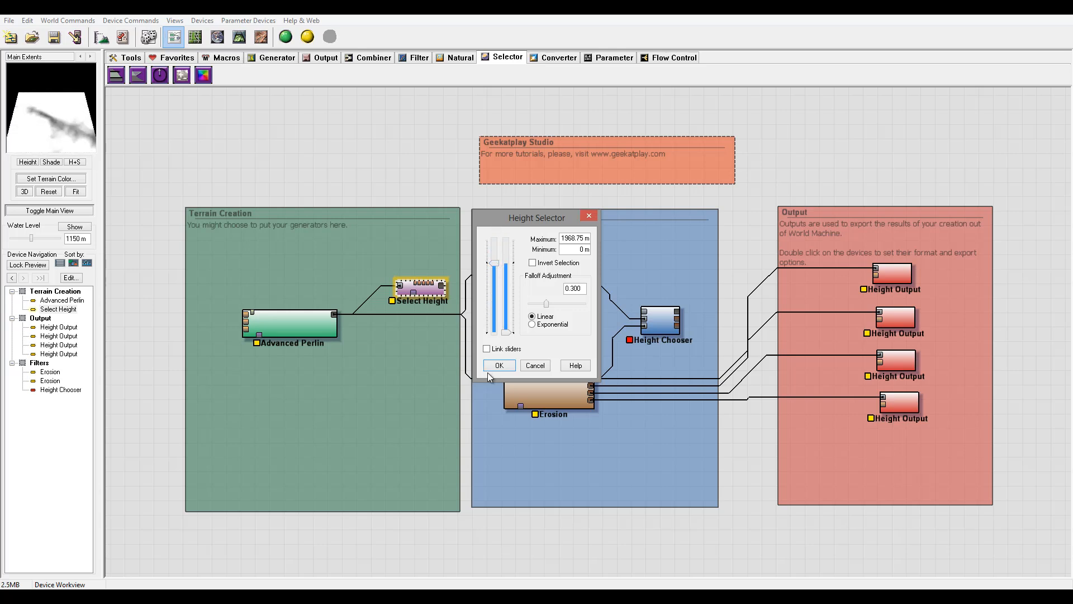
click(492, 369)
Wire the Select Height output into the Height Chooser's mask input and nudge Select Height slightly left.
drag(441, 287, 647, 321)
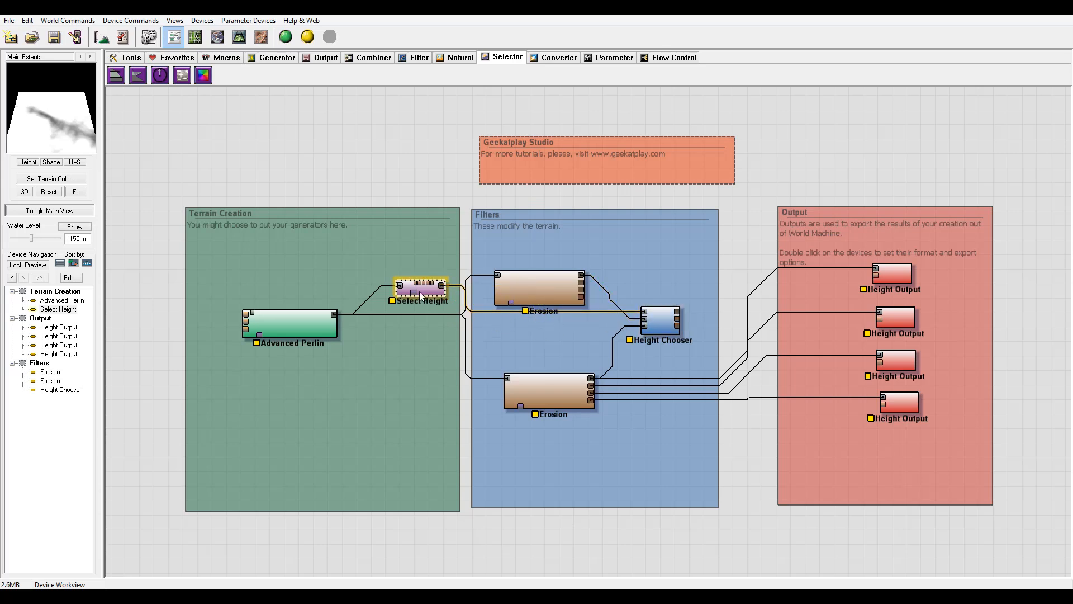
drag(427, 292, 415, 294)
Lock the preview to the Height Chooser device.
click(660, 327)
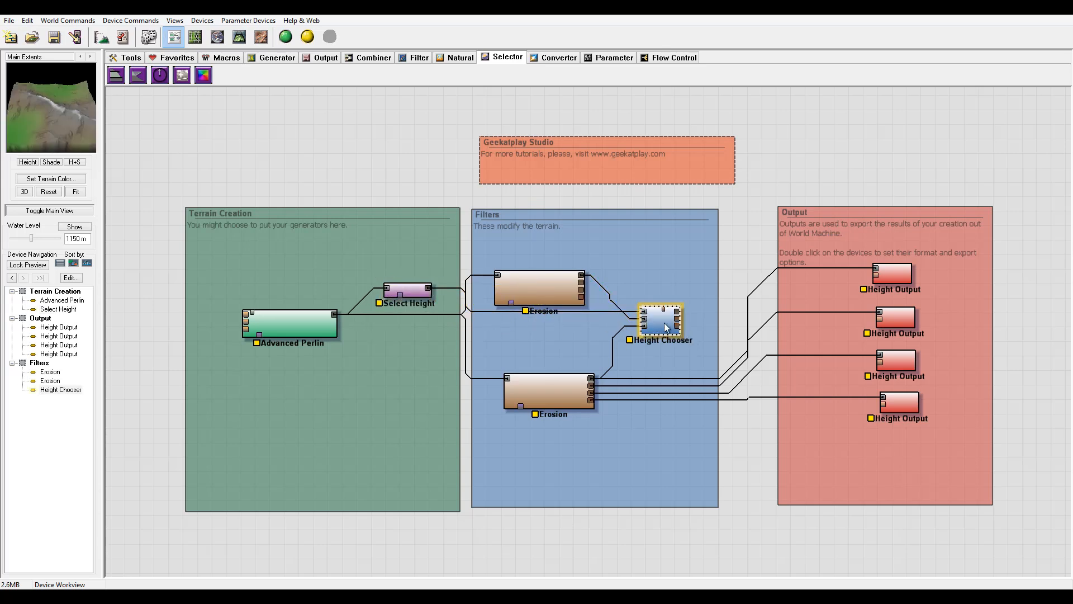
right_click(665, 324)
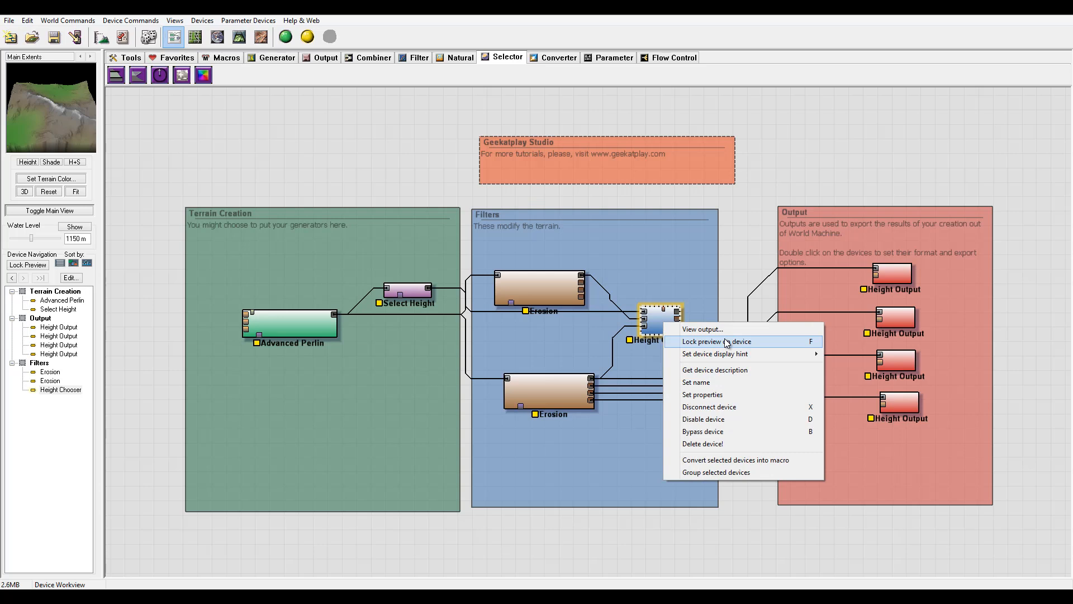
click(726, 342)
In the Select Height properties, enable Invert Selection, adjust the height range sliders, and confirm.
double_click(407, 287)
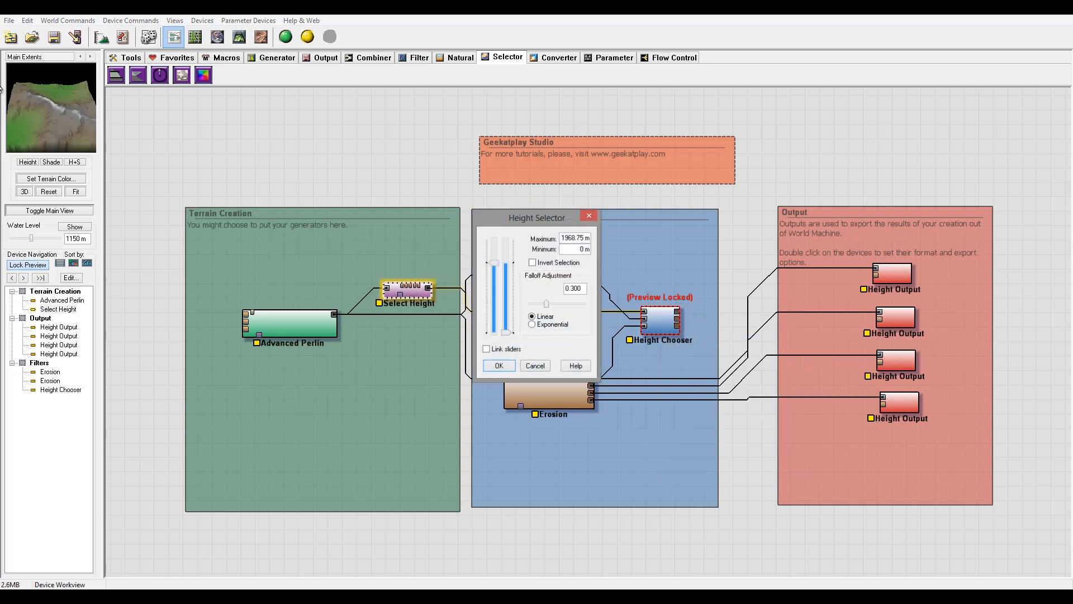
mouse_move(494, 262)
mouse_down()
mouse_move(494, 319)
mouse_move(494, 244)
mouse_move(495, 281)
mouse_up()
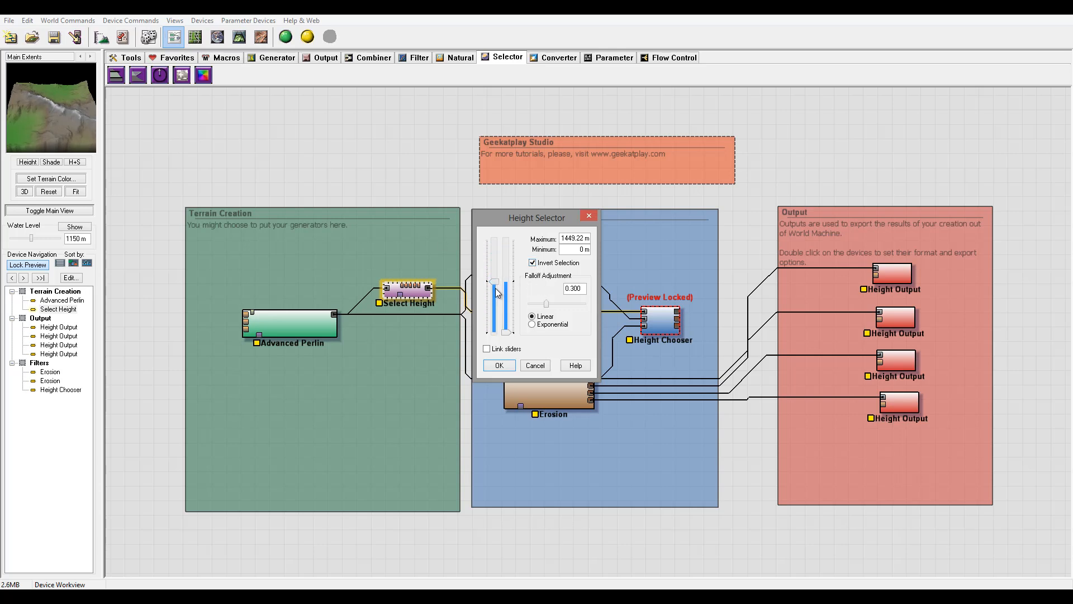
drag(495, 282, 495, 305)
drag(496, 298, 497, 259)
mouse_move(495, 259)
mouse_down()
mouse_move(496, 321)
mouse_move(496, 279)
mouse_up()
mouse_move(507, 332)
mouse_down()
mouse_move(509, 296)
mouse_move(513, 351)
mouse_up()
click(500, 365)
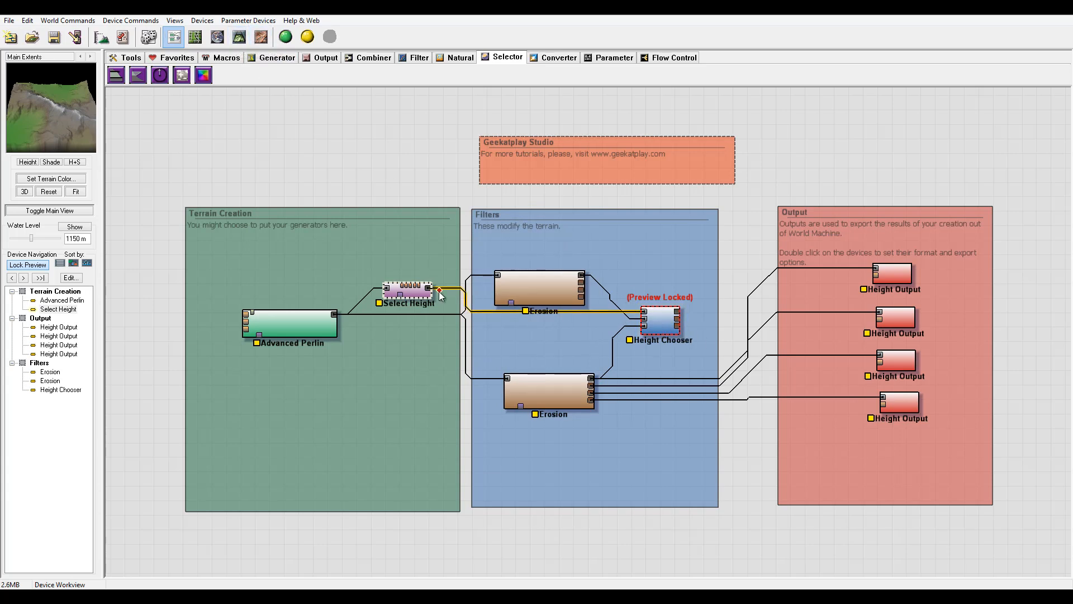
In 3D view, set Select Height's maximum to about 1832 m and falloff to about 0.156 with Linear falloff, and confirm.
click(412, 296)
click(239, 37)
drag(561, 319, 383, 339)
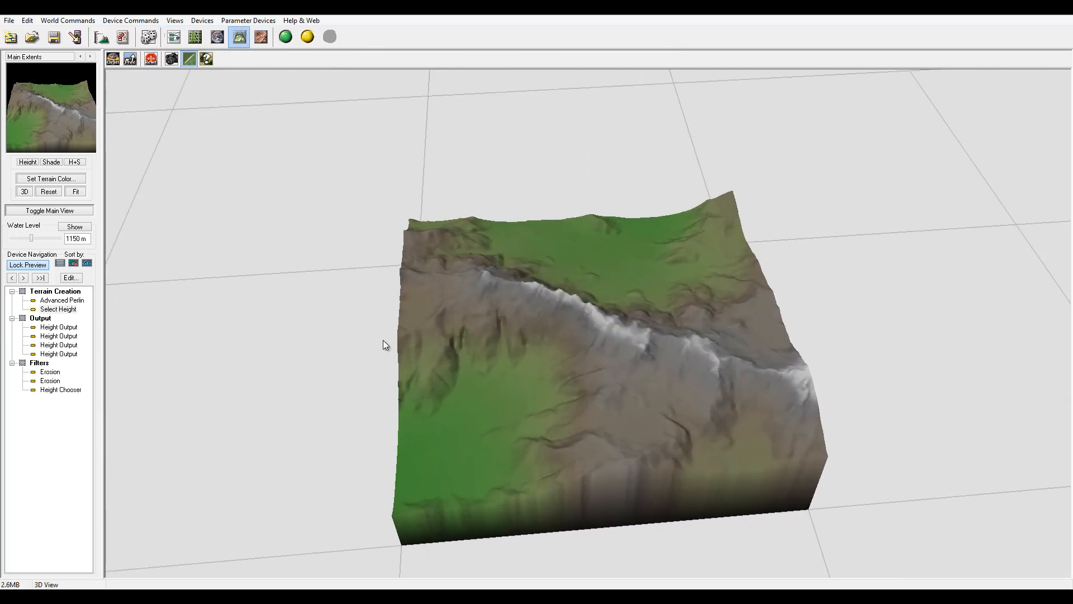
double_click(60, 309)
drag(488, 212, 280, 187)
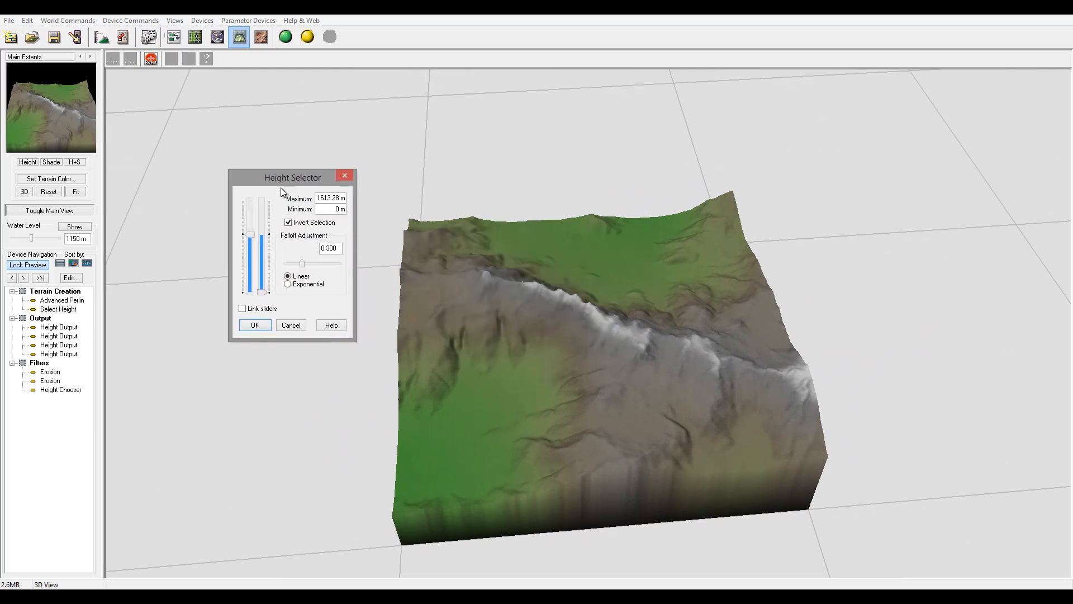
drag(250, 233, 247, 283)
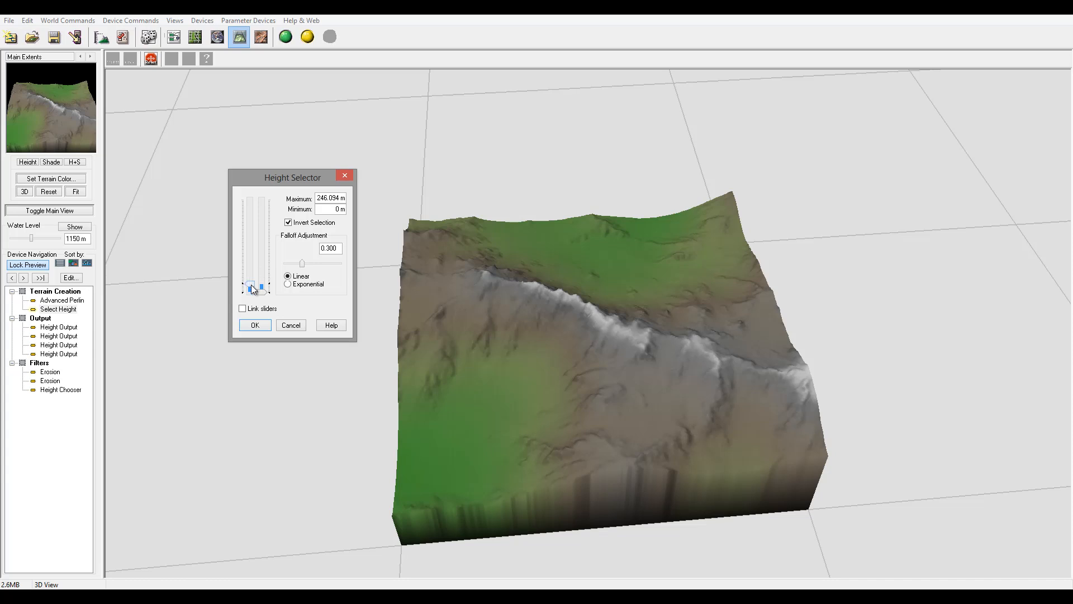
drag(250, 285, 250, 221)
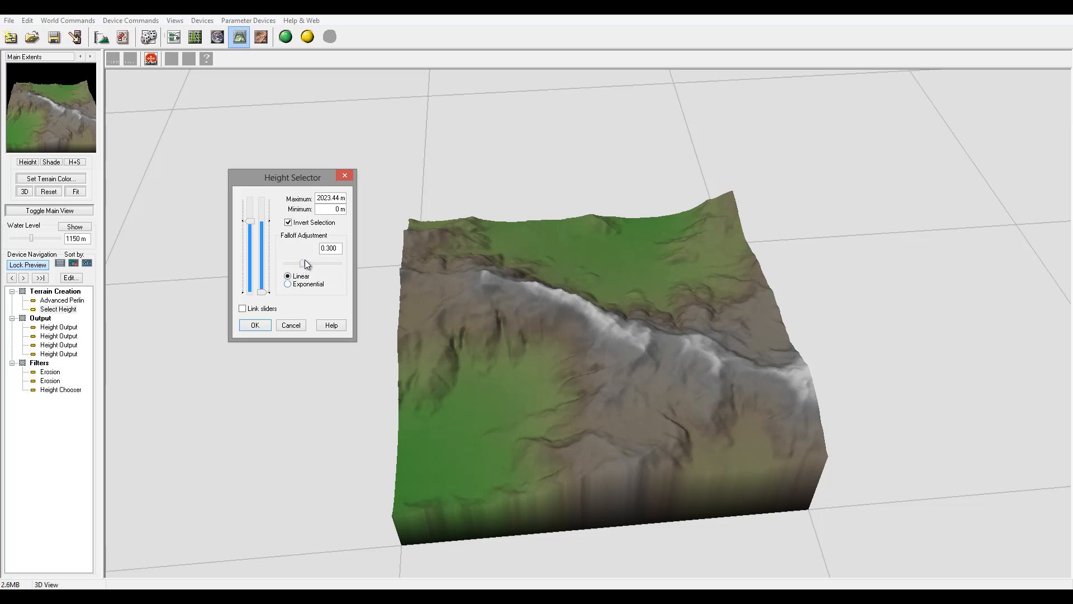
drag(303, 263, 272, 262)
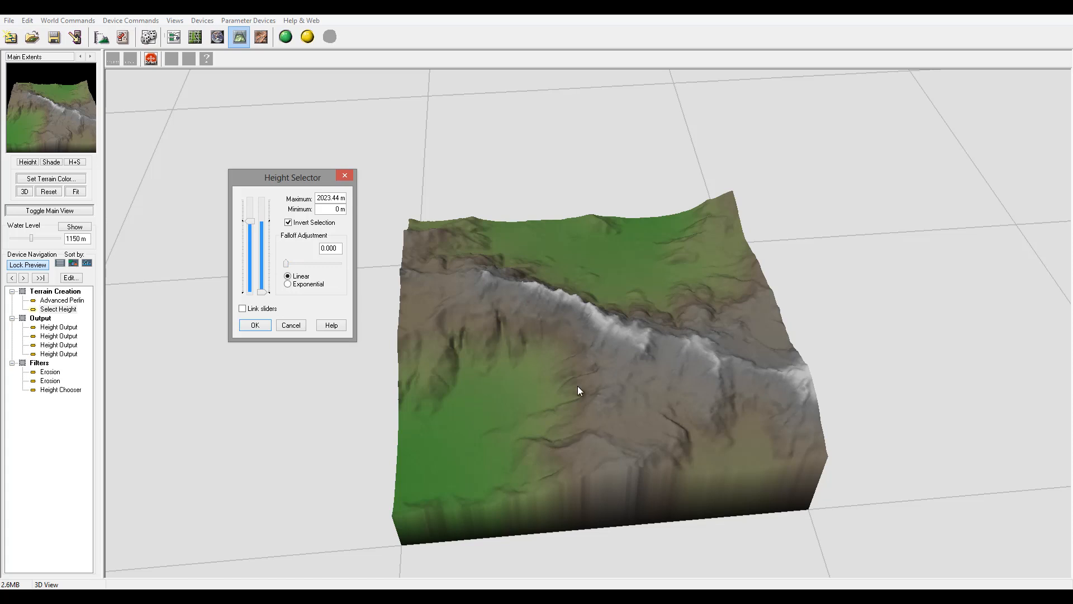
mouse_move(252, 226)
mouse_down()
mouse_move(251, 256)
mouse_move(244, 227)
mouse_up()
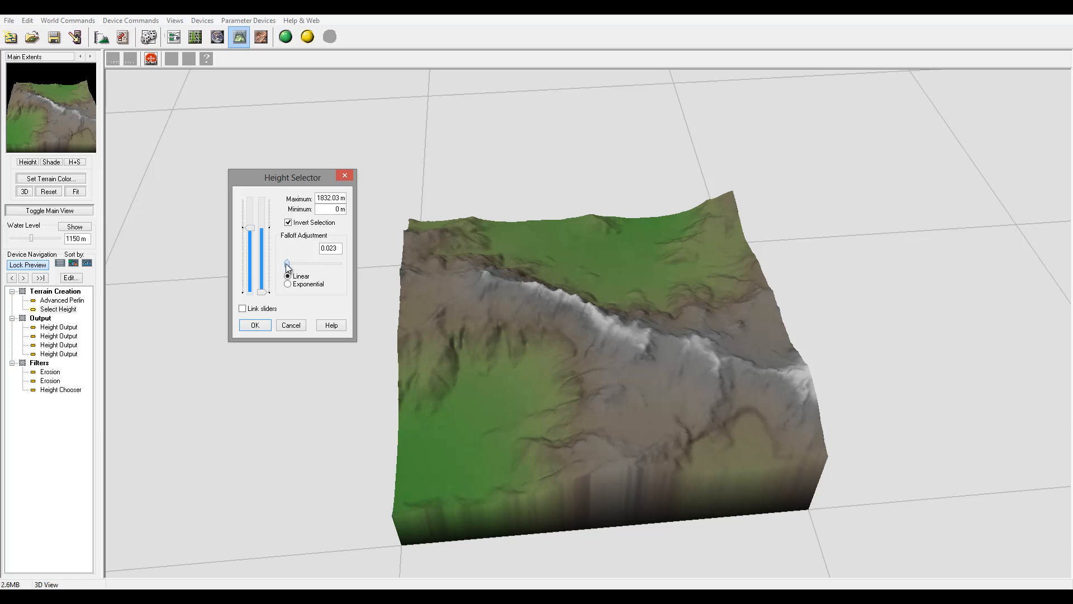
drag(285, 263, 295, 264)
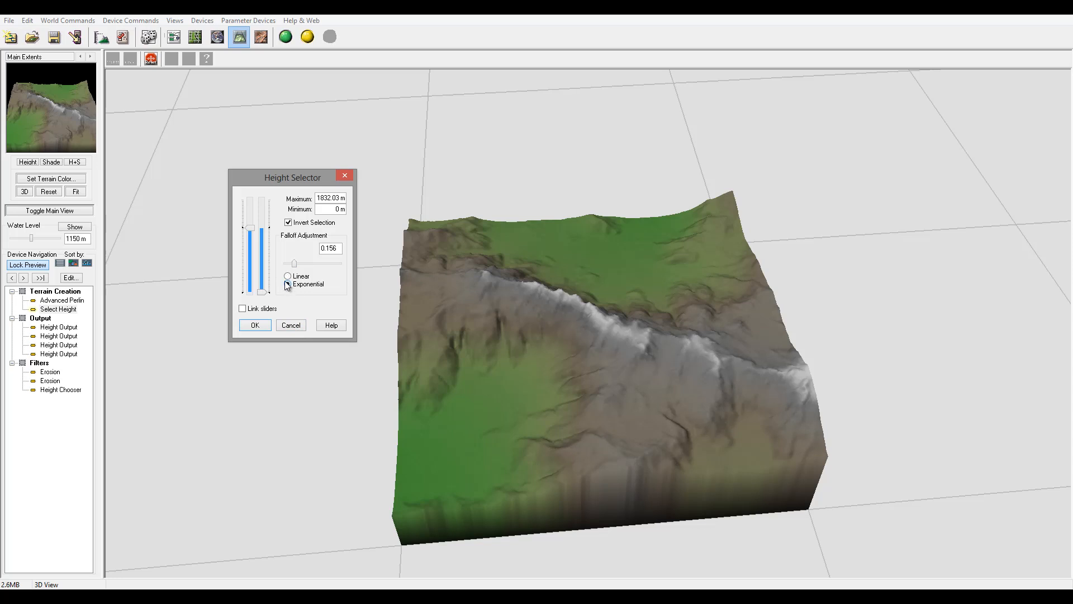
click(287, 276)
click(288, 276)
click(255, 324)
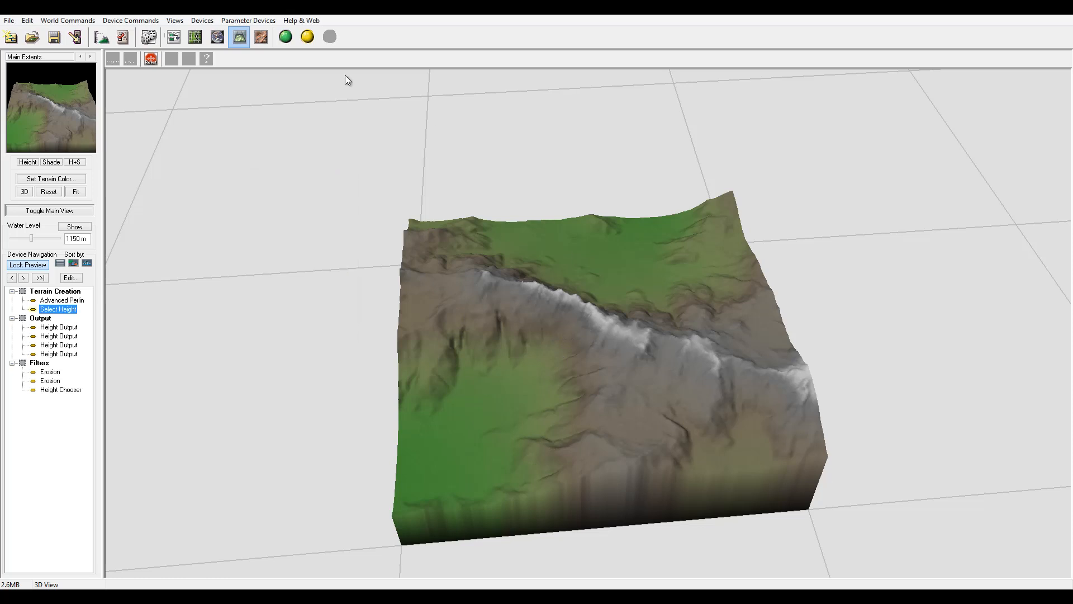
Return to the device workview and rearrange Advanced Perlin, Select Height, the upper Erosion and the Height Chooser.
click(174, 37)
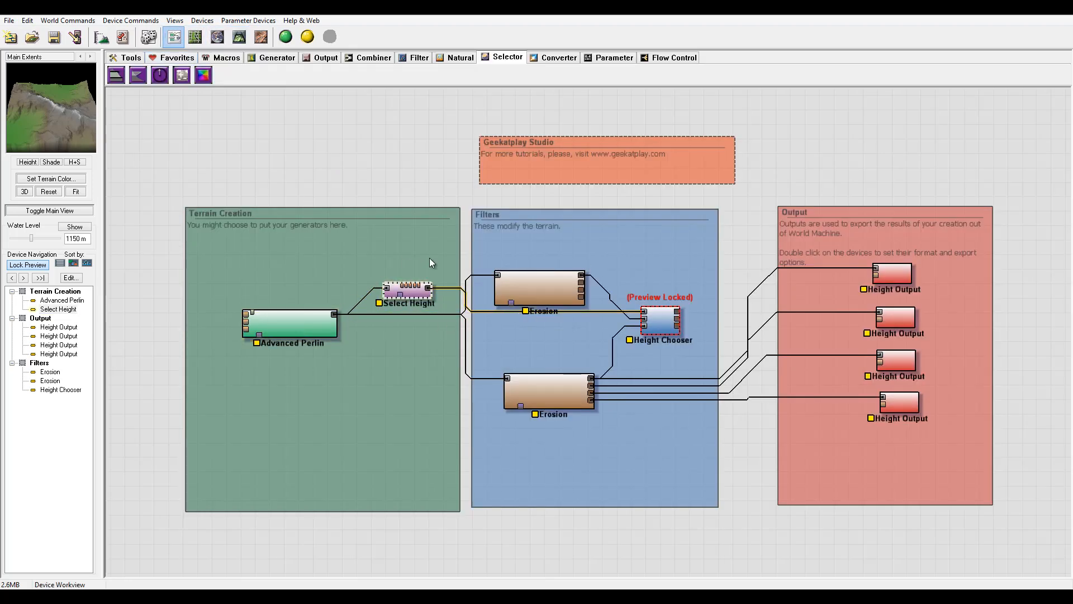
middle_drag(429, 257, 464, 247)
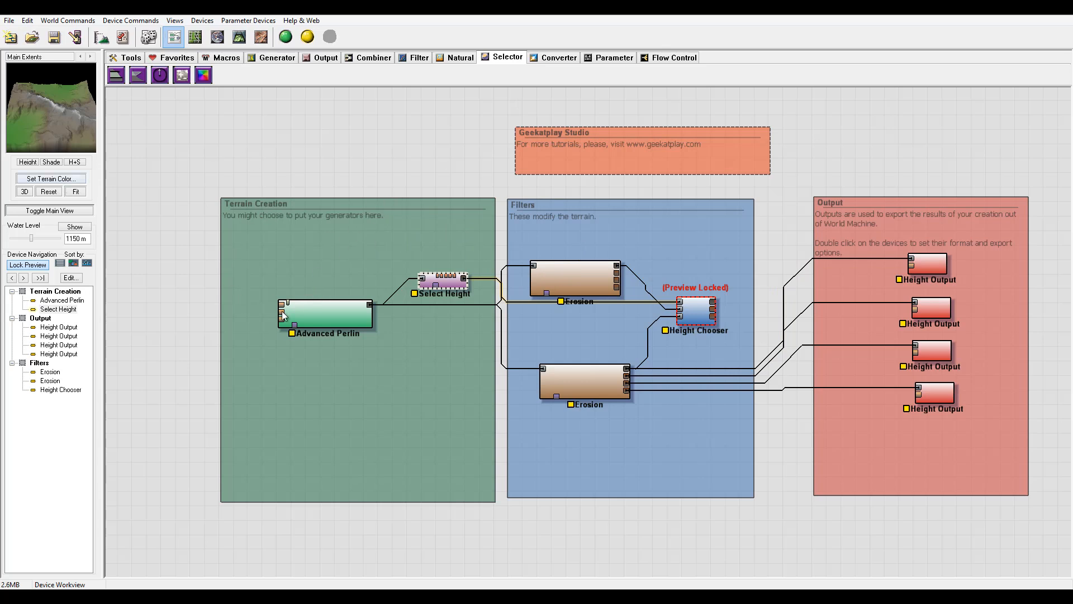
drag(373, 317, 391, 331)
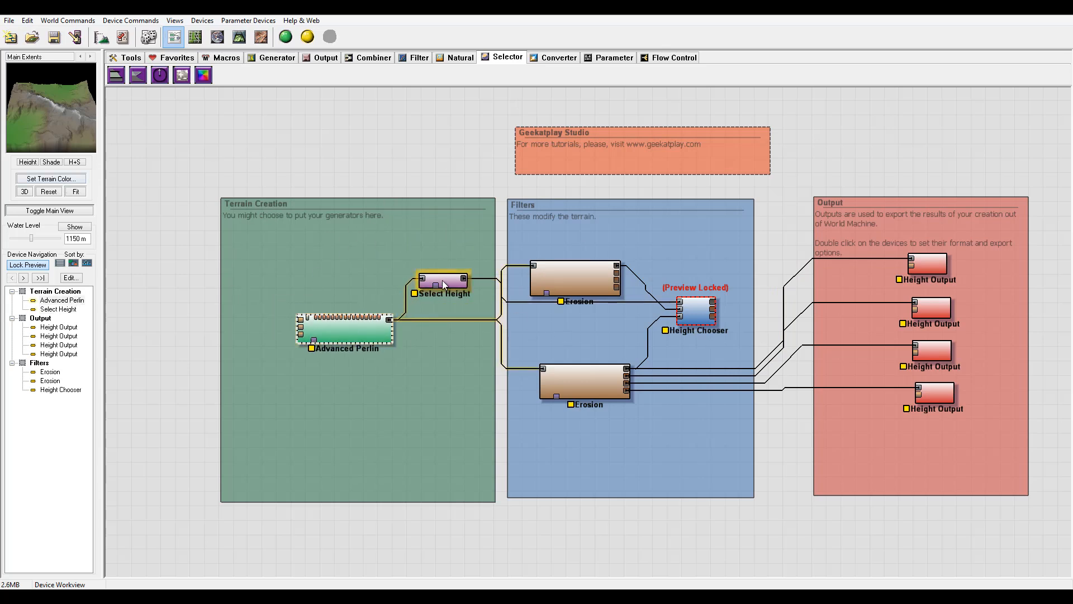
drag(441, 280, 450, 260)
drag(559, 278, 601, 245)
click(712, 313)
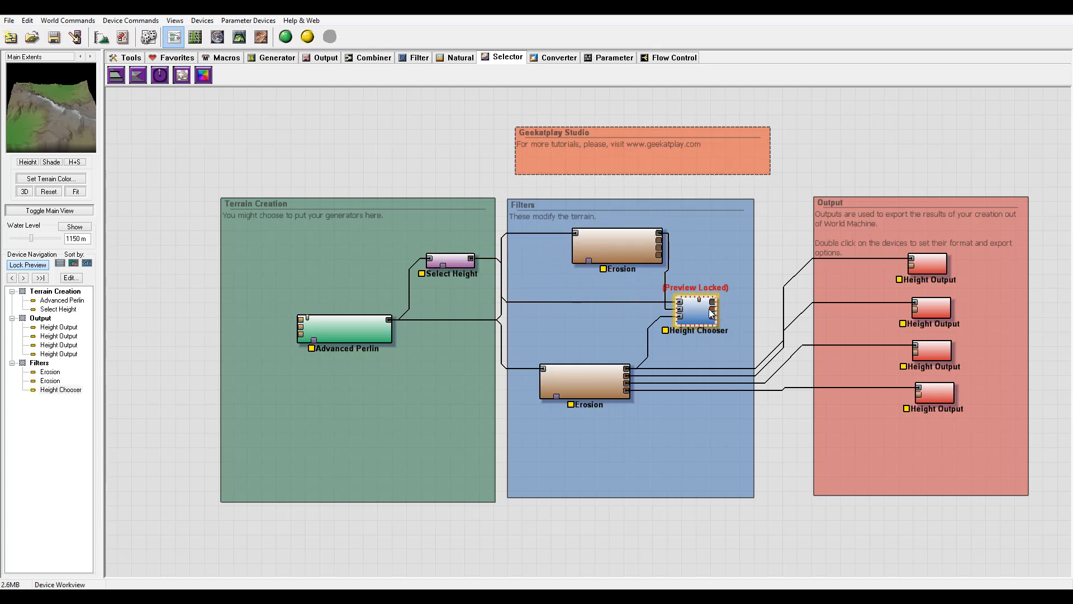
drag(710, 310, 734, 304)
Unlock the preview from the Height Chooser device.
middle_drag(447, 268, 567, 260)
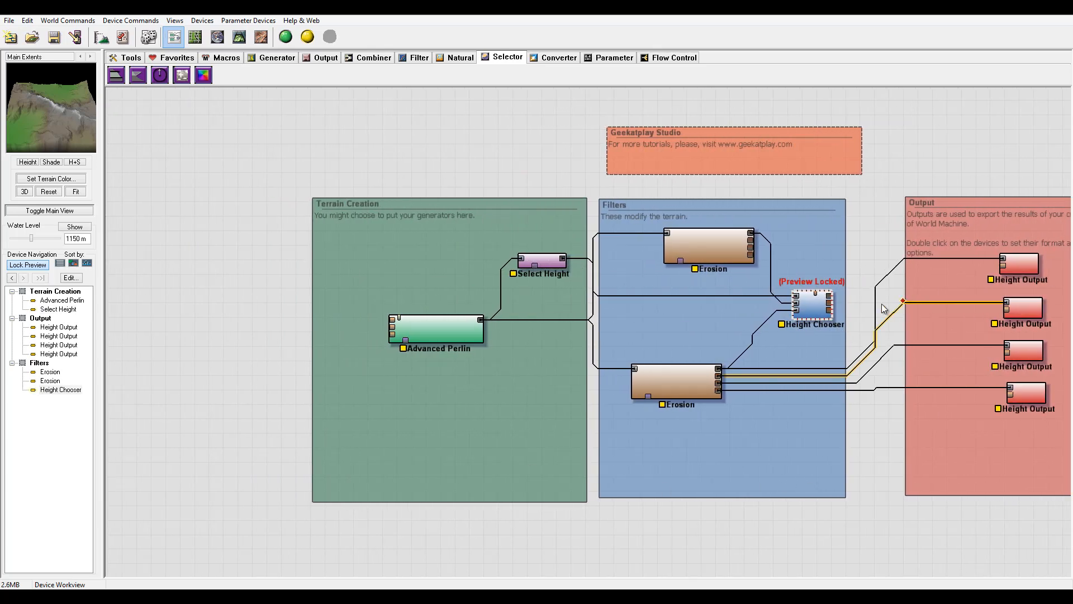
right_click(817, 306)
click(883, 325)
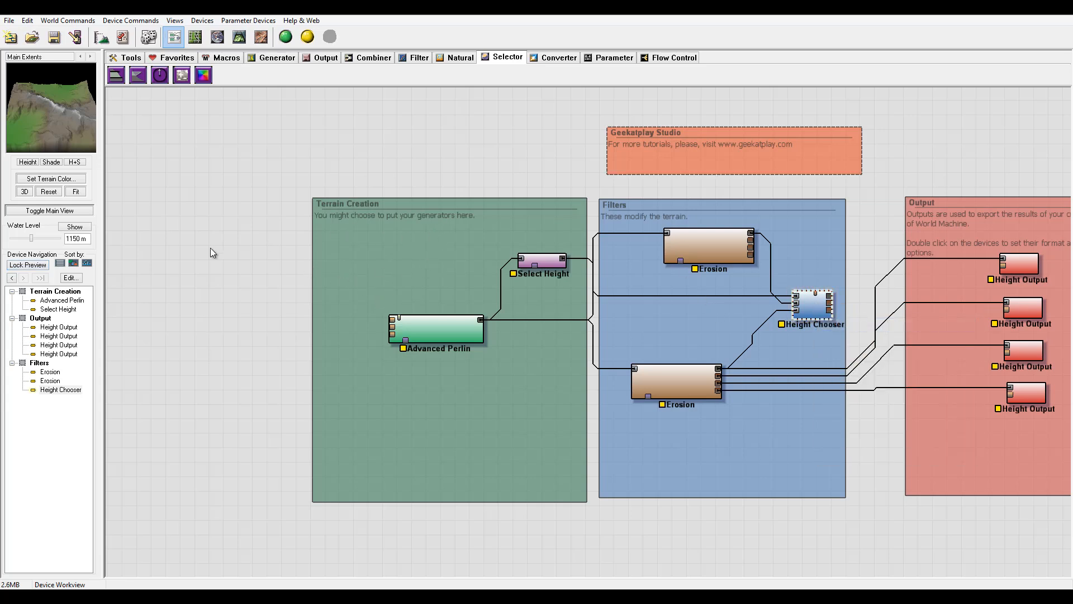
Enlarge the Terrain Creation group box upward and leftward.
click(324, 203)
drag(310, 197, 112, 156)
middle_drag(404, 261, 649, 273)
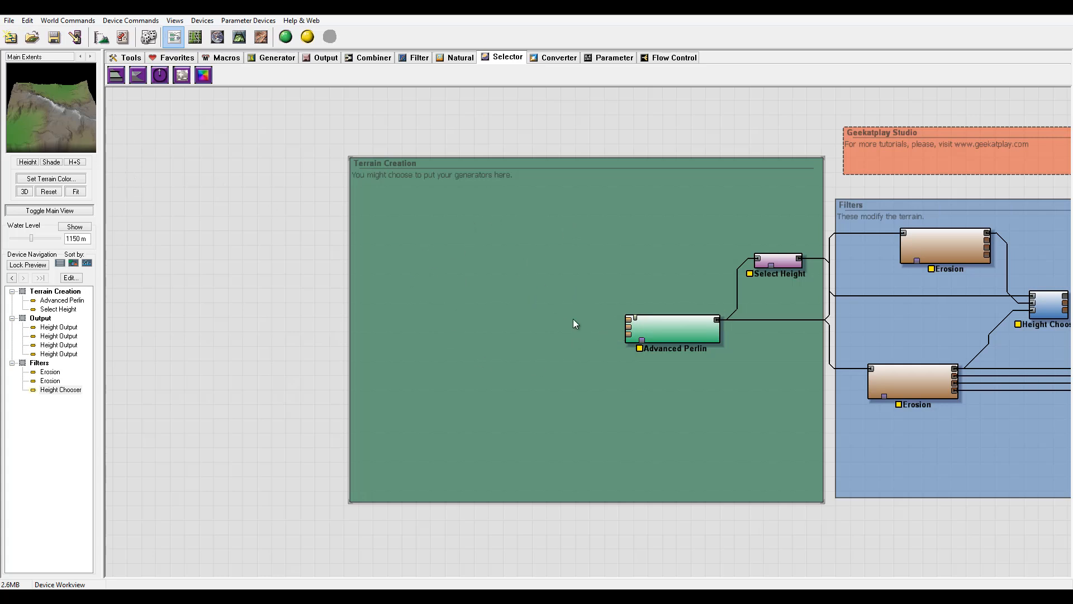
middle_drag(539, 290, 601, 323)
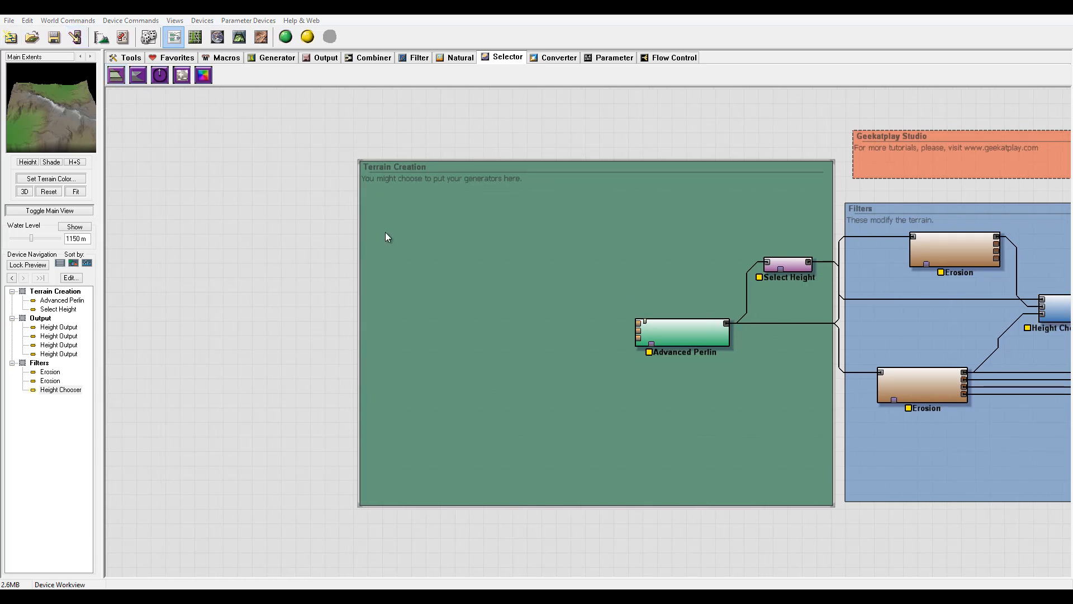
double_click(699, 335)
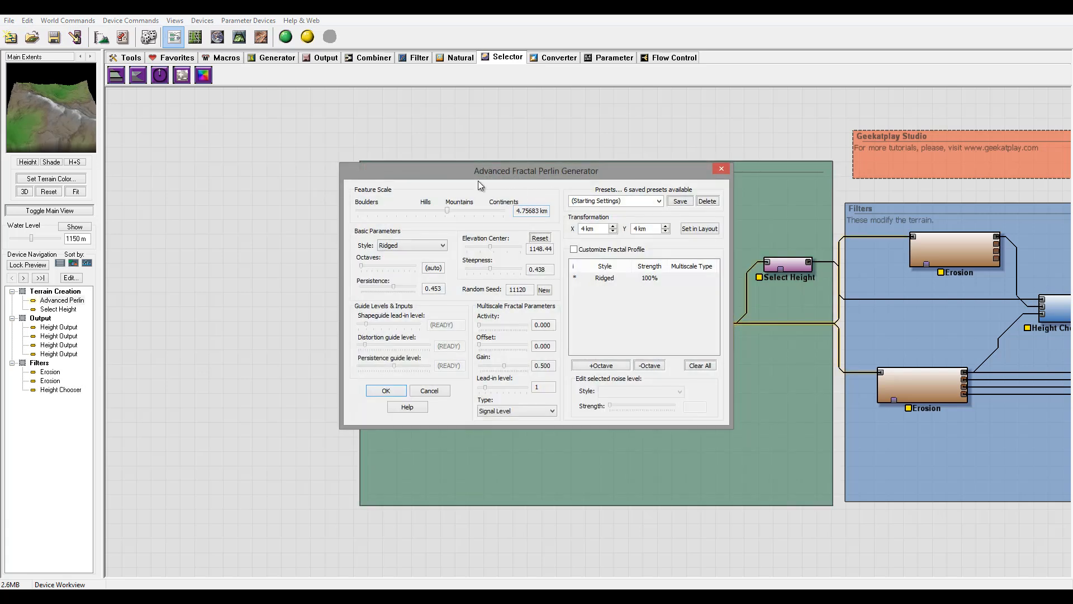
drag(518, 171, 575, 160)
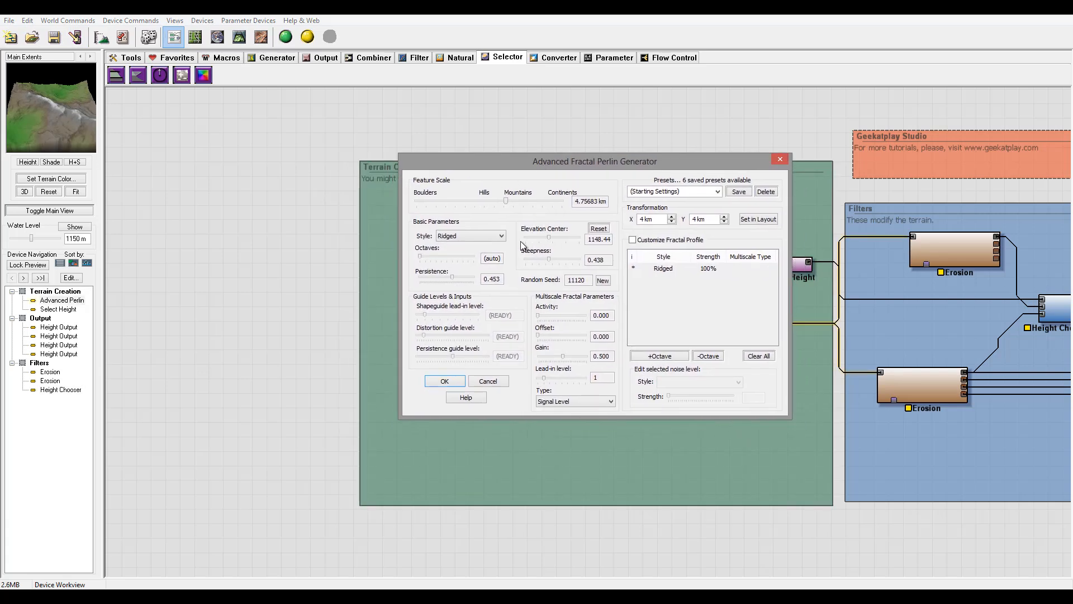
drag(512, 200, 512, 200)
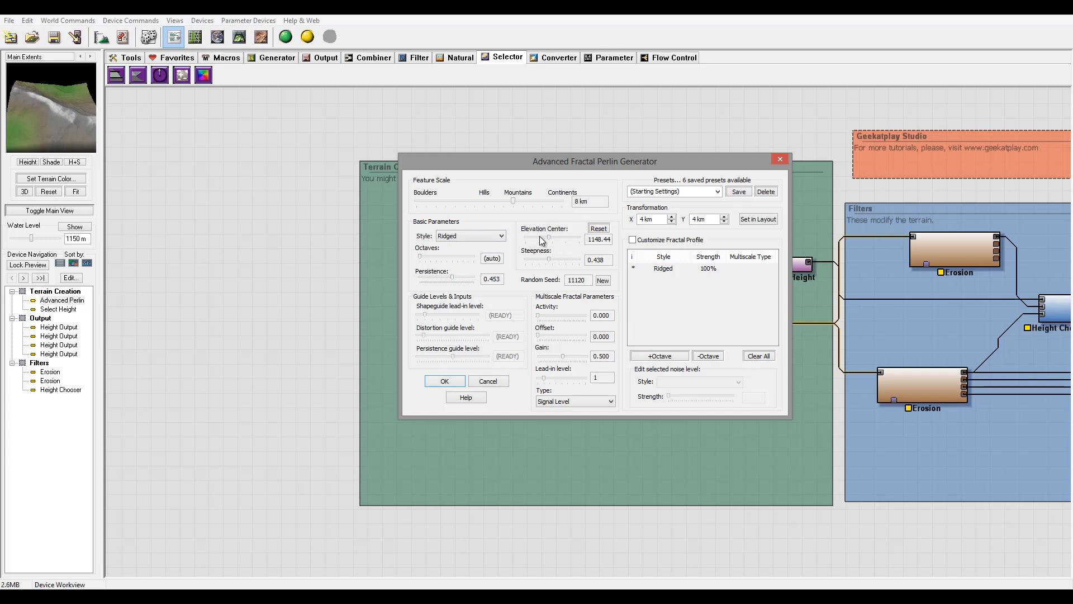
click(482, 379)
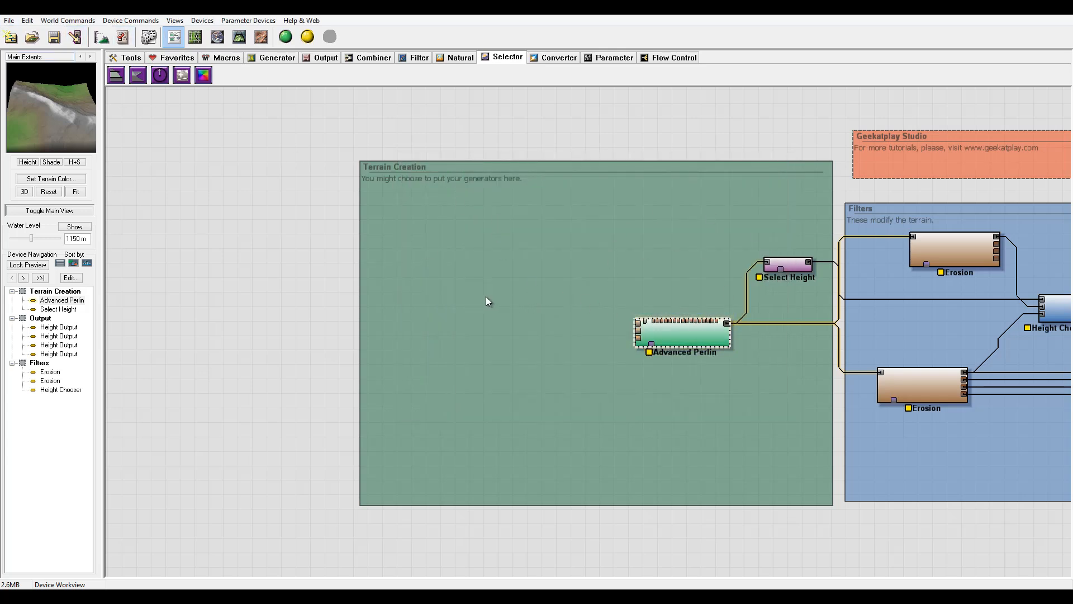
Add a Layout Generator device to the Terrain Creation group and open its layout view.
click(276, 57)
click(117, 75)
click(467, 266)
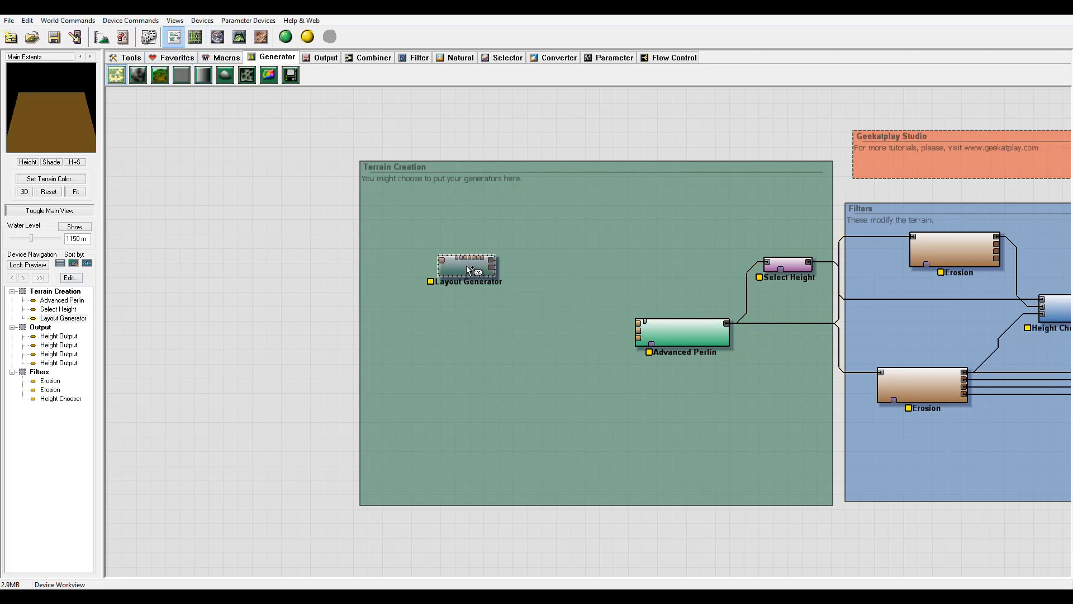
click(462, 270)
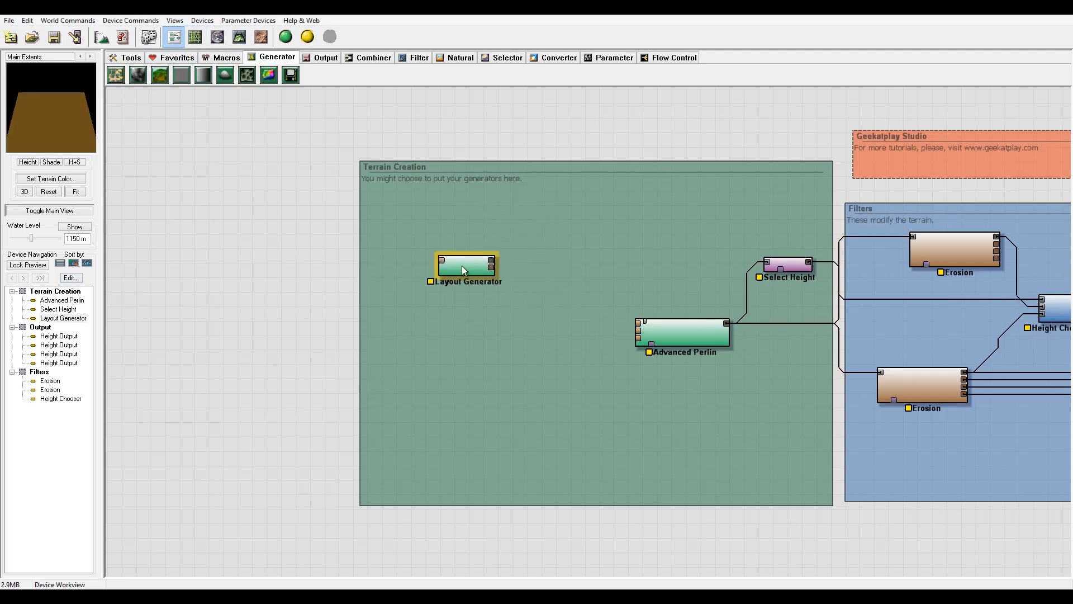
double_click(462, 266)
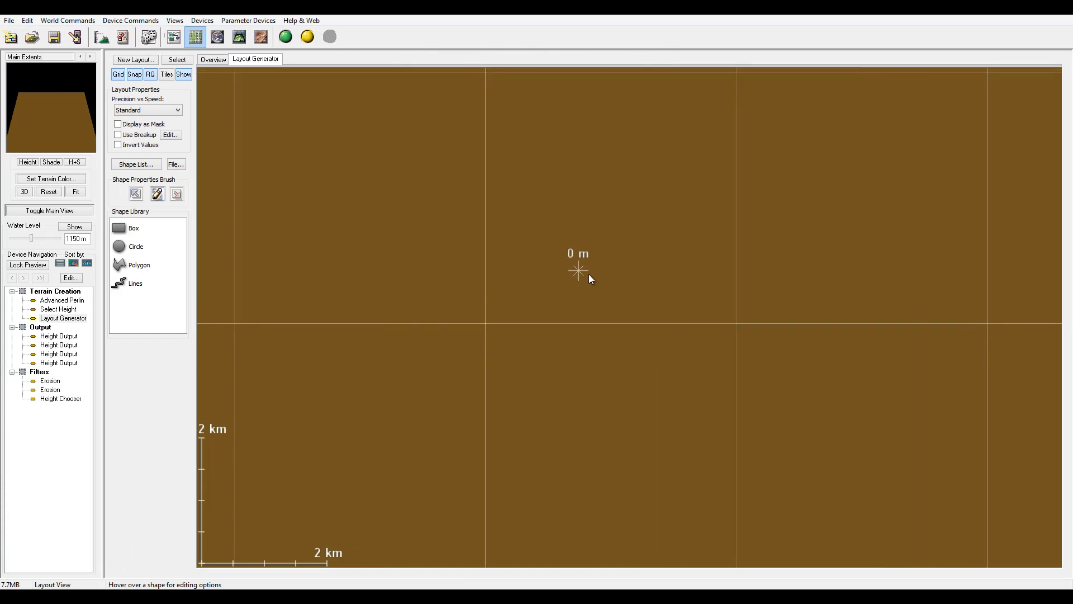
Zoom and pan around the layout view to inspect the world extents box.
scroll(588, 274, down, 5)
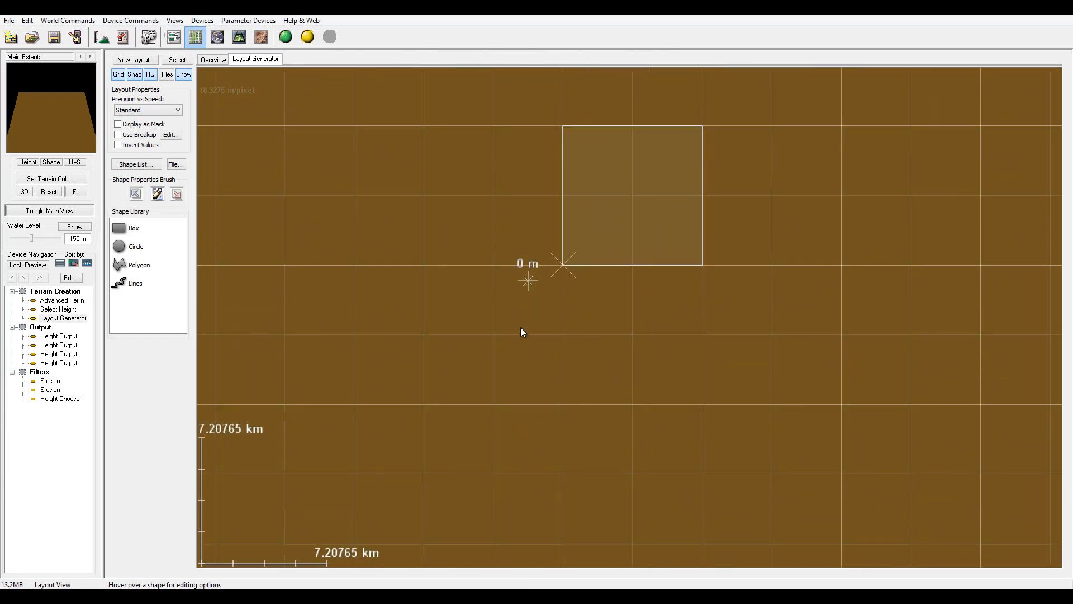
scroll(511, 344, down, 2)
scroll(589, 311, down, 2)
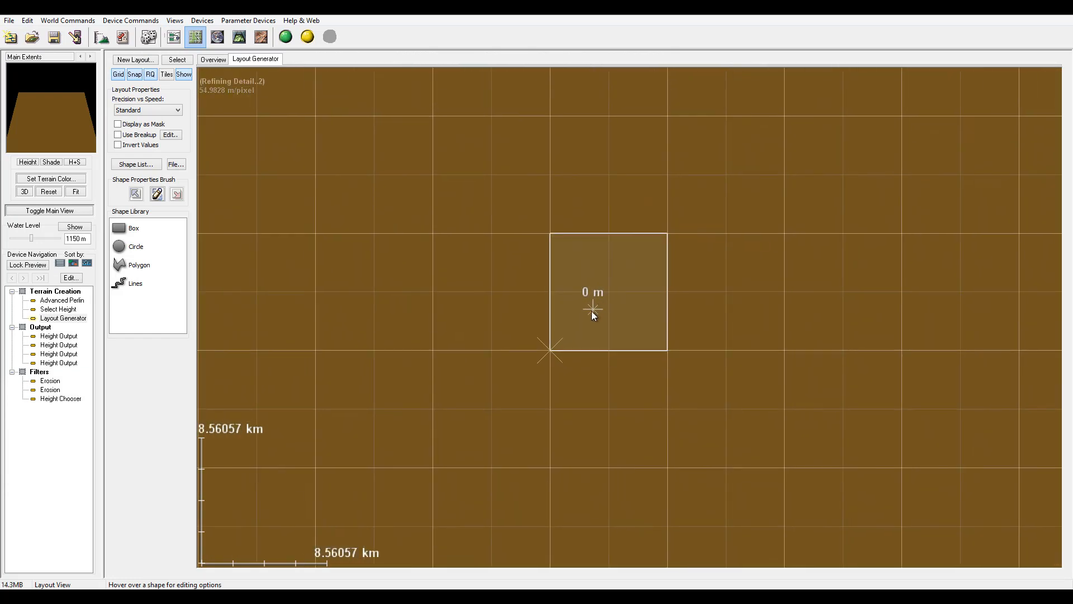
right_drag(591, 311, 559, 321)
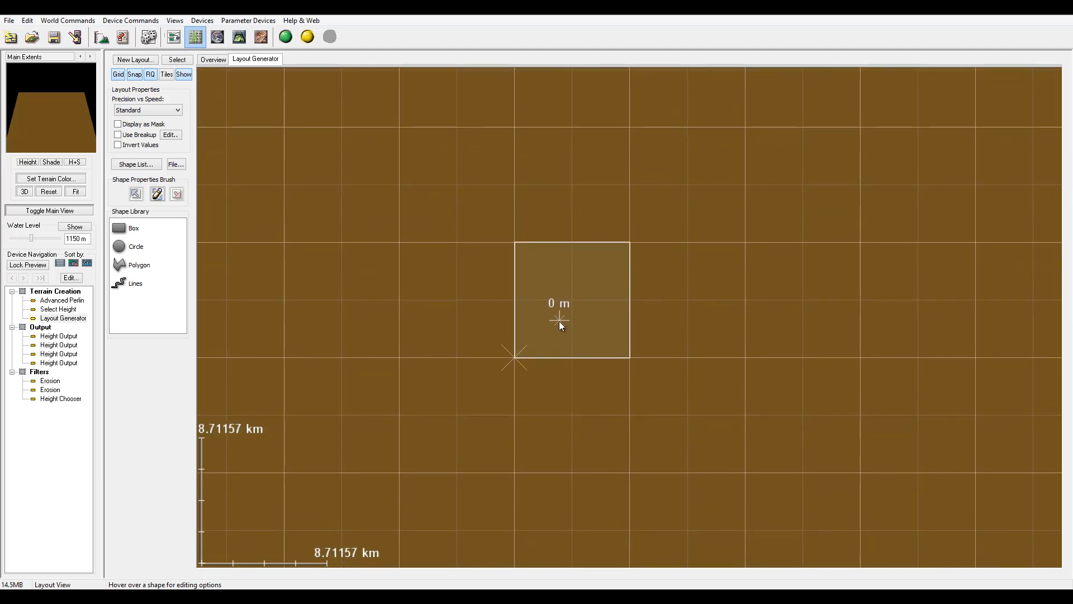
scroll(559, 321, up, 4)
scroll(559, 320, down, 5)
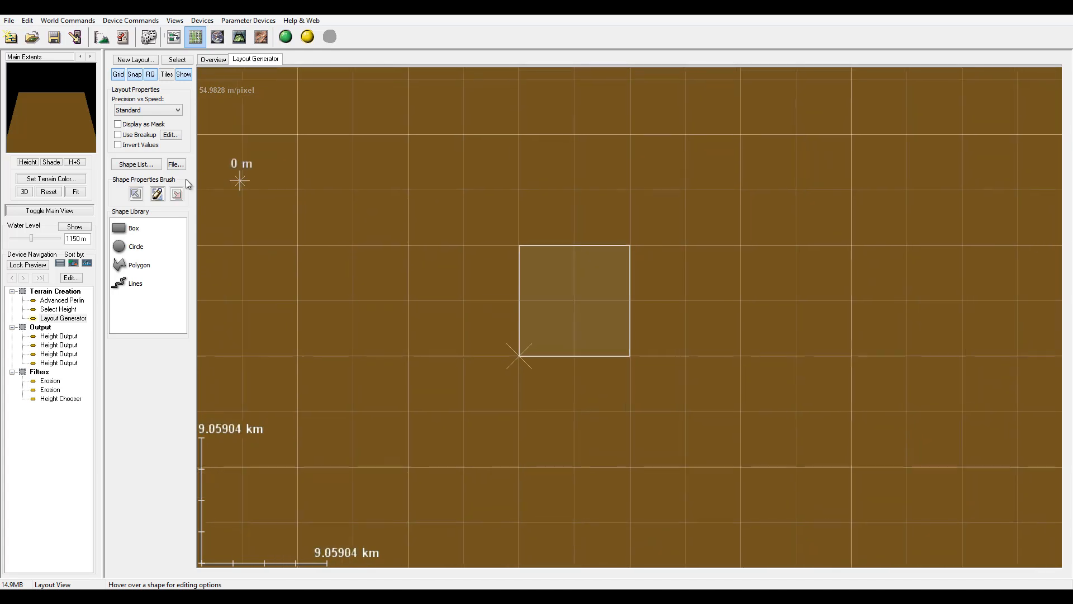
scroll(204, 166, up, 2)
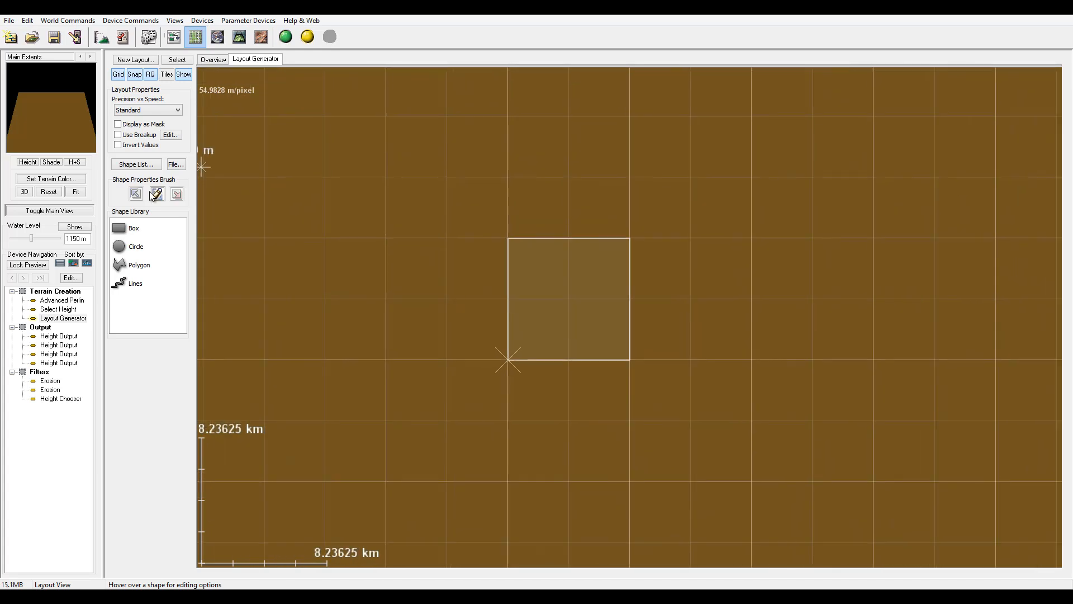
Enlarge the Main Extents render region in the overview by dragging out its corners.
click(211, 59)
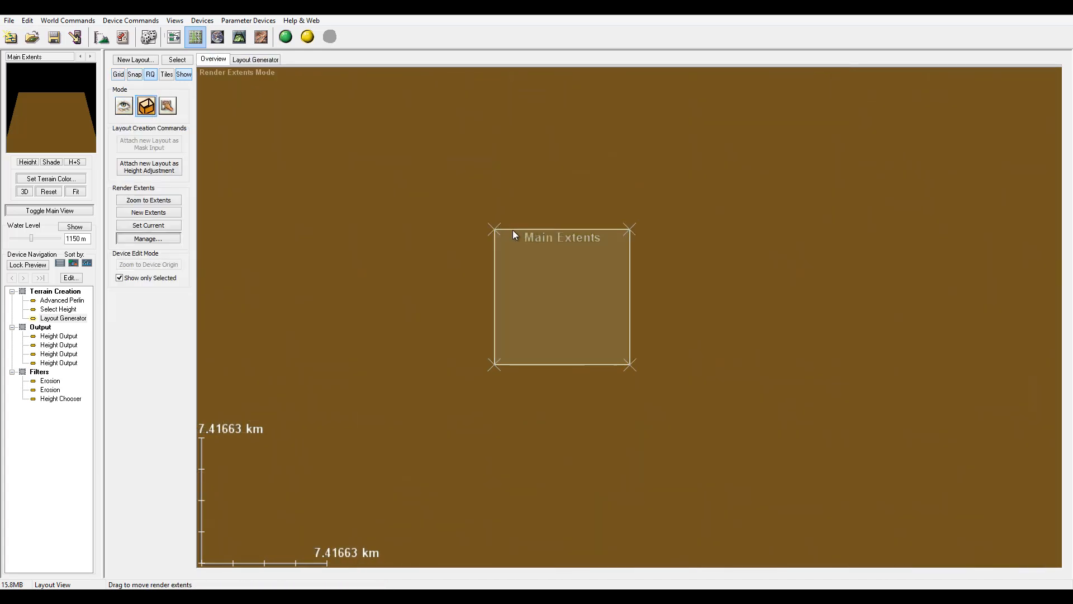
drag(493, 229, 414, 151)
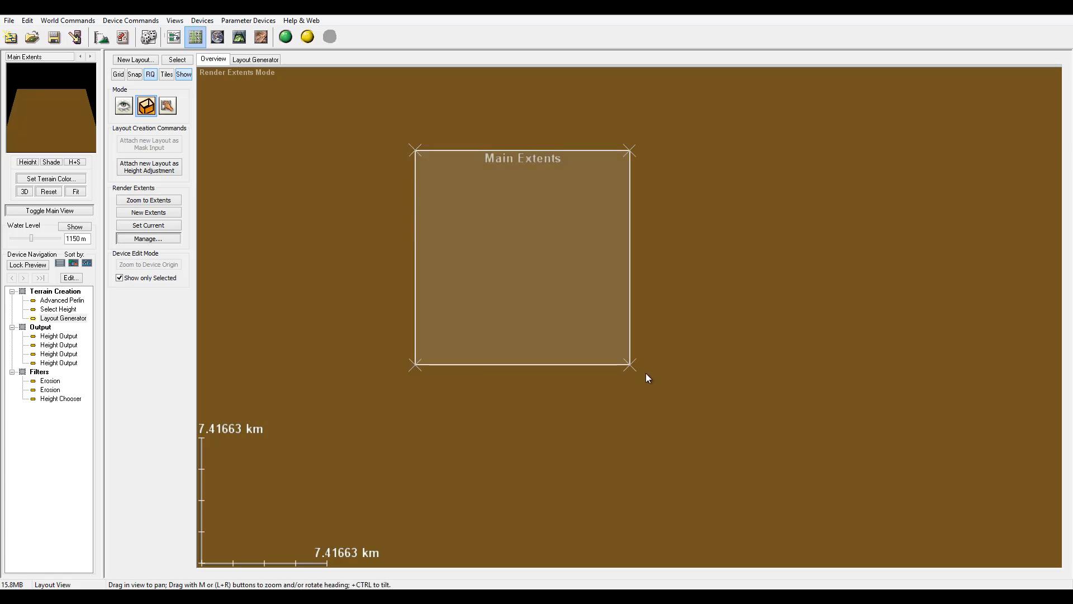
drag(630, 364, 697, 433)
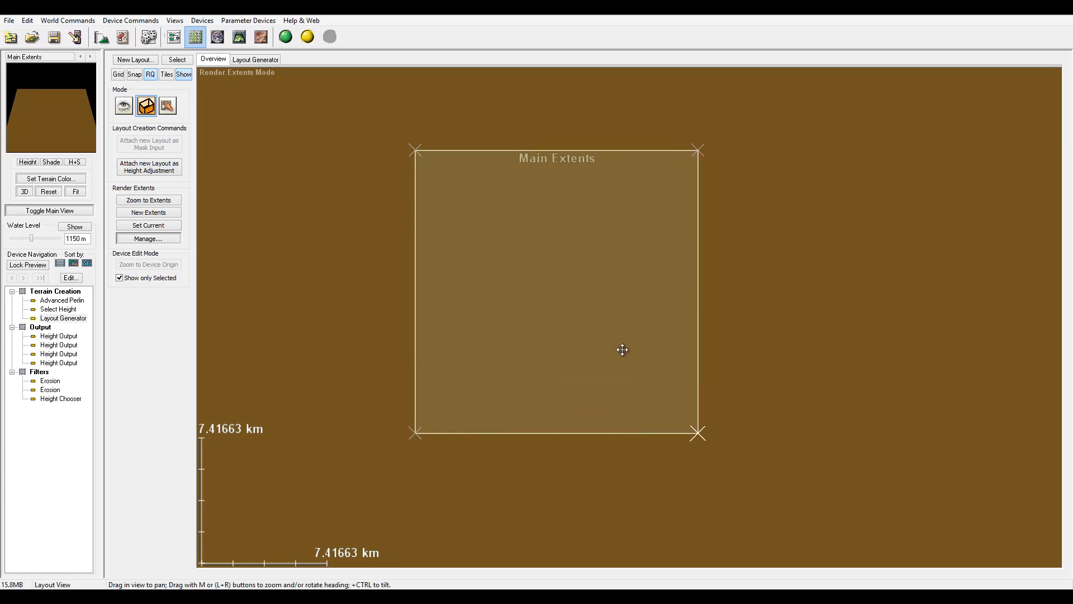
scroll(623, 349, down, 5)
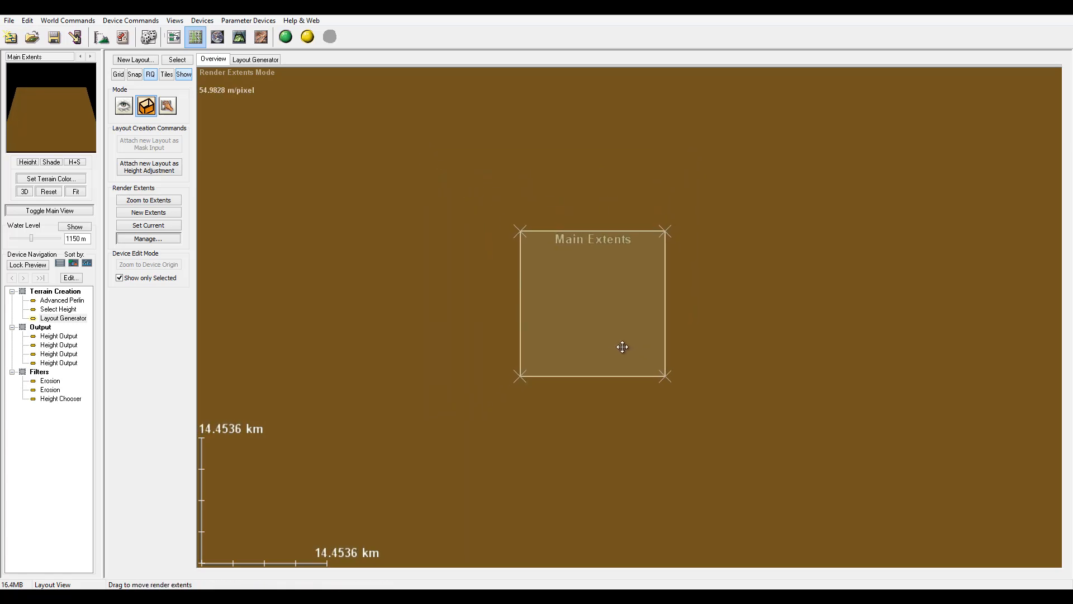
scroll(622, 347, down, 1)
scroll(623, 347, up, 3)
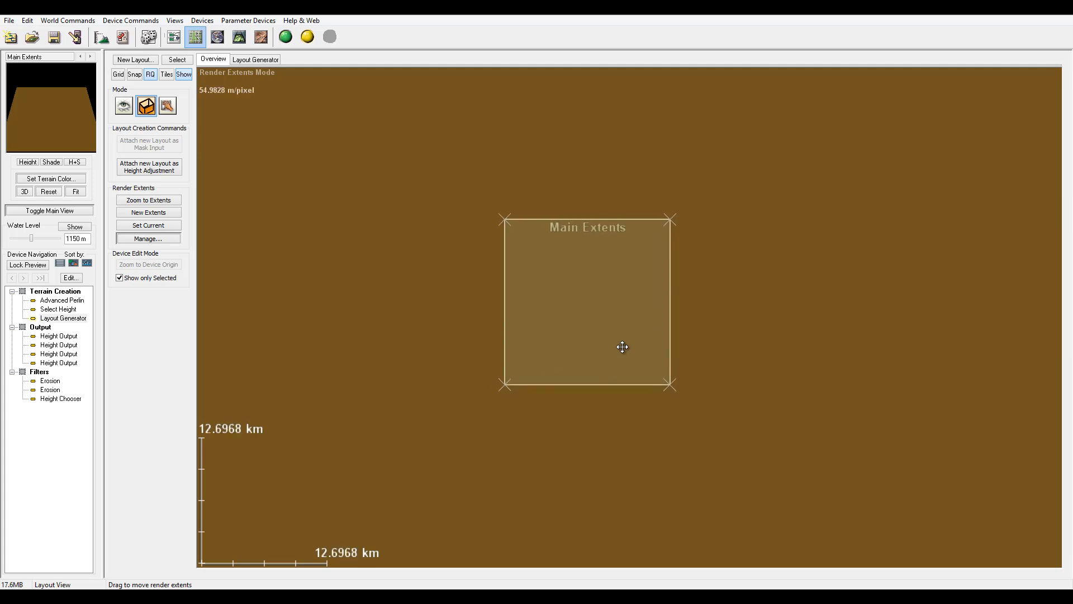
scroll(623, 347, down, 2)
drag(520, 232, 592, 244)
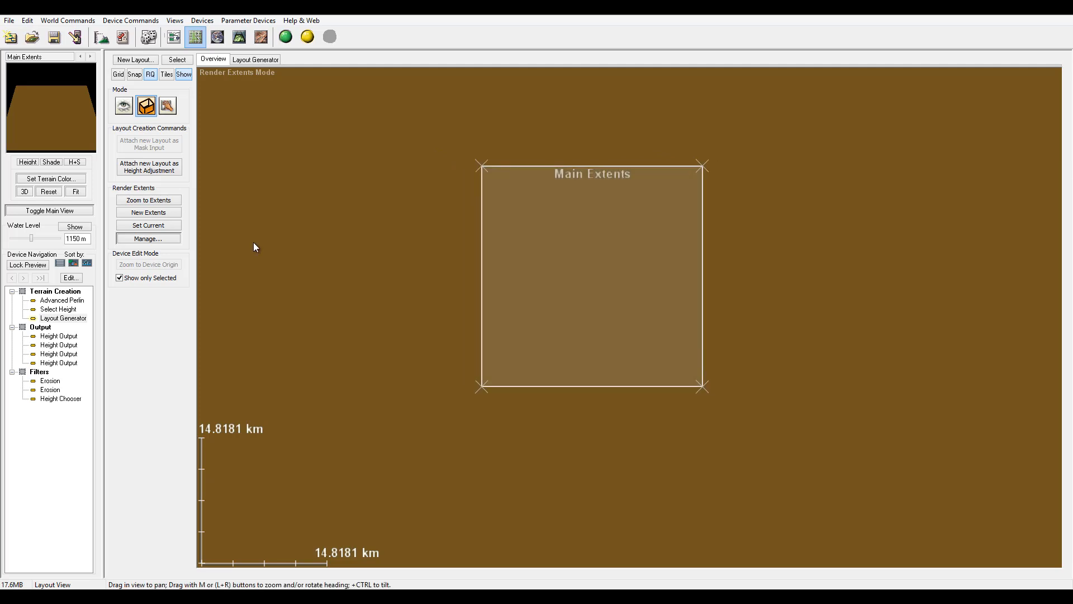
Draw a winding line shape with eight points running vertically through the extents in the layout generator view.
click(245, 59)
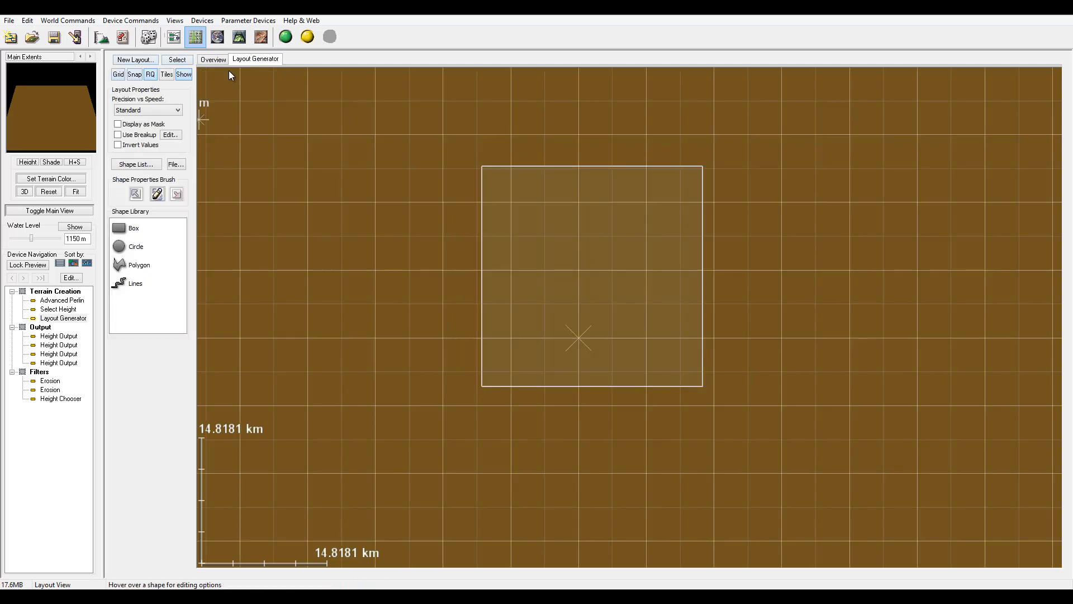
click(126, 285)
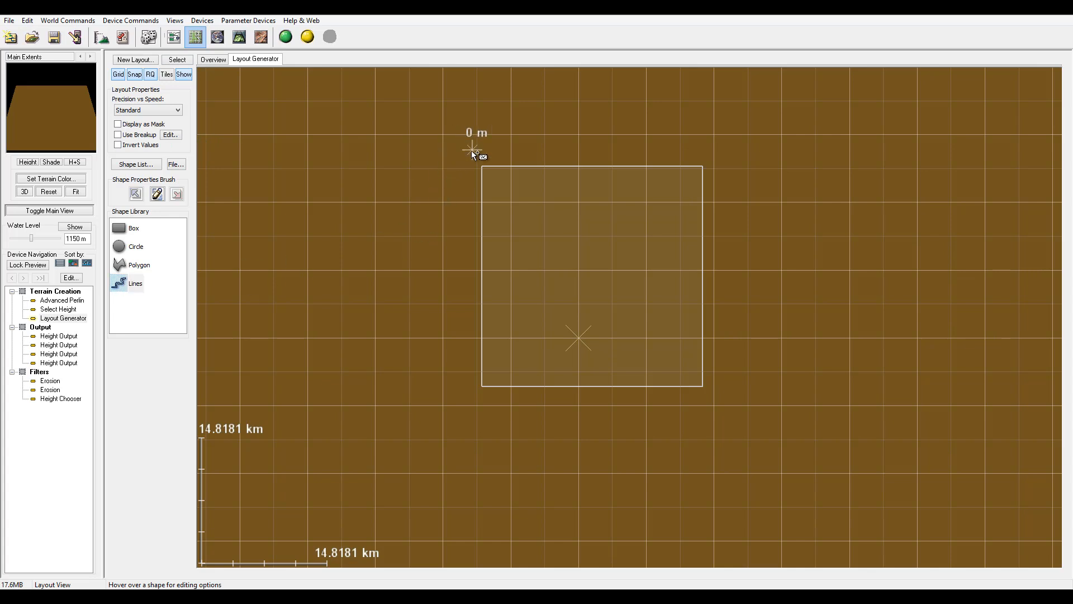
click(531, 201)
click(510, 304)
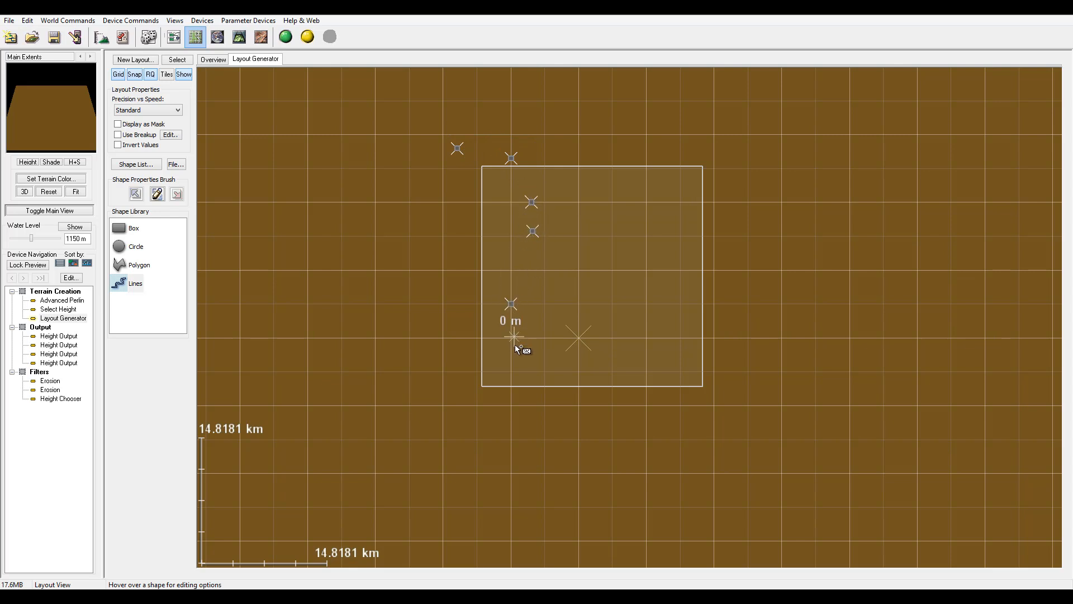
click(545, 372)
click(528, 420)
double_click(474, 458)
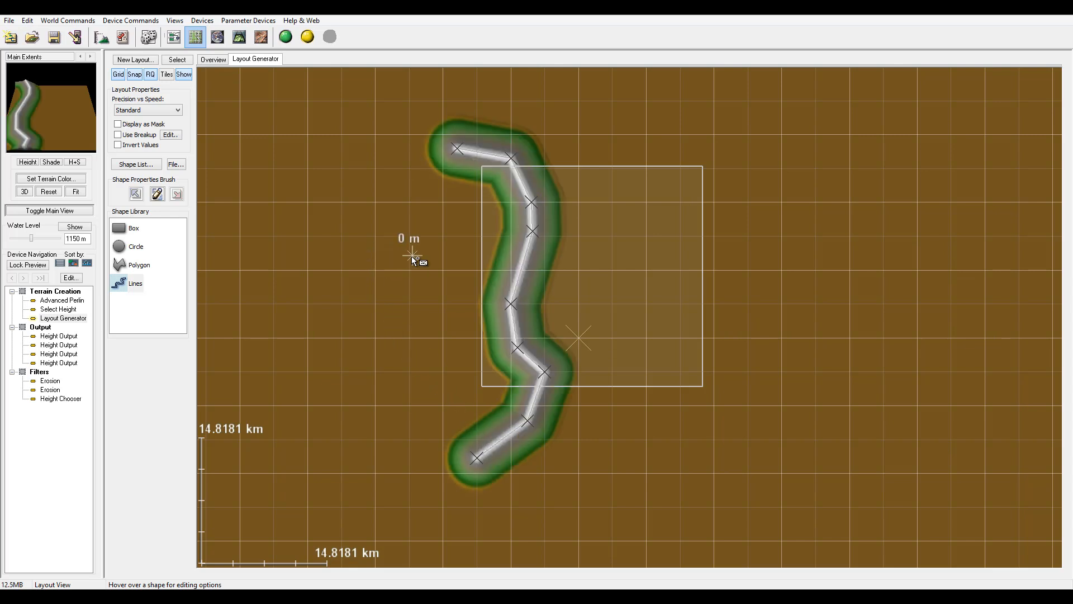
Try the falloff profile curves in the line's shape properties, ending on the linear curve.
click(535, 222)
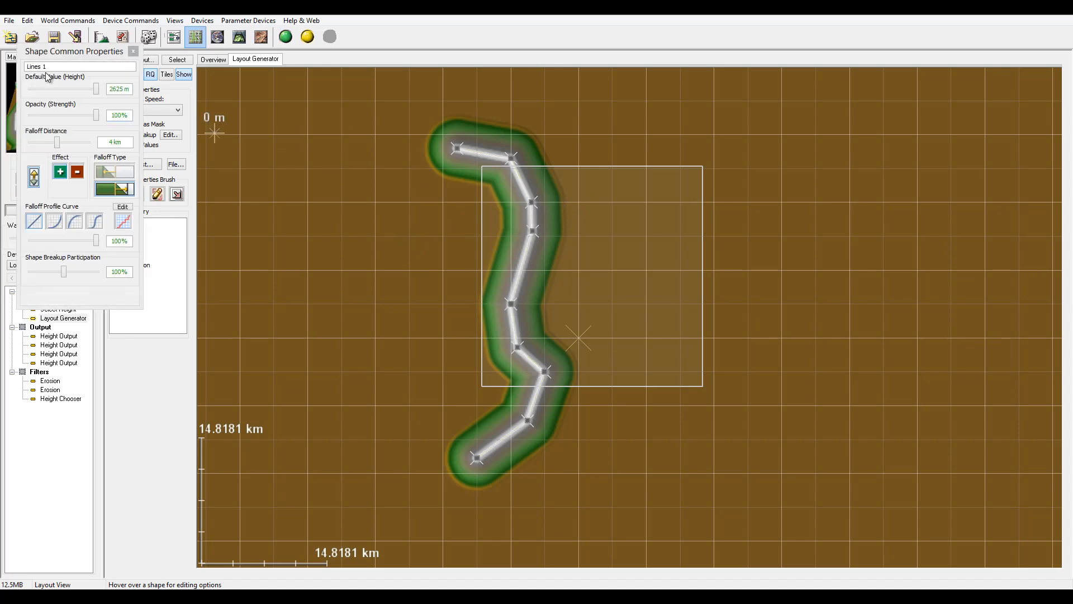
drag(52, 51, 241, 143)
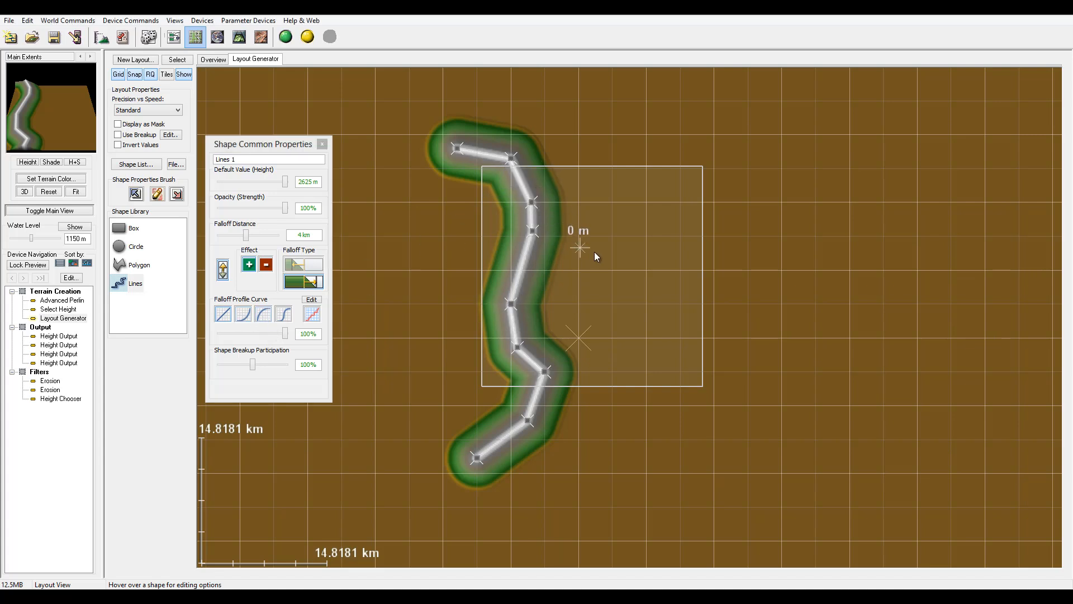
click(243, 314)
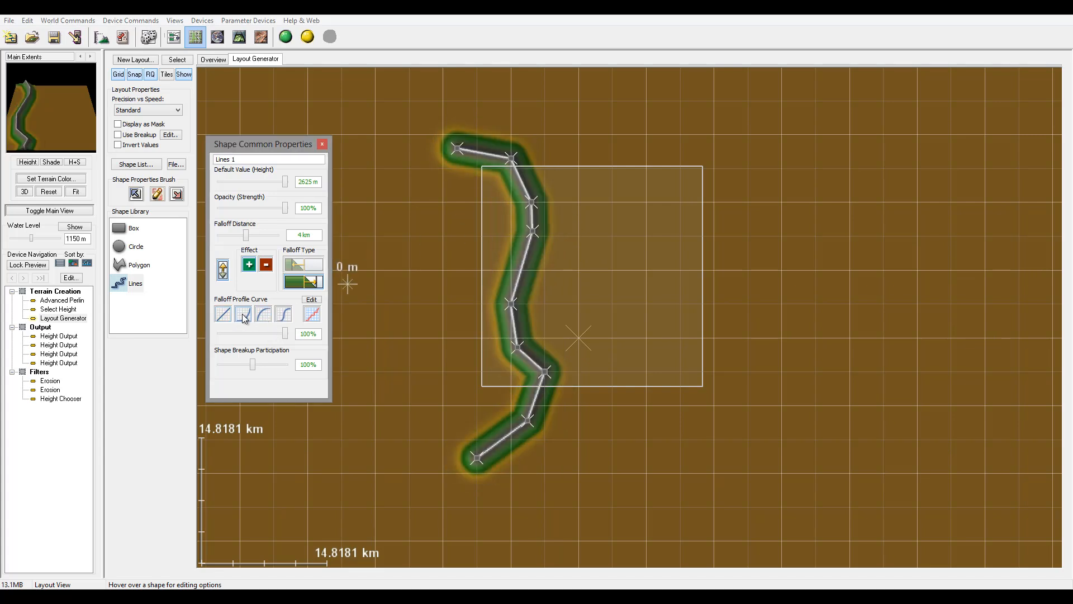
click(266, 317)
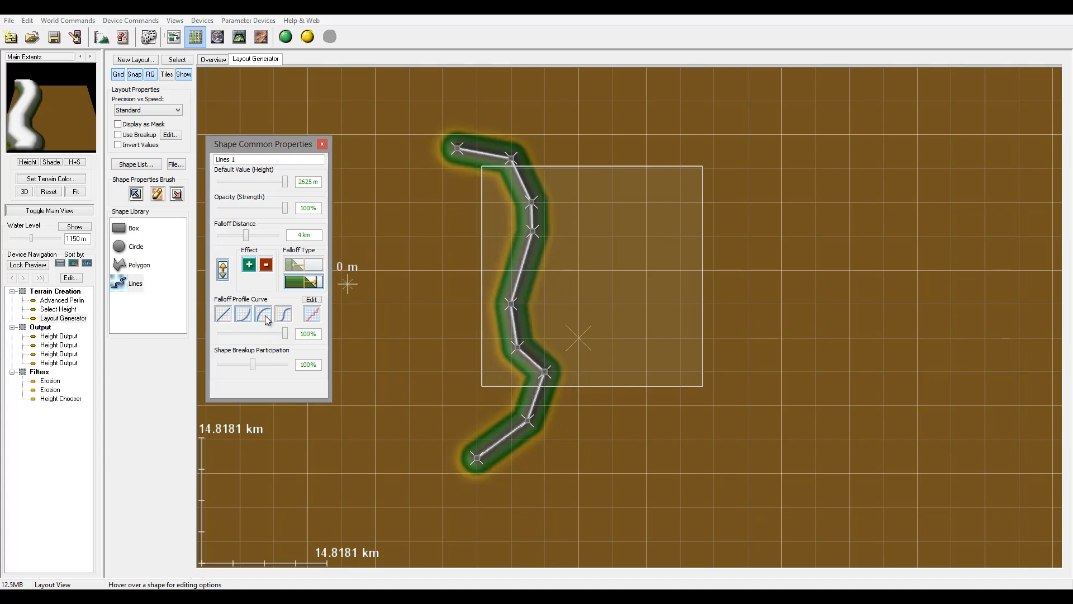
click(221, 316)
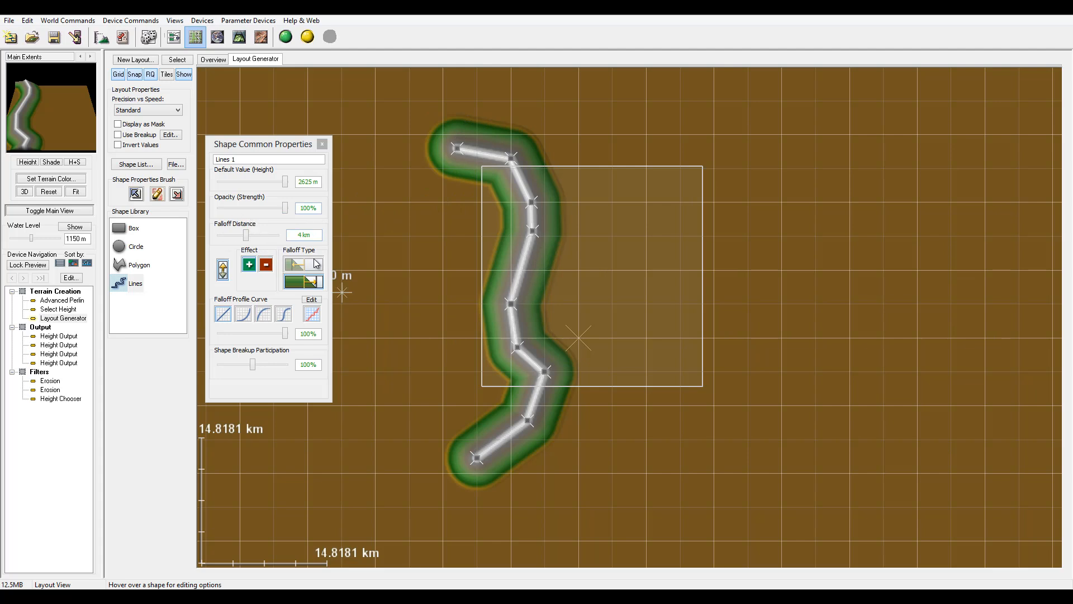
click(322, 144)
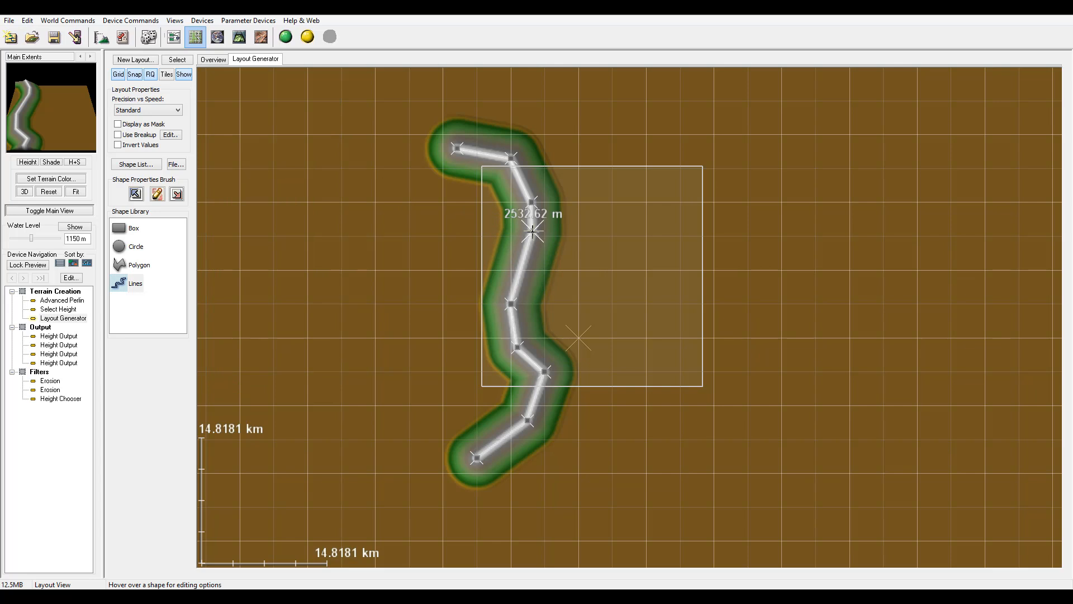
Apply curve smoothing to the line shape and enable Use Breakup for the layout.
right_click(523, 264)
key(Escape)
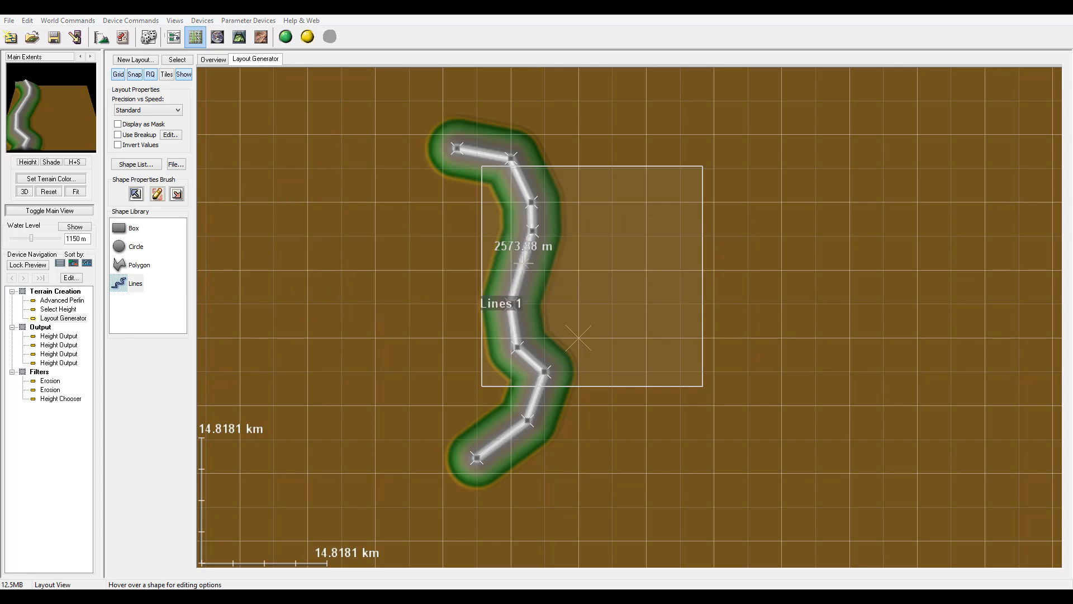
right_click(517, 276)
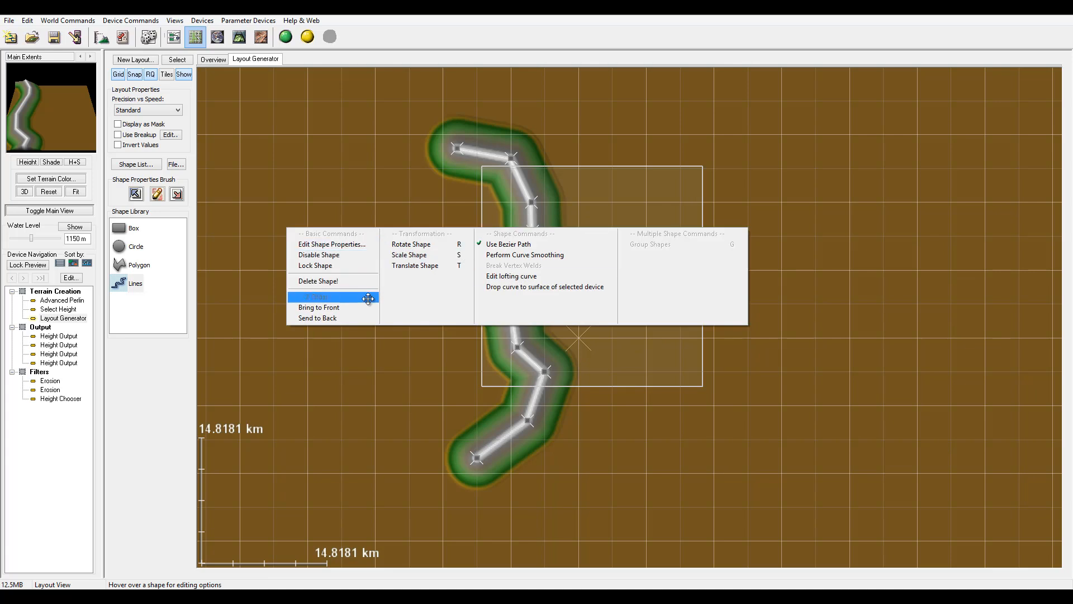
click(548, 256)
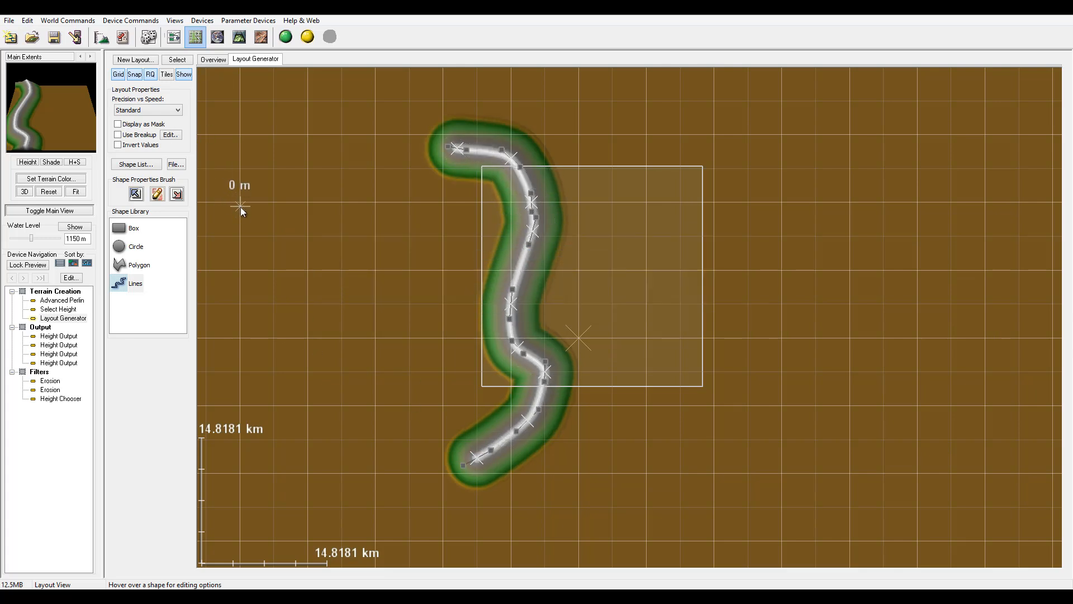
click(118, 135)
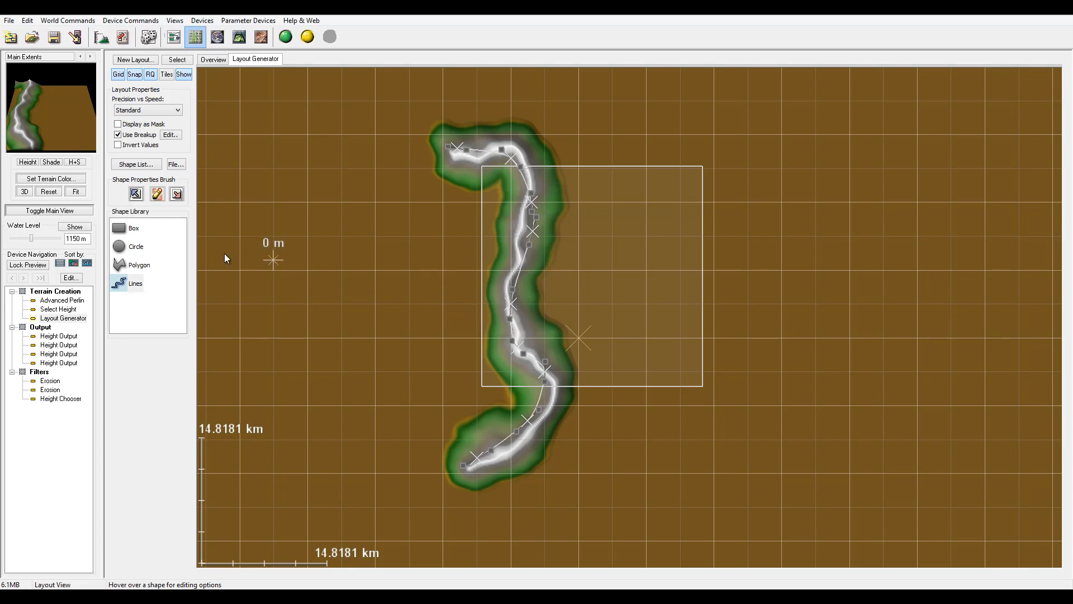
Draw a second winding line crossing the first from the upper left to the right side.
click(132, 283)
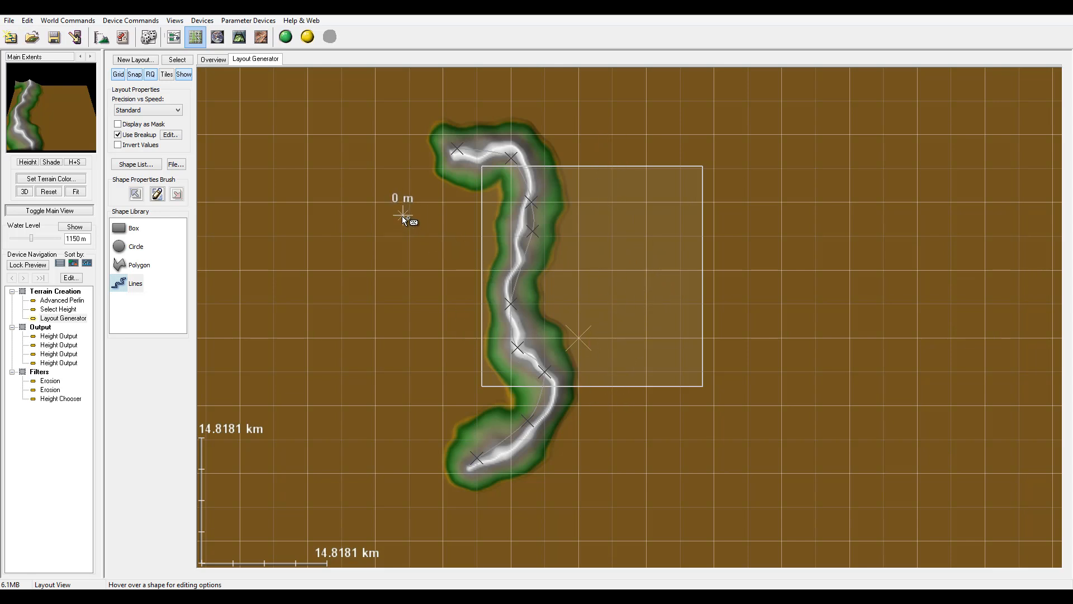
click(450, 273)
double_click(781, 357)
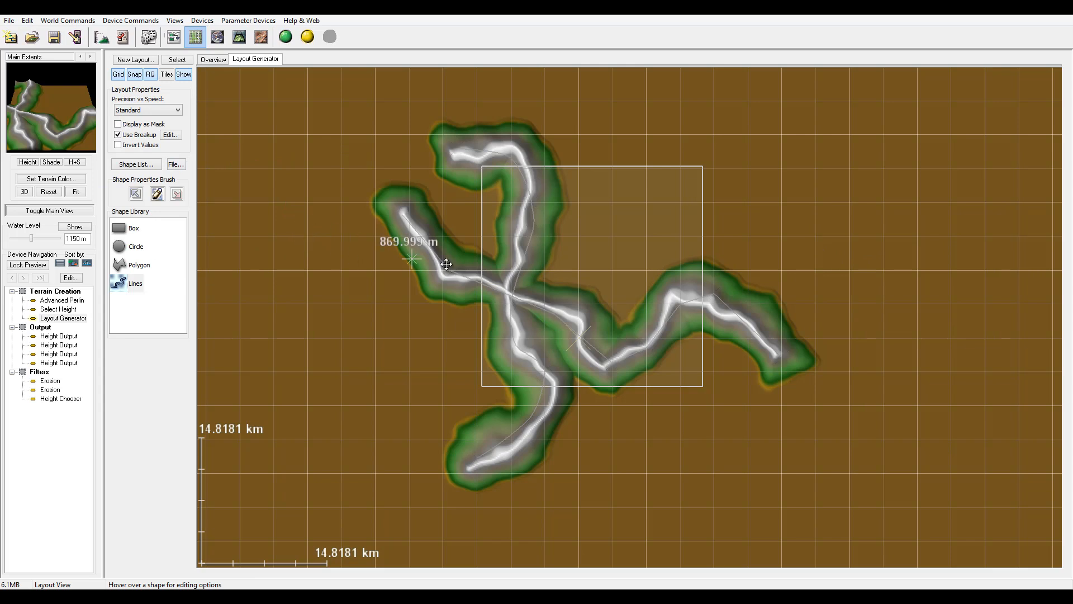
Smooth the second line's curve and review the fractal breakup settings.
right_click(465, 279)
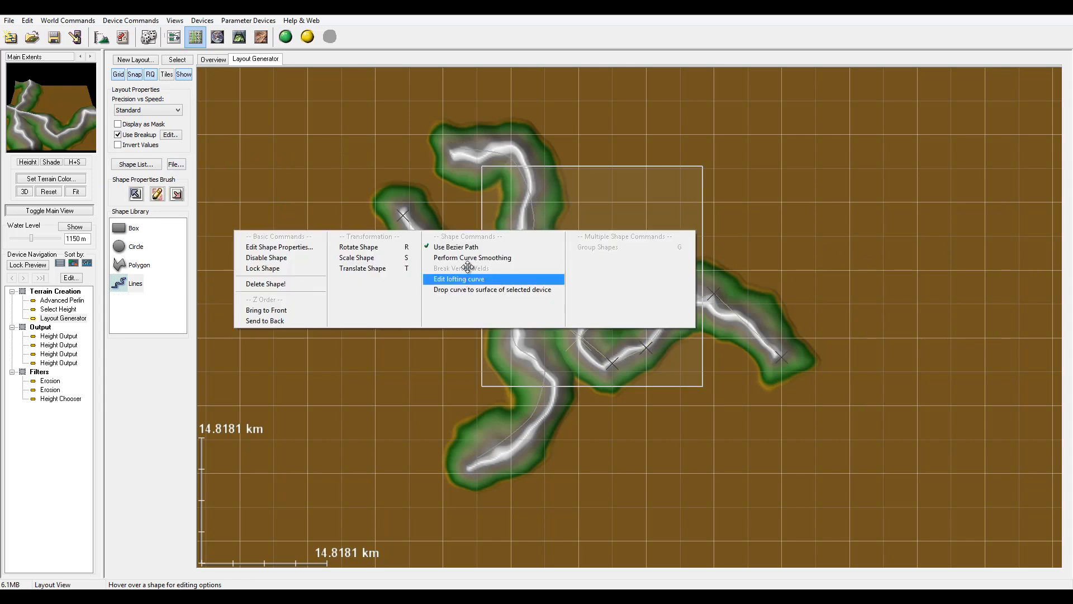
click(469, 258)
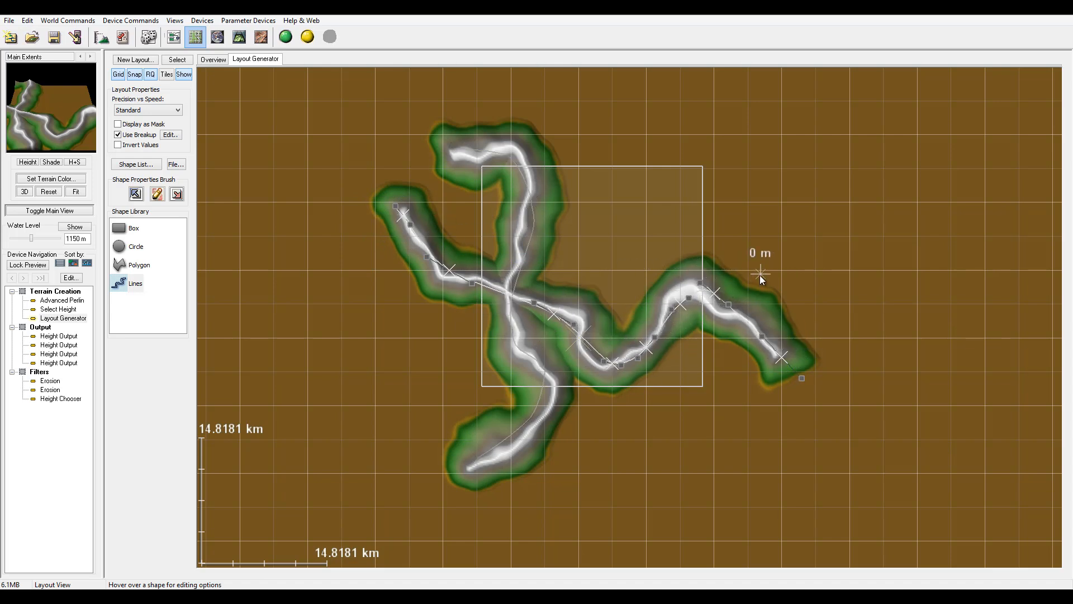
click(170, 134)
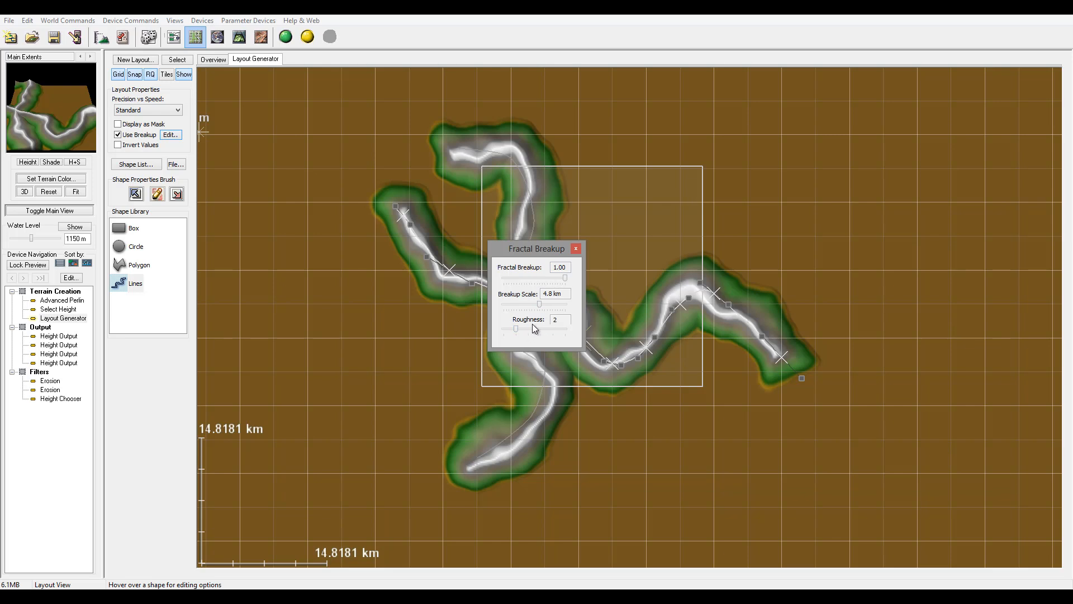
click(578, 248)
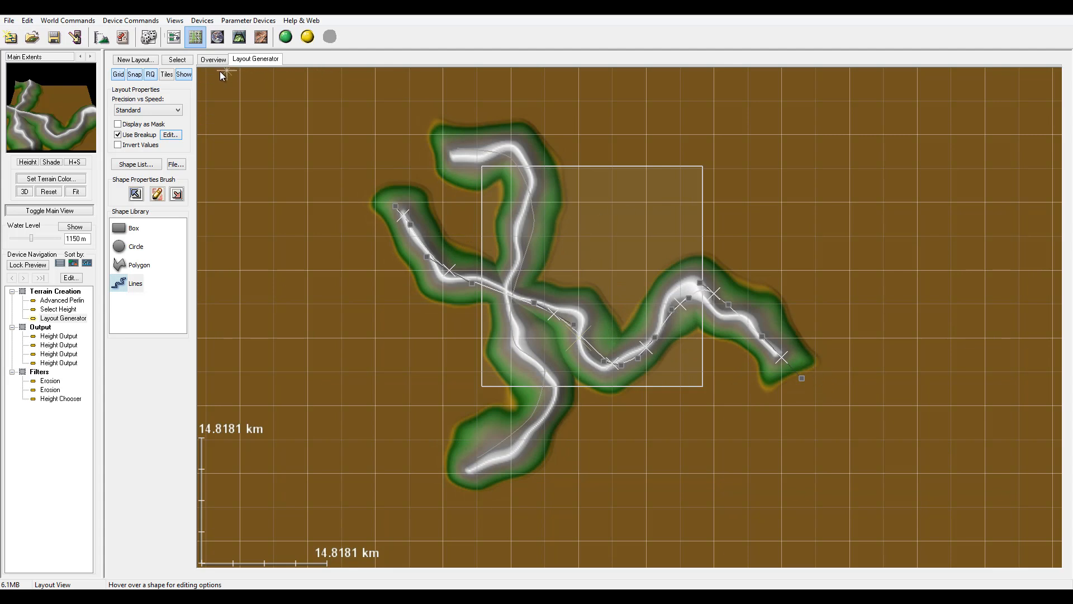
Return to the device view and connect the Layout Generator's output into the Advanced Perlin input.
click(175, 38)
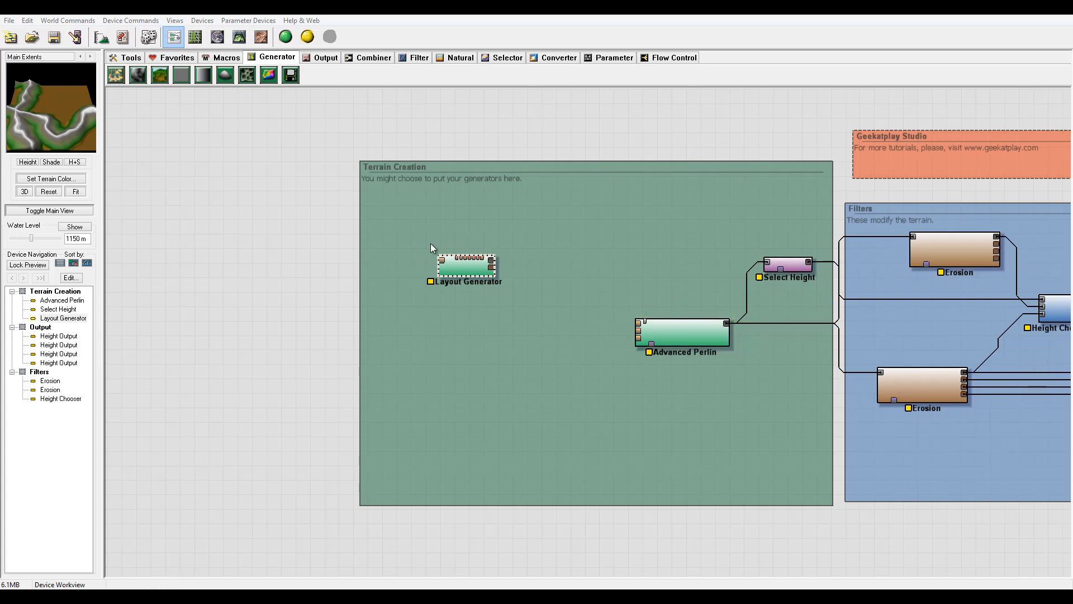
mouse_move(454, 266)
mouse_down()
mouse_move(460, 277)
mouse_move(467, 270)
mouse_up()
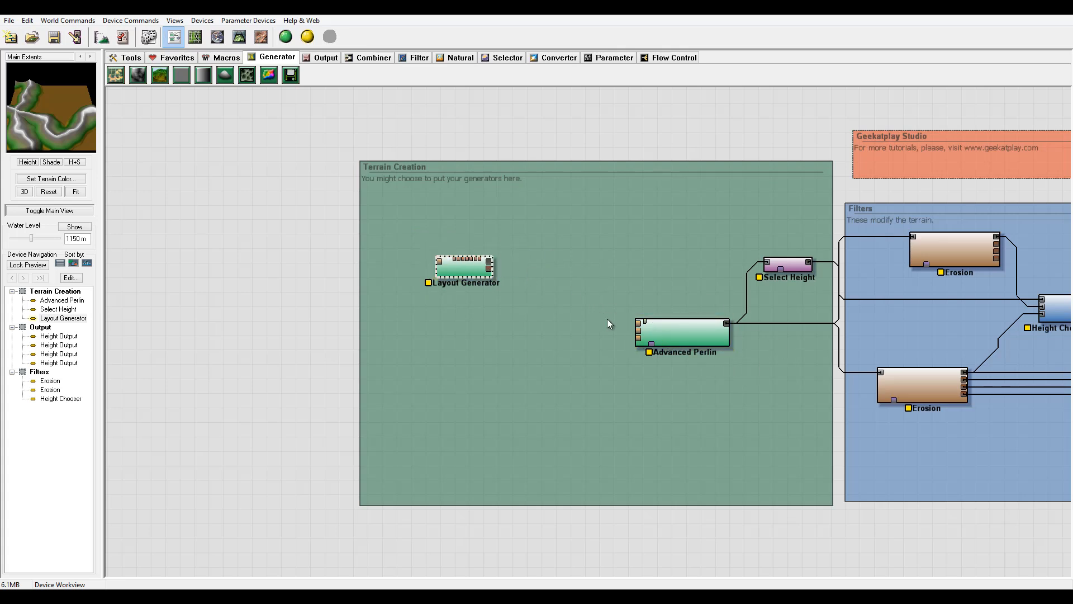
drag(639, 324, 489, 261)
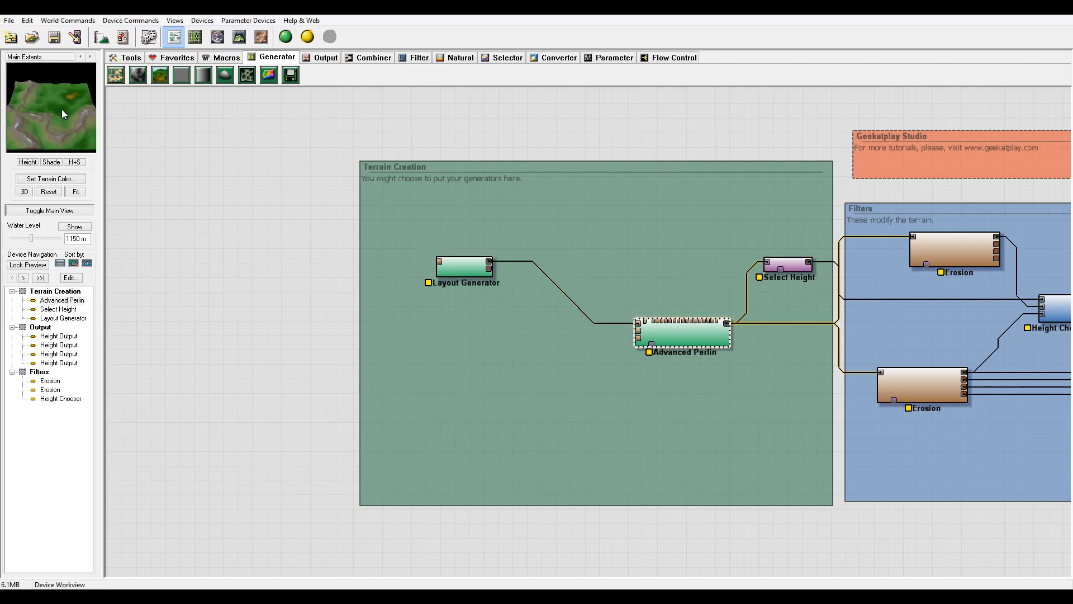
mouse_move(62, 113)
mouse_down()
mouse_move(30, 139)
mouse_move(22, 104)
mouse_move(35, 99)
mouse_move(24, 133)
mouse_move(79, 120)
mouse_move(78, 110)
mouse_up()
drag(456, 266, 463, 260)
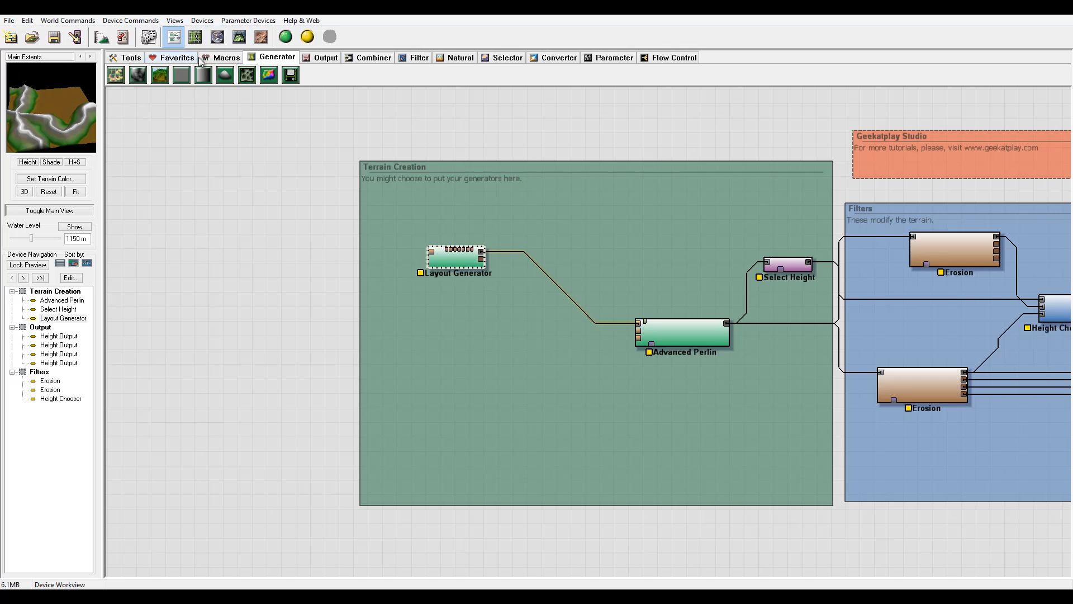
Add a second Layout Generator below the first in the Terrain Creation group and open its layout view.
click(116, 74)
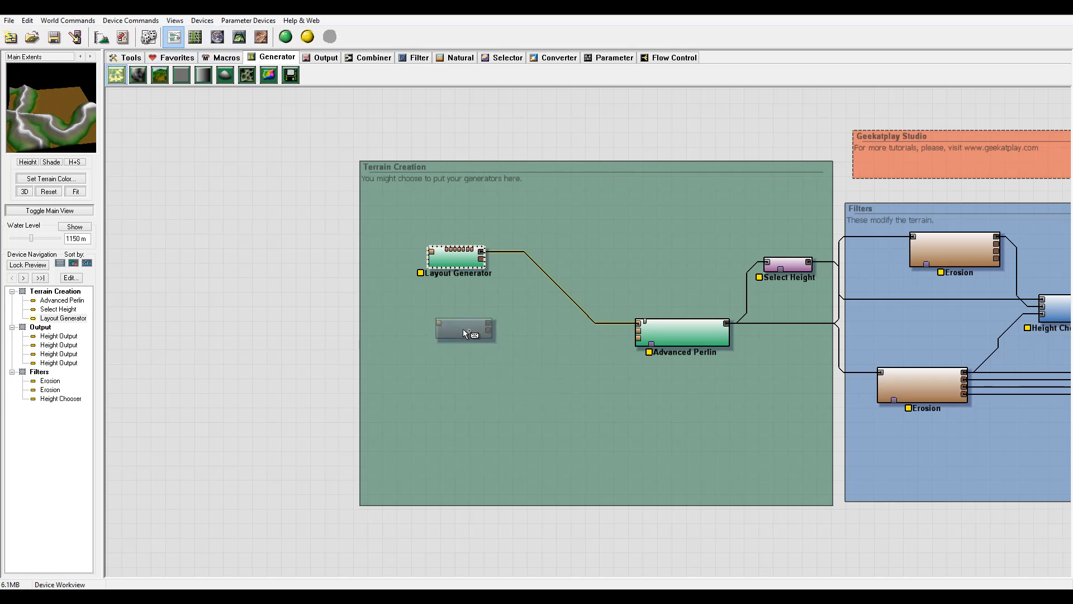
click(453, 327)
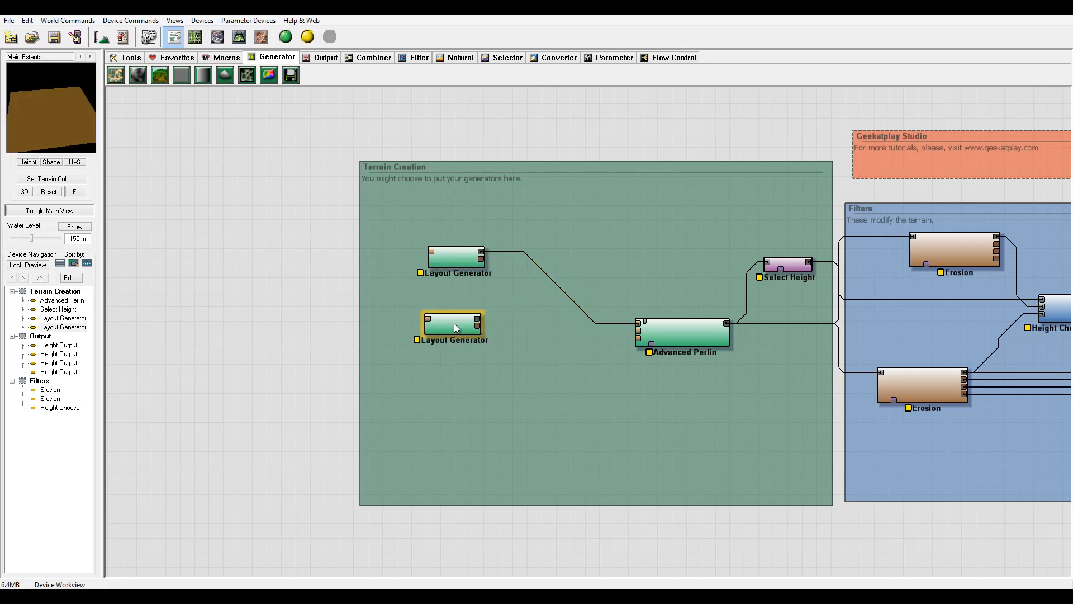
double_click(454, 323)
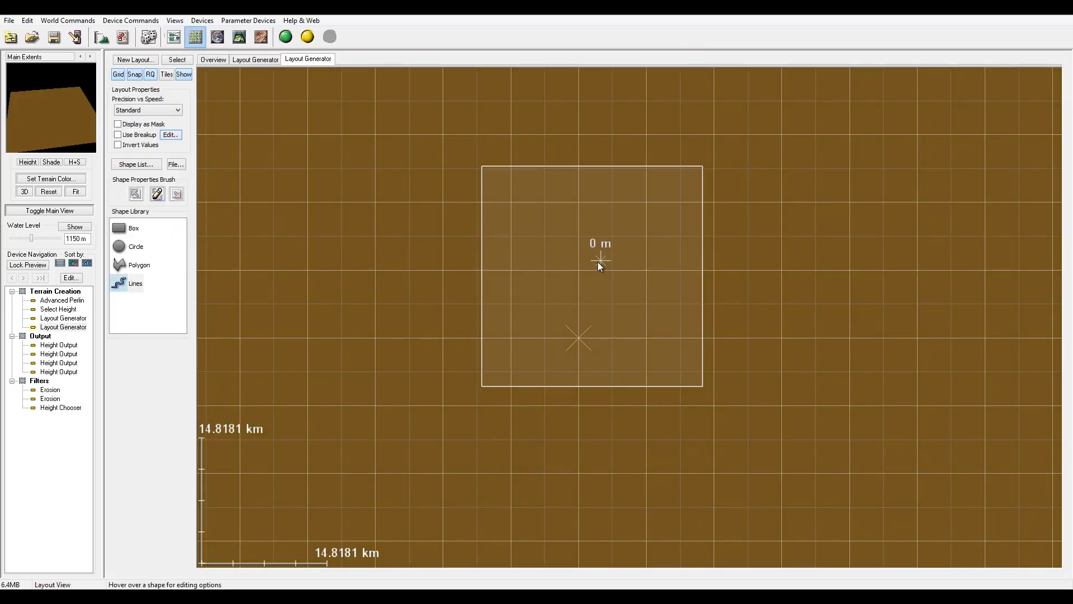
scroll(584, 287, down, 5)
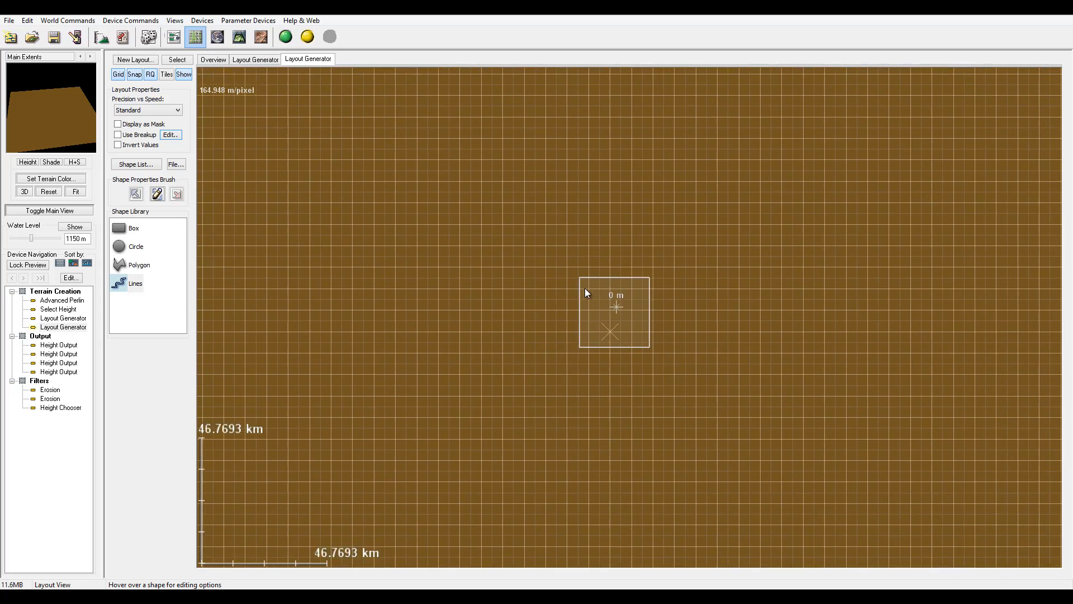
Return to the device view and add a third Layout Generator below the second one in the Terrain Creation group.
scroll(585, 287, down, 8)
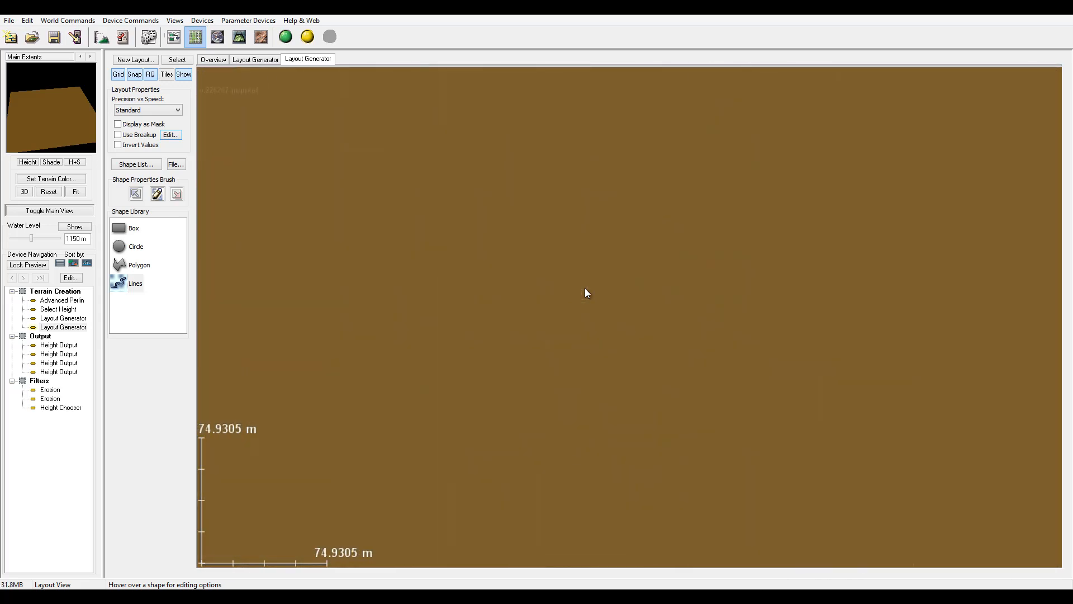
scroll(586, 289, down, 10)
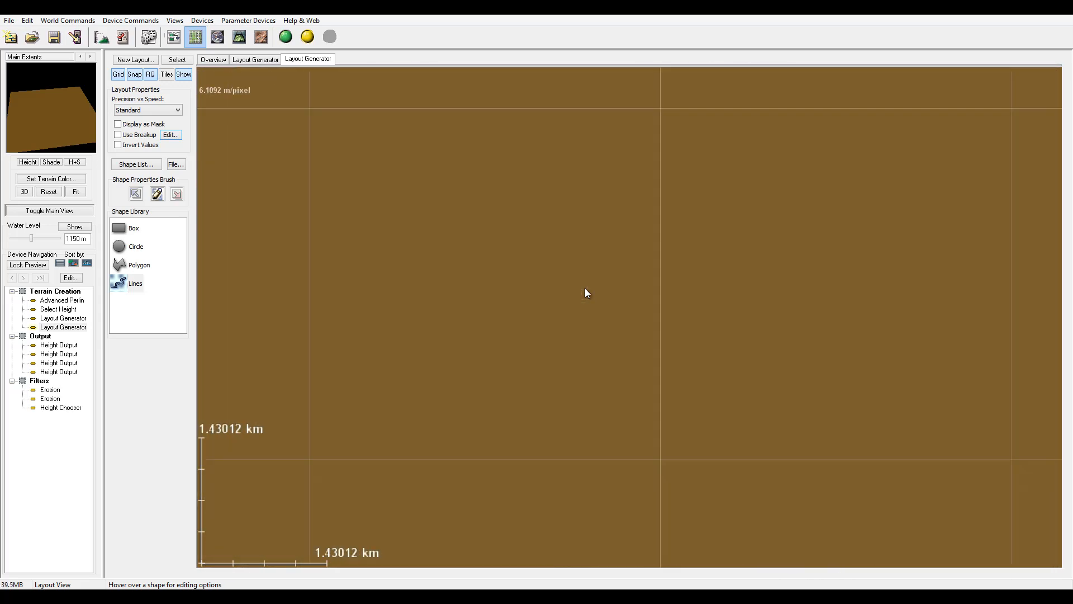
scroll(584, 287, down, 8)
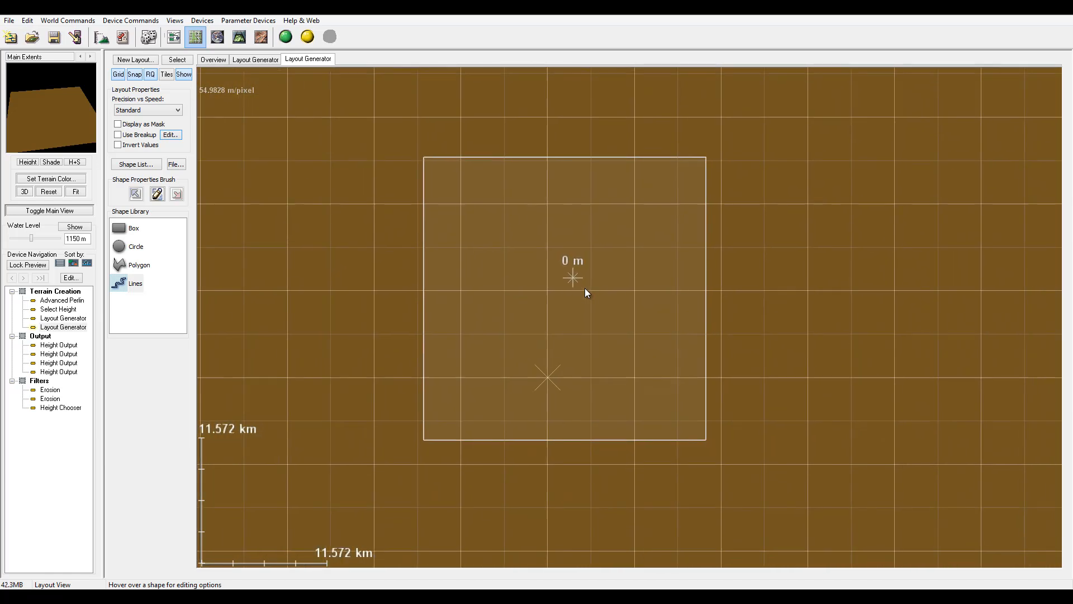
scroll(584, 288, up, 2)
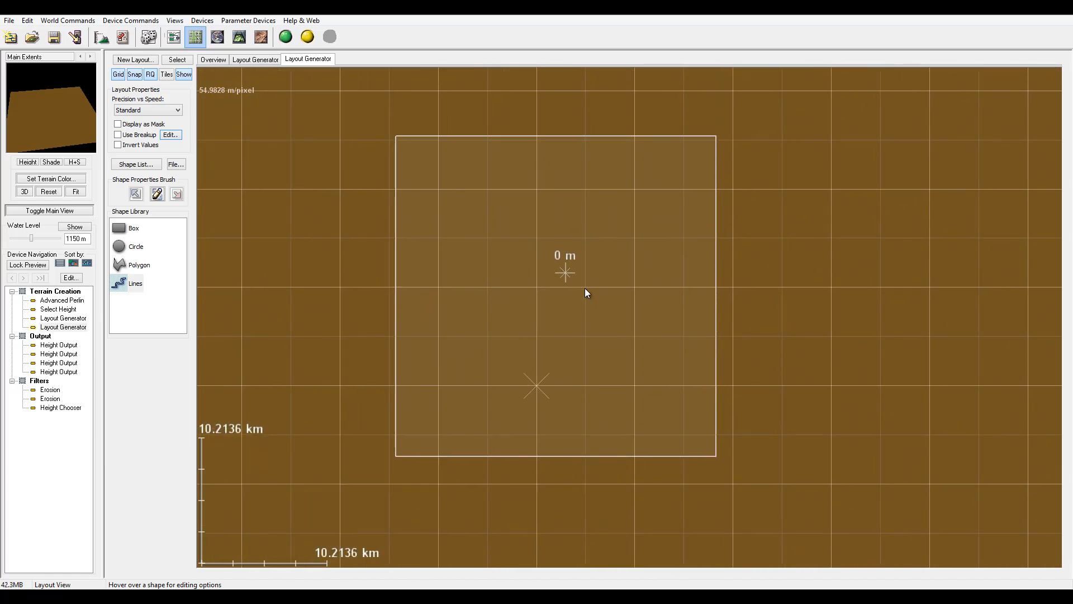
click(173, 37)
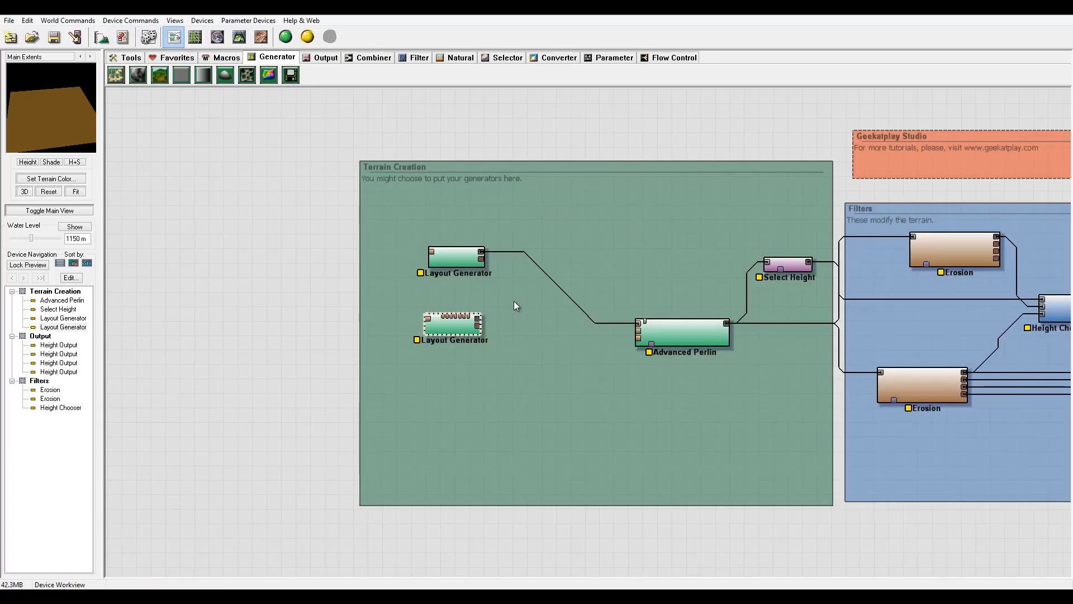
drag(546, 322, 564, 323)
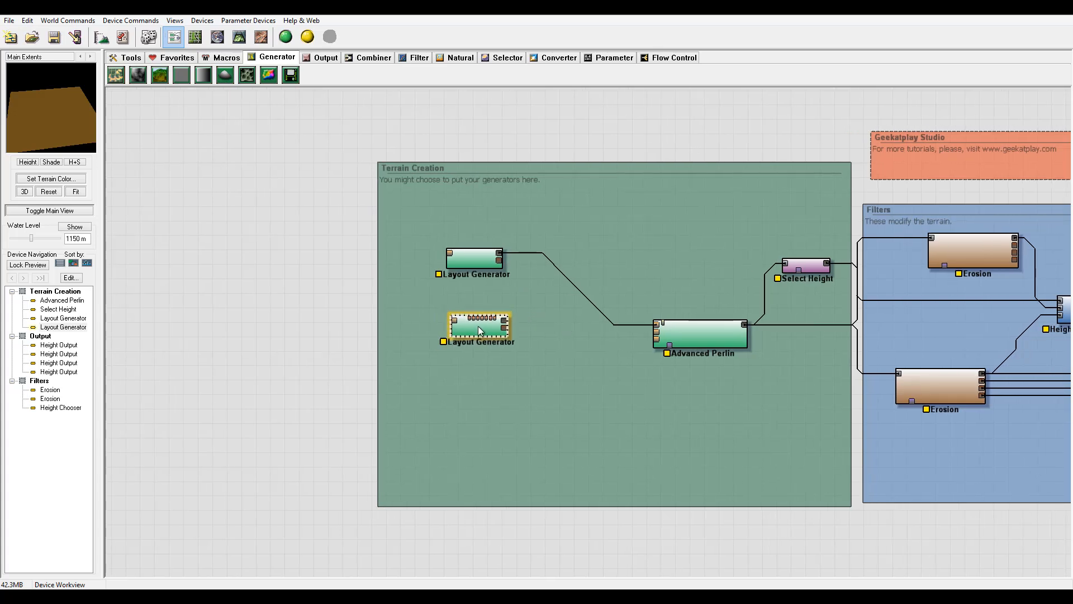
drag(478, 327, 480, 332)
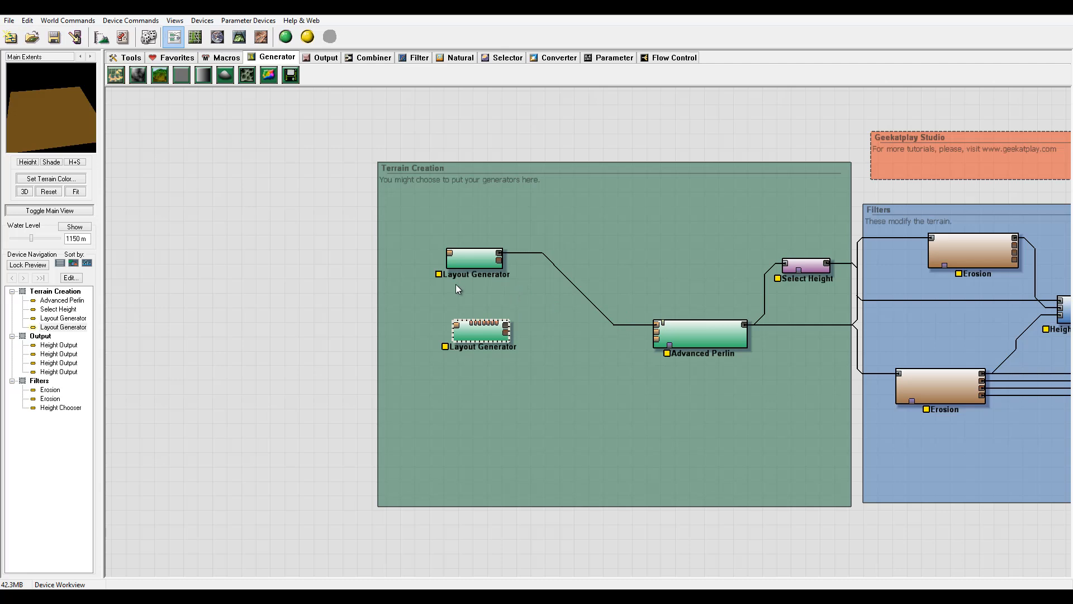
drag(491, 336, 498, 334)
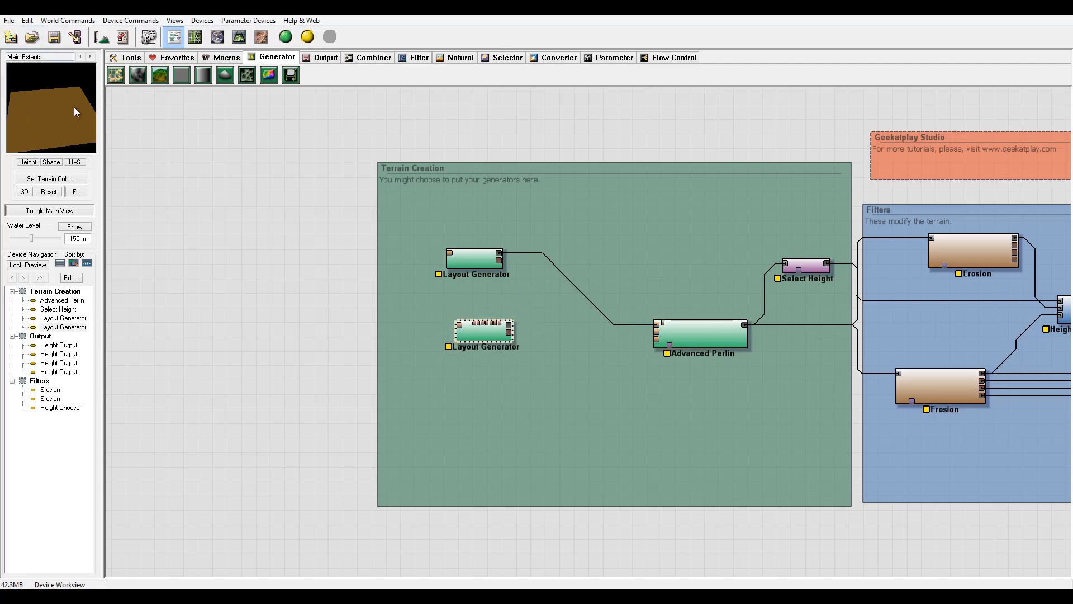
drag(117, 75, 477, 383)
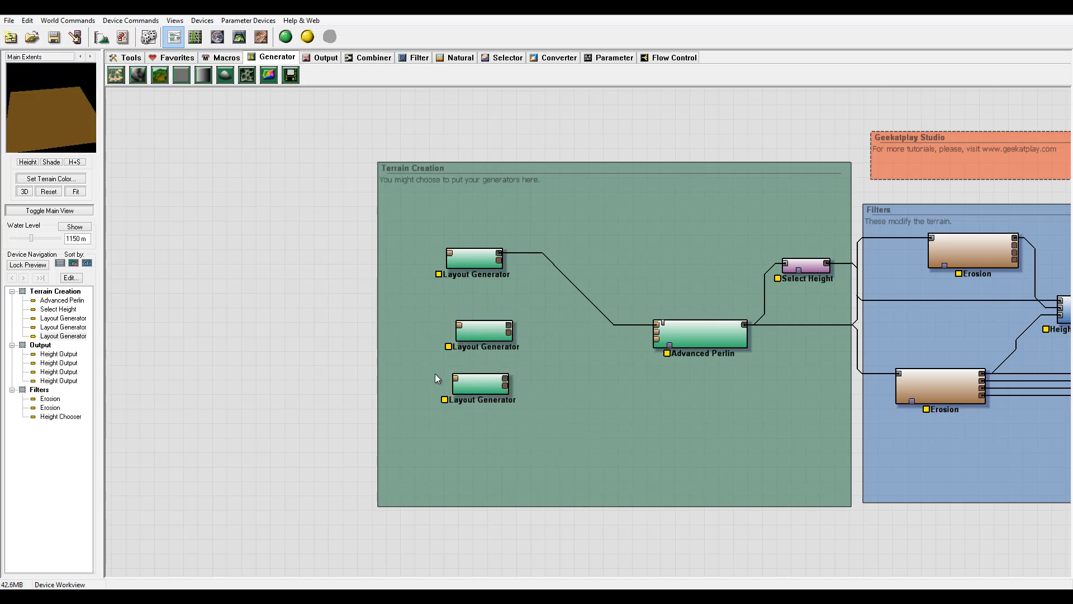
drag(475, 332, 471, 335)
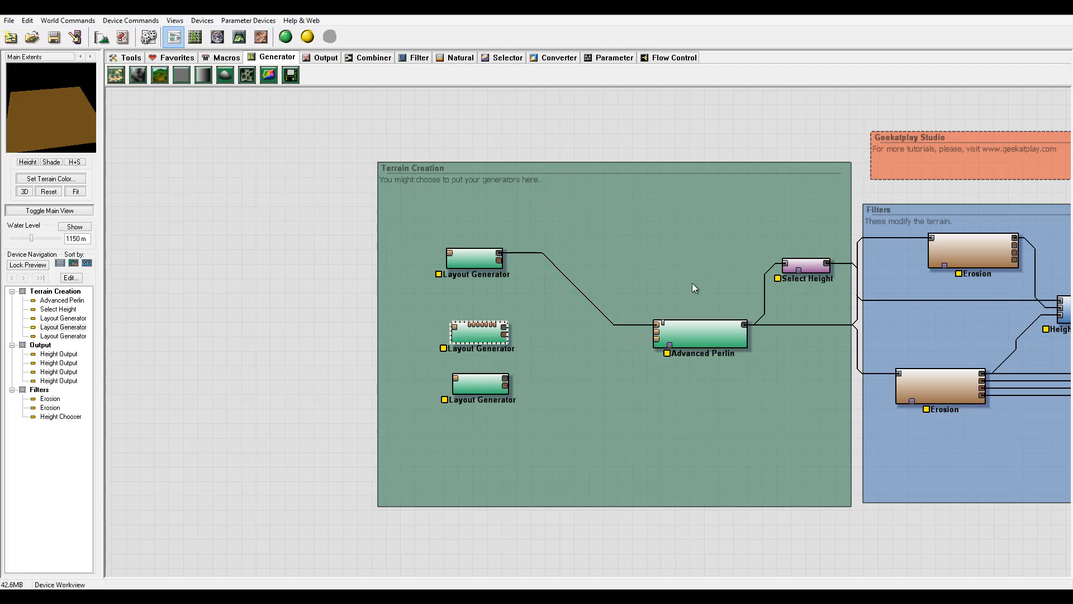
Open the middle Layout Generator's layout view and place a circle shape just above the extents box.
double_click(471, 333)
middle_drag(529, 269, 587, 285)
scroll(561, 289, down, 3)
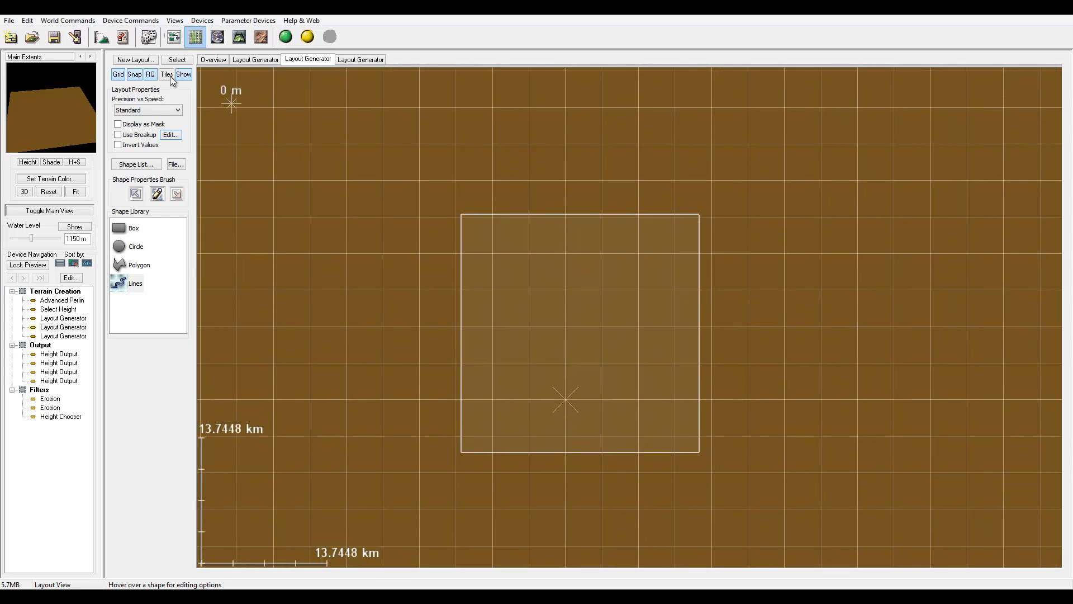
click(216, 59)
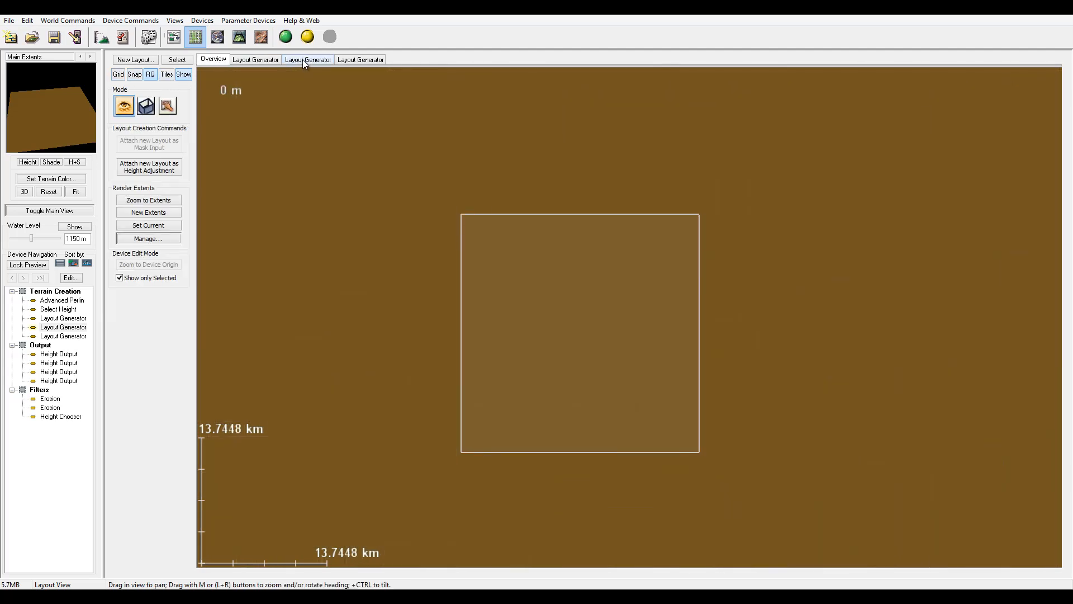
click(303, 59)
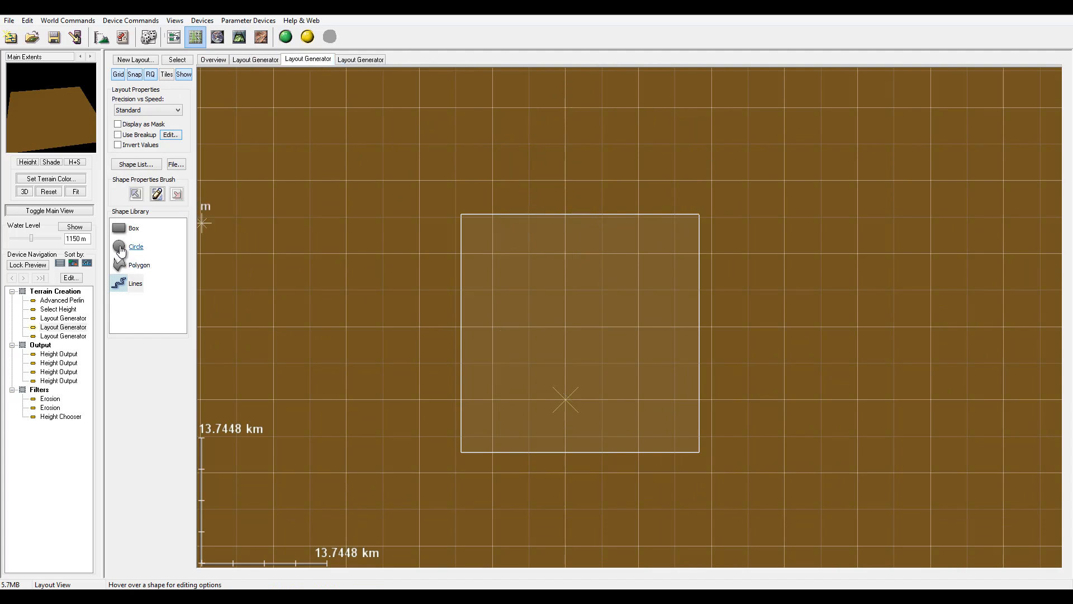
drag(119, 246, 603, 119)
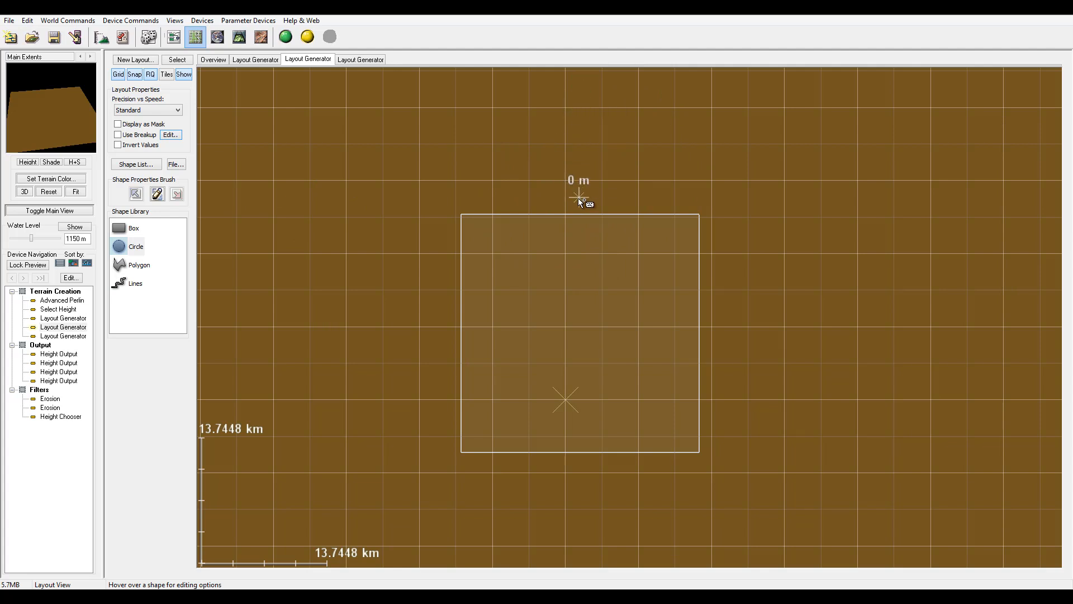
scroll(579, 199, down, 3)
drag(601, 140, 719, 173)
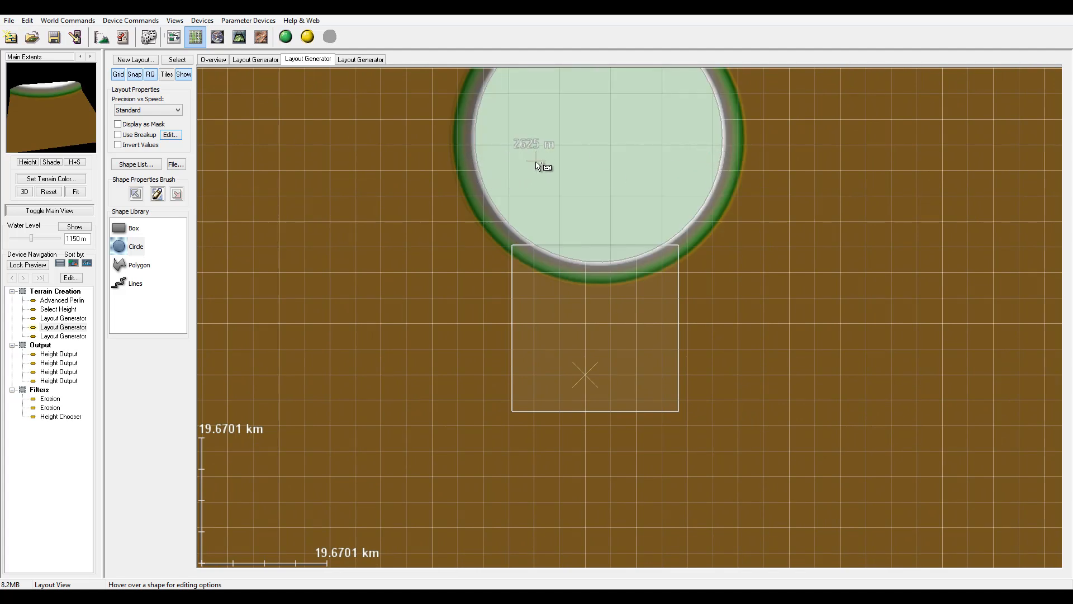
middle_drag(536, 160, 506, 269)
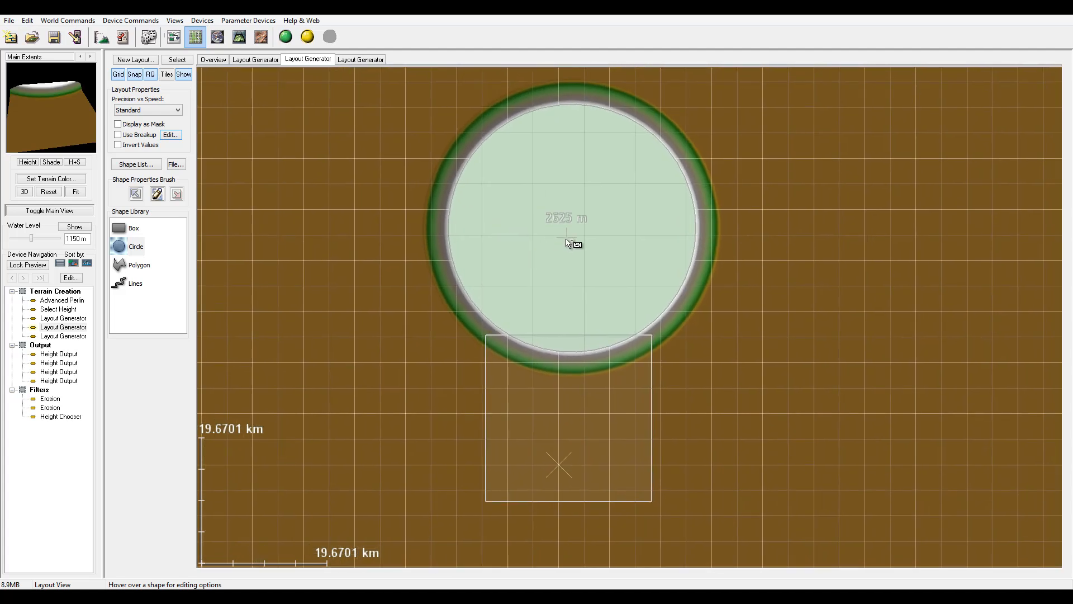
Turn on Invert Values and widen the circle's falloff ring.
click(118, 145)
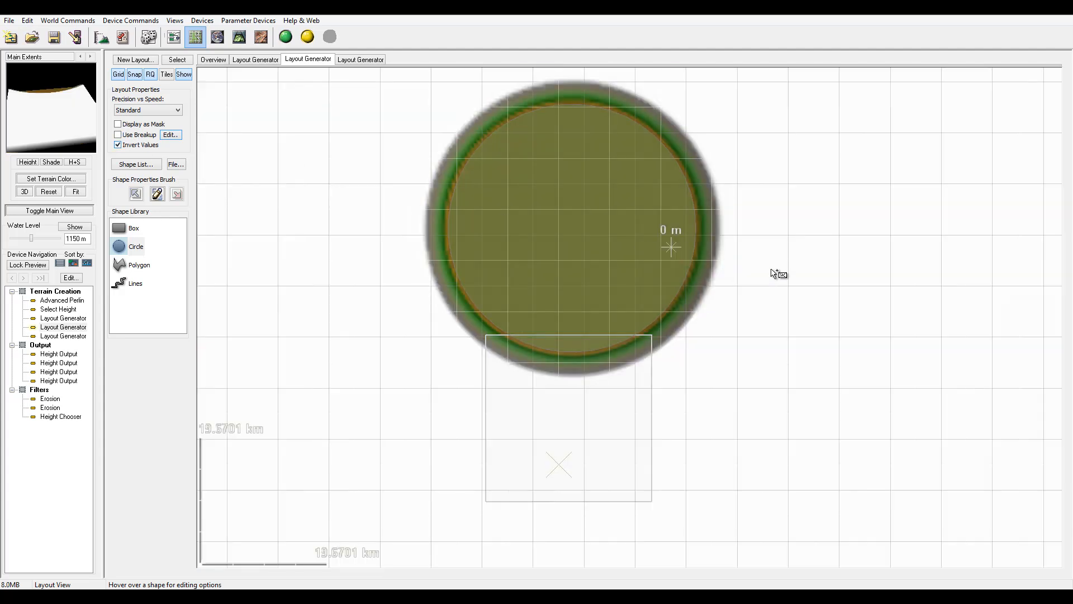
middle_drag(596, 253, 584, 274)
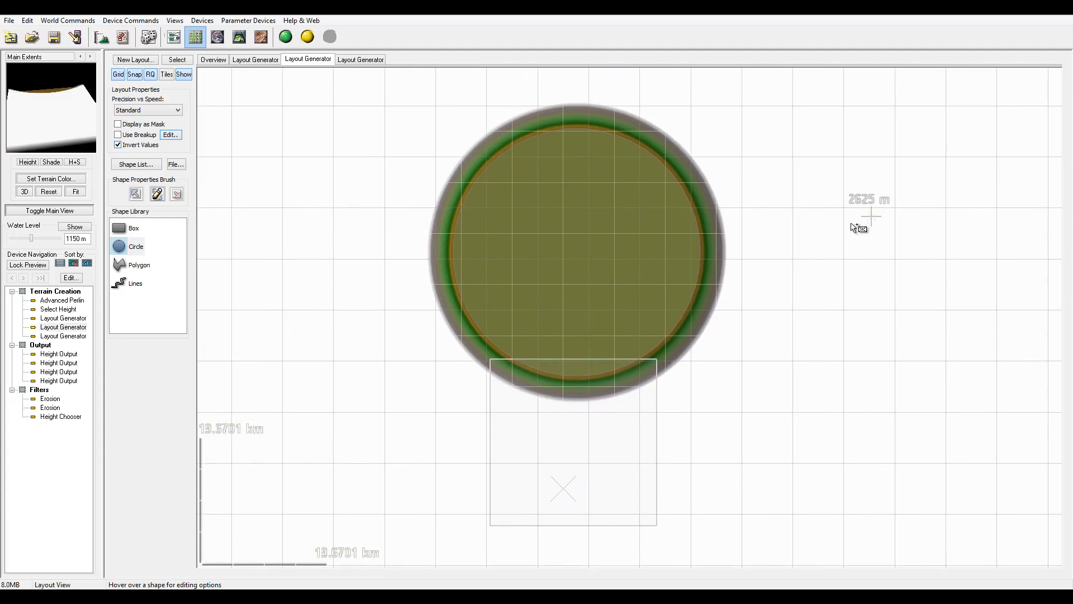
mouse_move(723, 250)
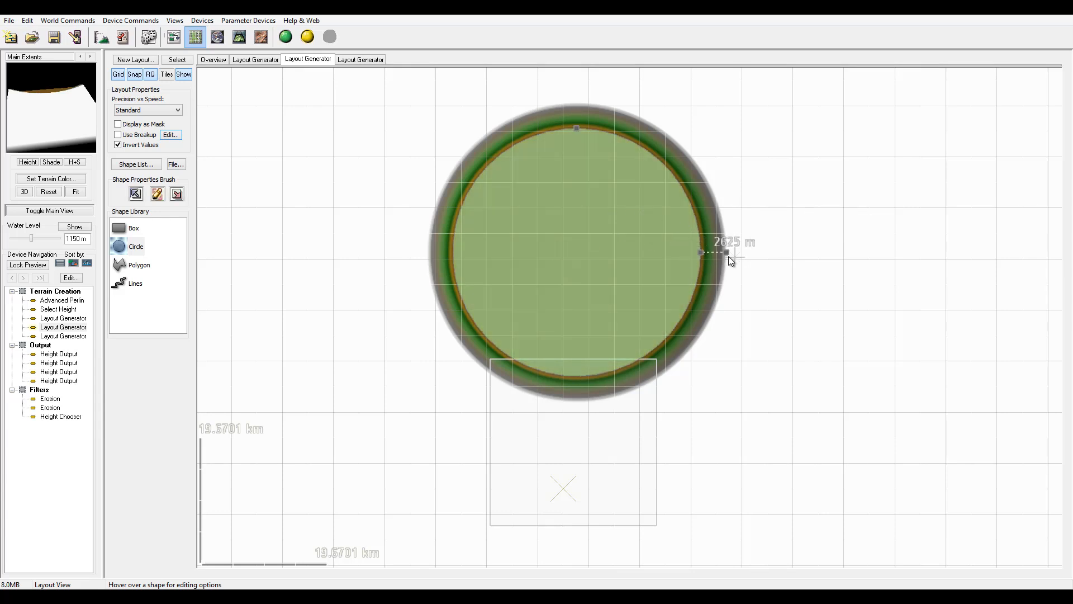
drag(725, 251, 783, 252)
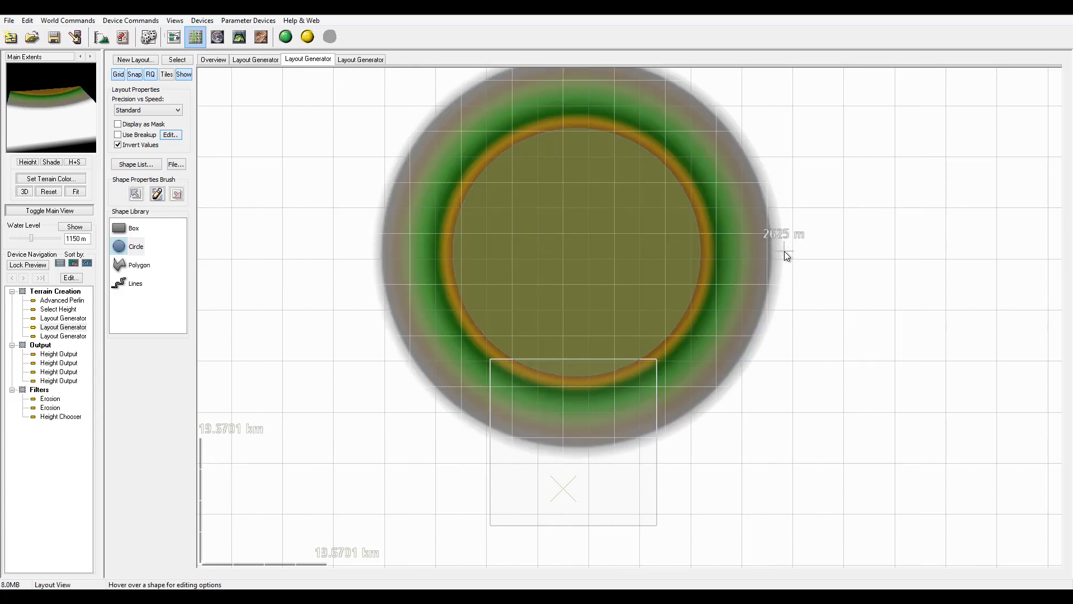
drag(783, 252, 819, 253)
drag(630, 265, 639, 224)
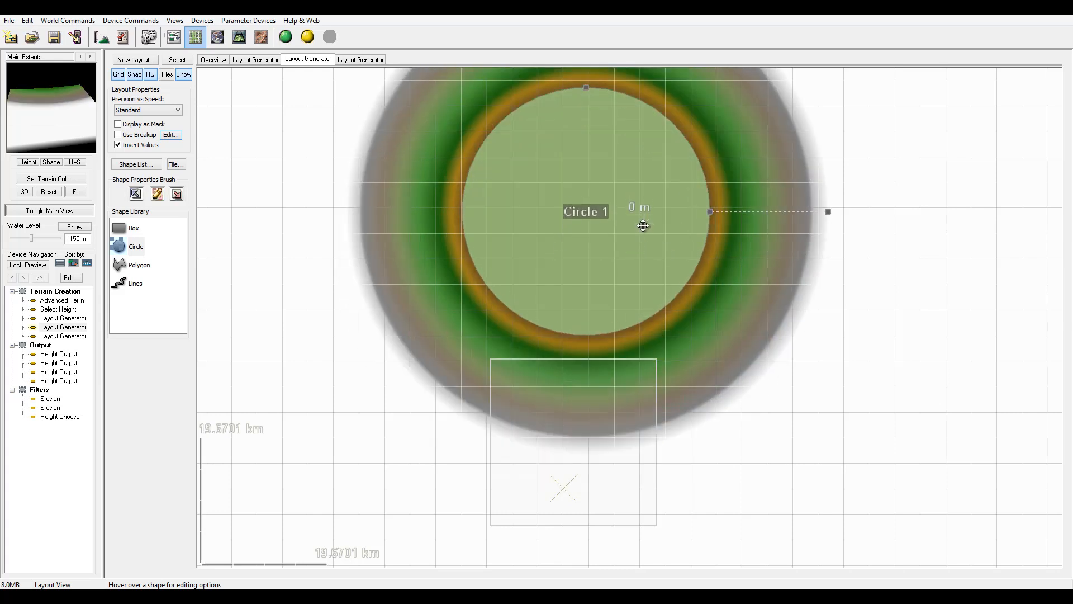
drag(828, 213, 810, 218)
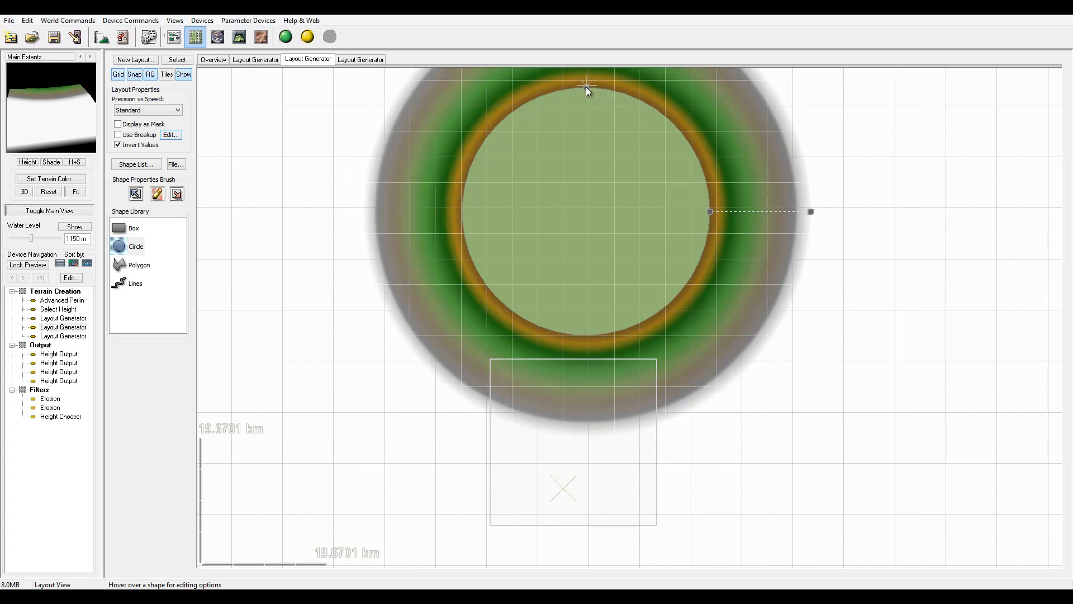
Squash the circle into a horizontal ellipse and reposition it above the extents box, trimming its falloff.
middle_drag(586, 88, 625, 192)
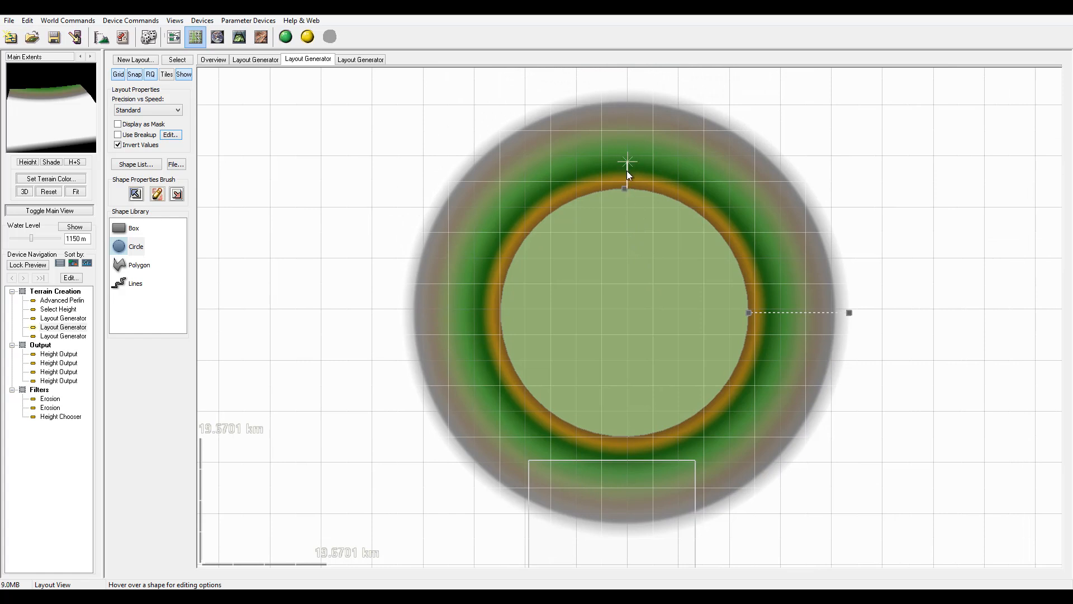
drag(625, 188, 625, 214)
drag(728, 235, 674, 154)
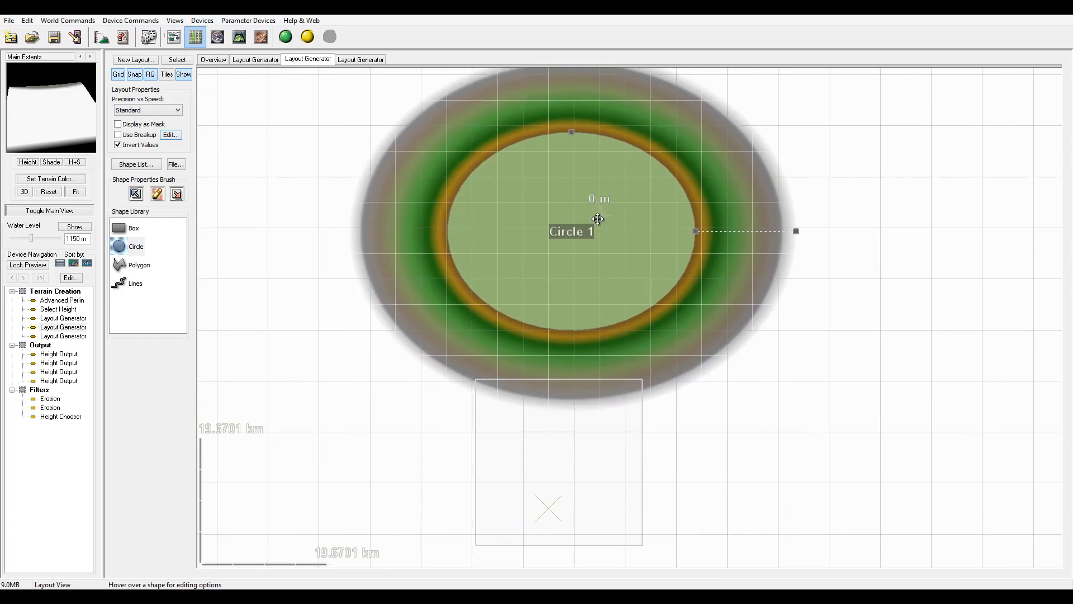
drag(599, 218, 604, 230)
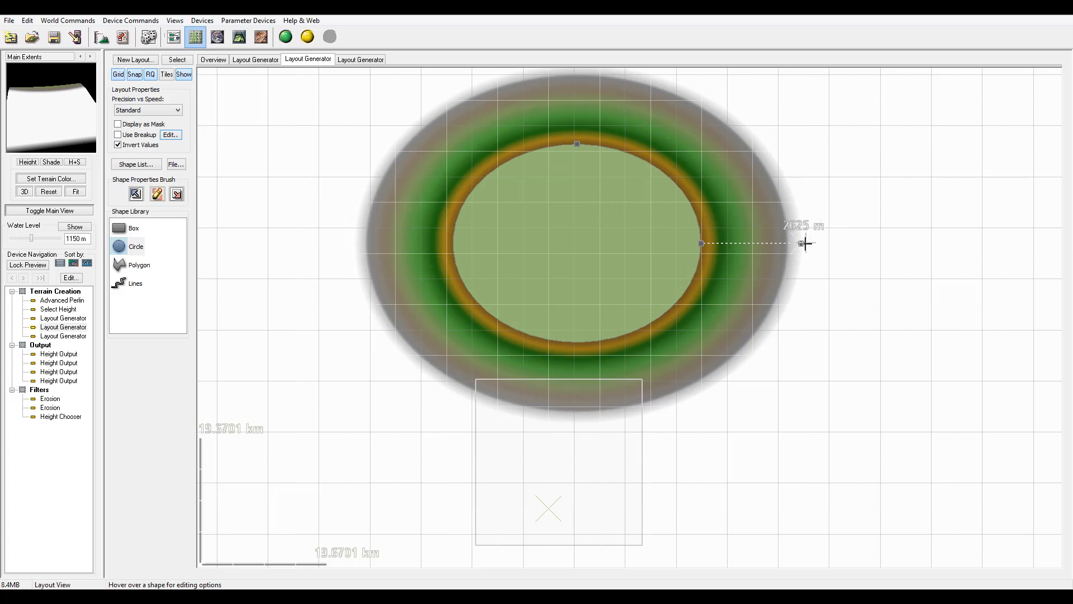
drag(802, 242, 789, 243)
drag(594, 218, 595, 223)
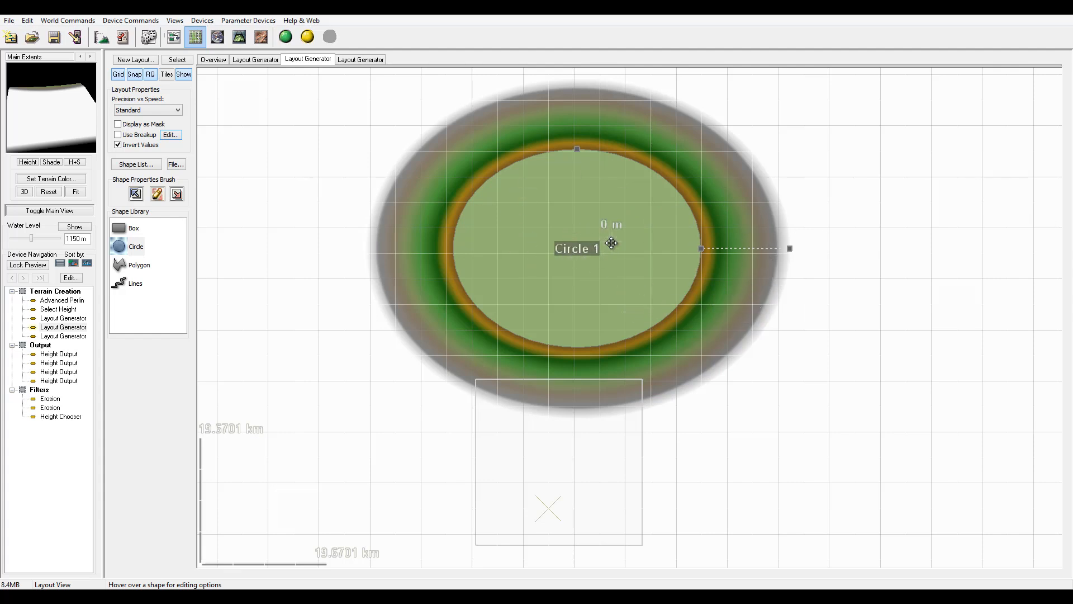
Turn Invert Values off for this layout.
click(118, 146)
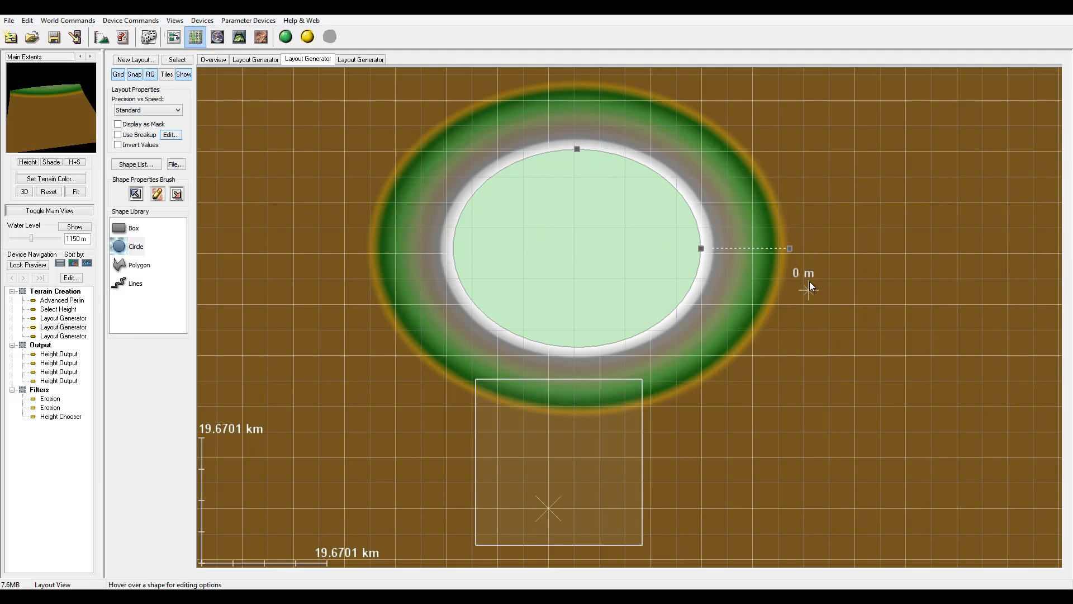
click(117, 146)
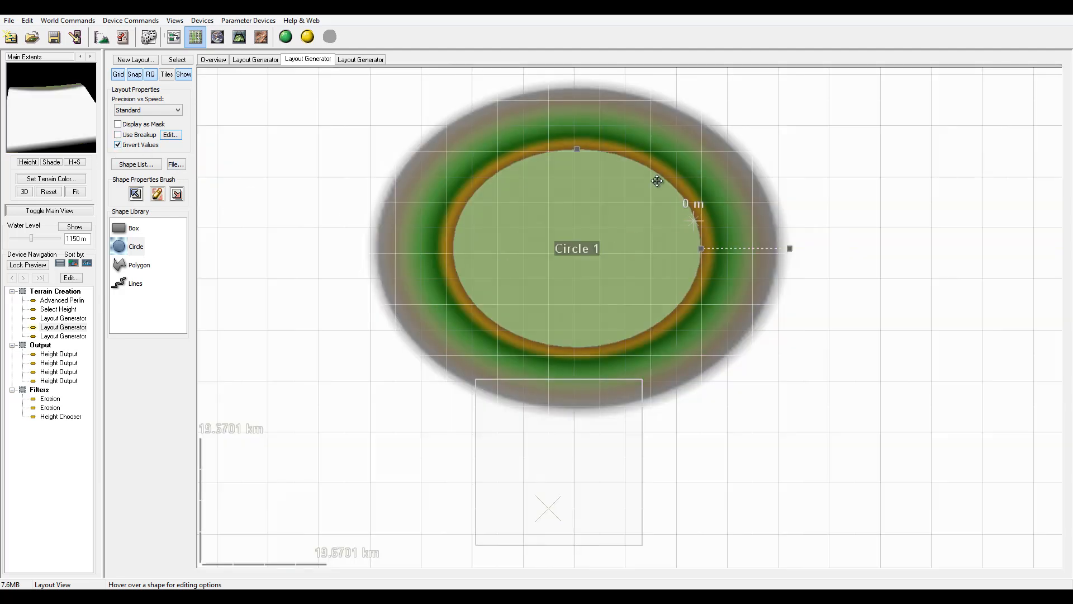
click(117, 145)
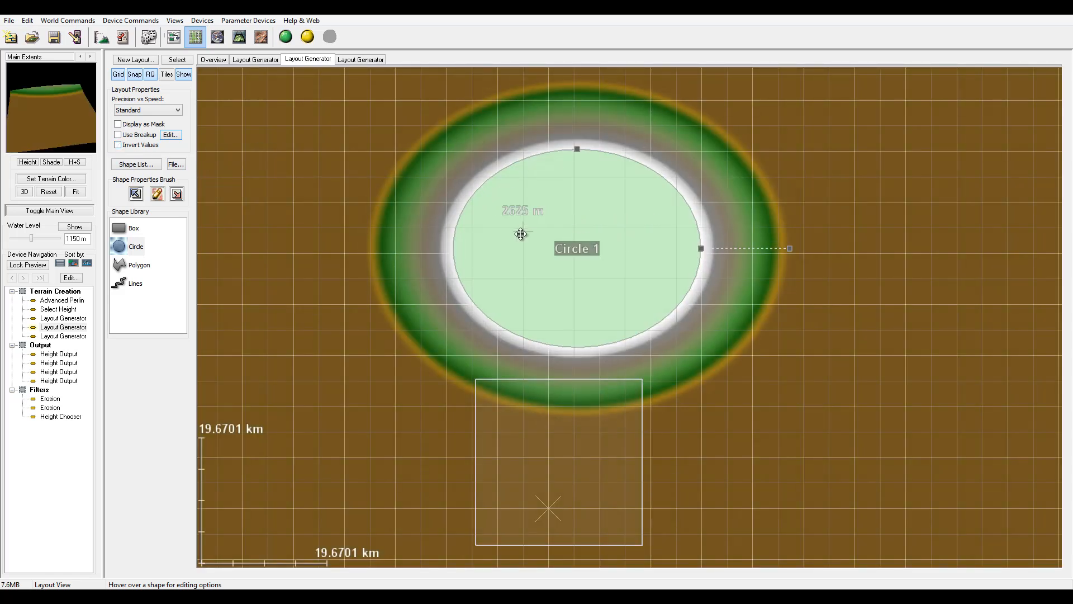
Enable Use Breakup for the layout and review its Fractal Breakup settings.
click(118, 135)
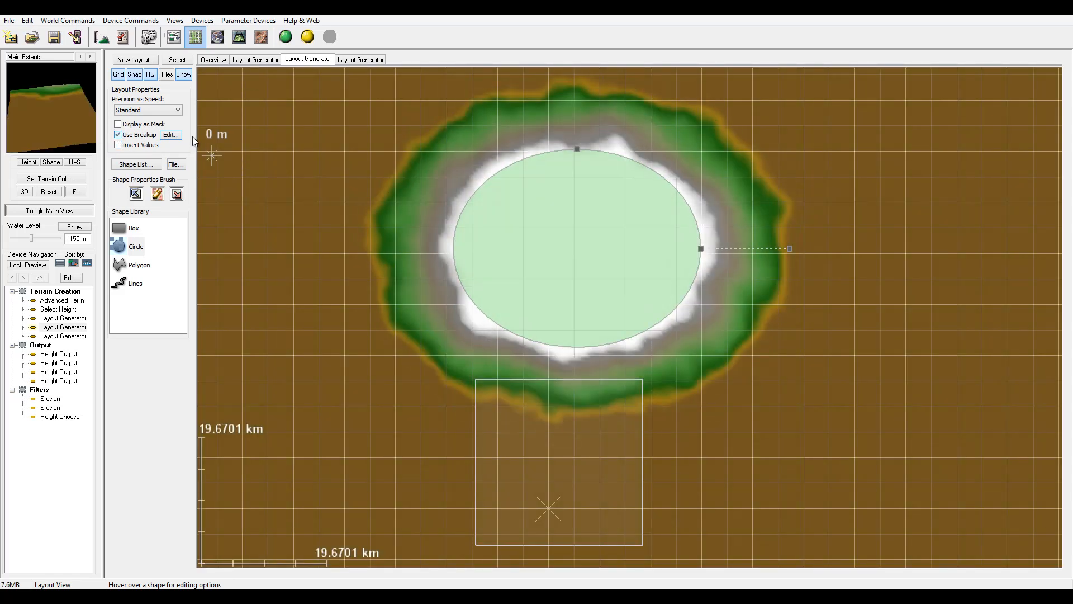
click(171, 135)
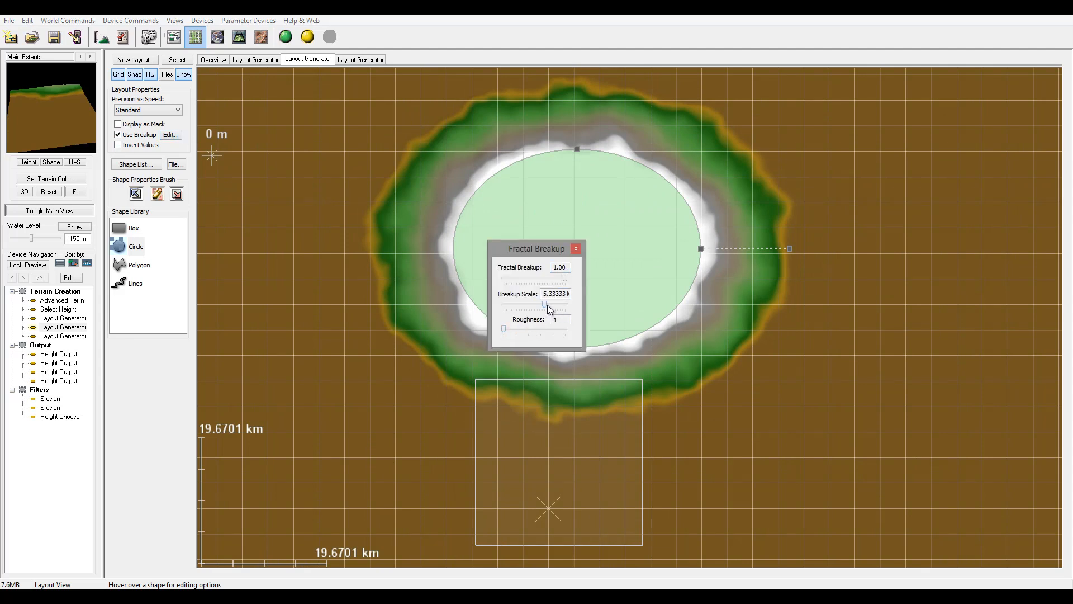
click(578, 248)
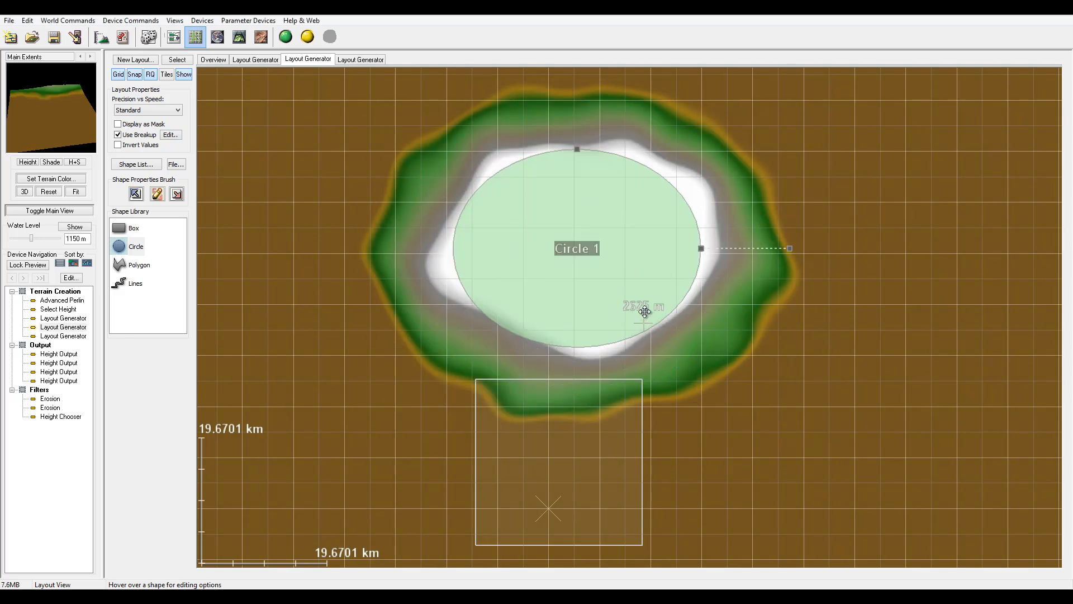
Narrow the ellipse's falloff, shift it closer to the extents box, and return to the device view.
drag(794, 249, 757, 246)
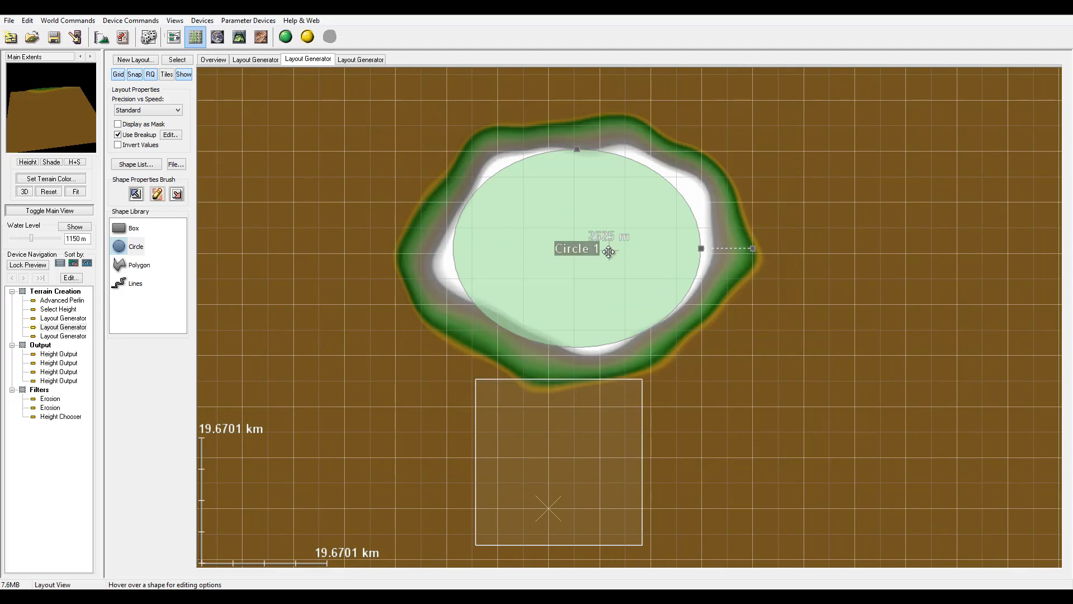
drag(607, 252, 636, 281)
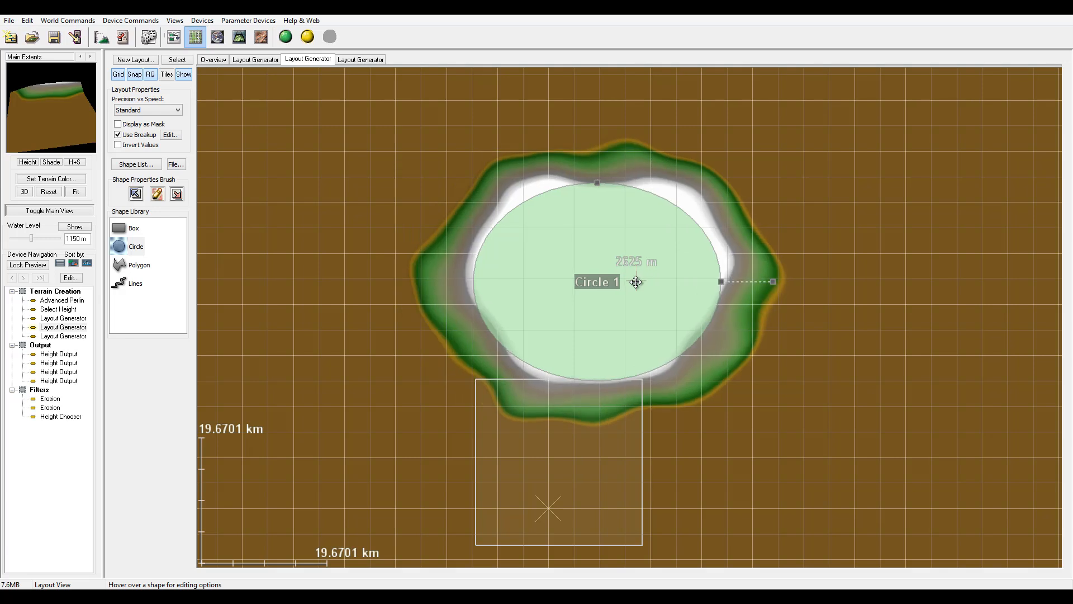
click(217, 59)
click(174, 37)
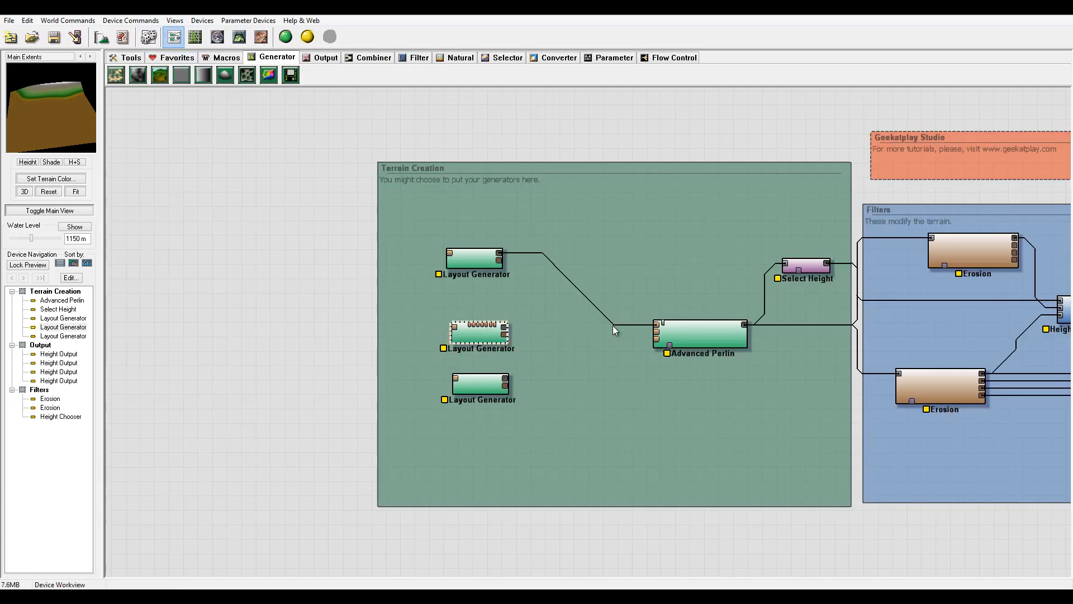
Open the third Layout Generator and draw a zigzag line running vertically through the extents box.
click(483, 391)
double_click(483, 390)
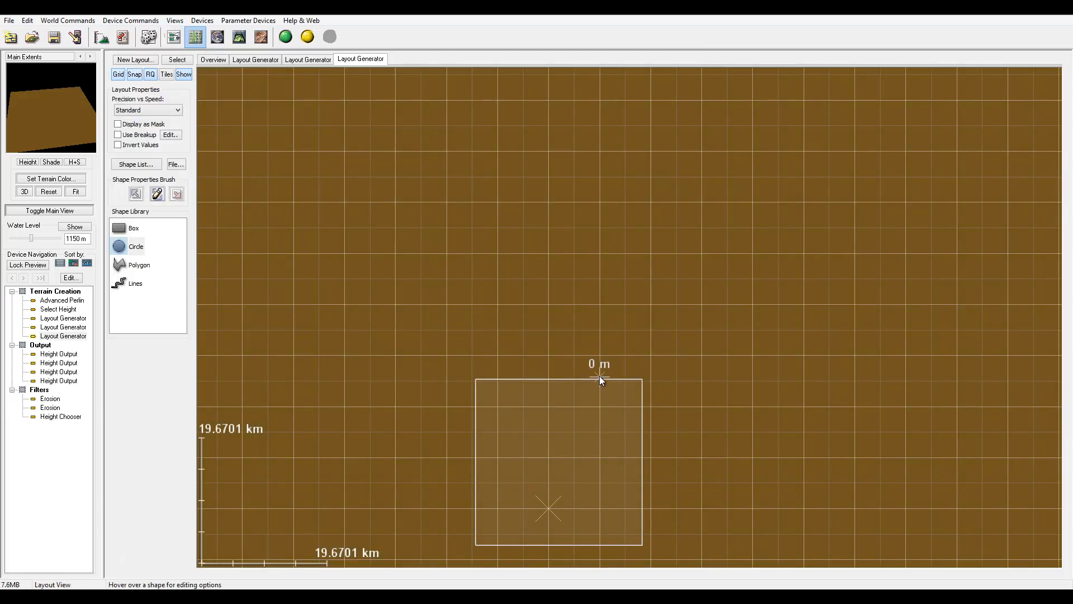
drag(604, 368, 642, 180)
scroll(620, 239, up, 2)
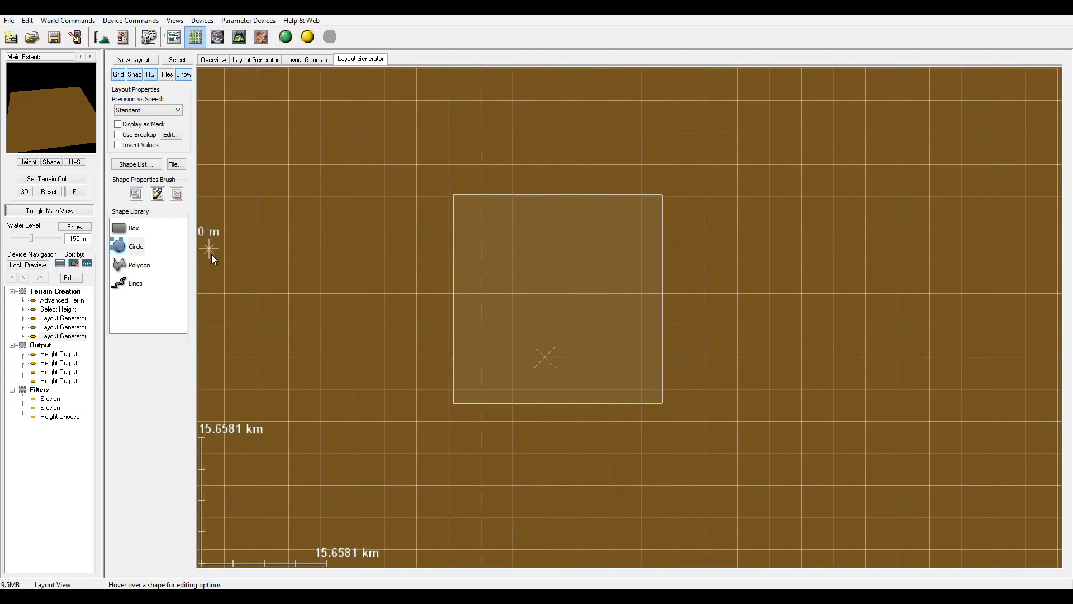
click(147, 286)
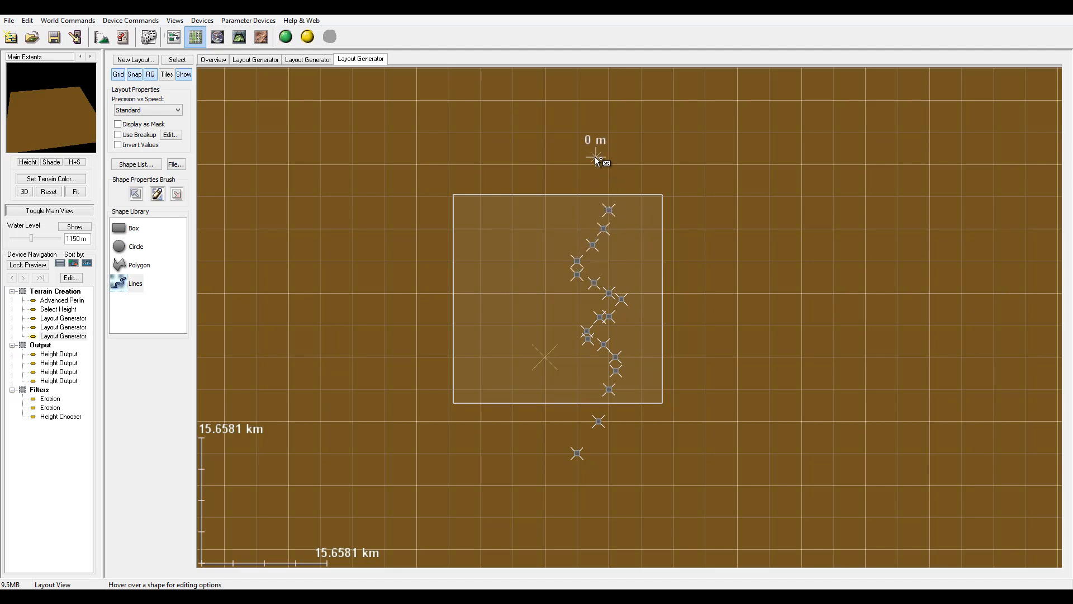
click(589, 108)
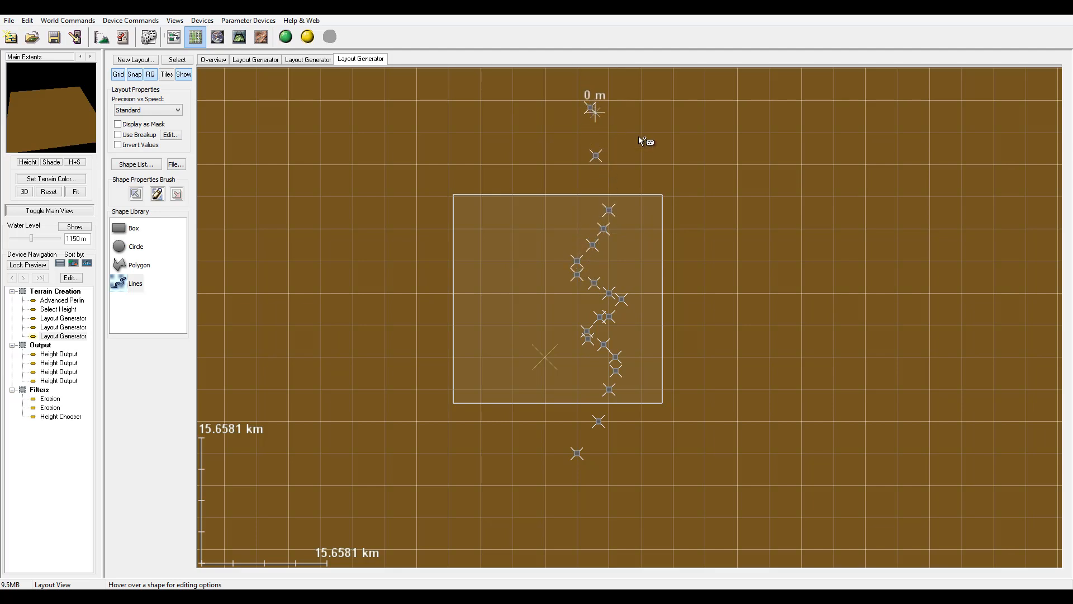
right_click(707, 222)
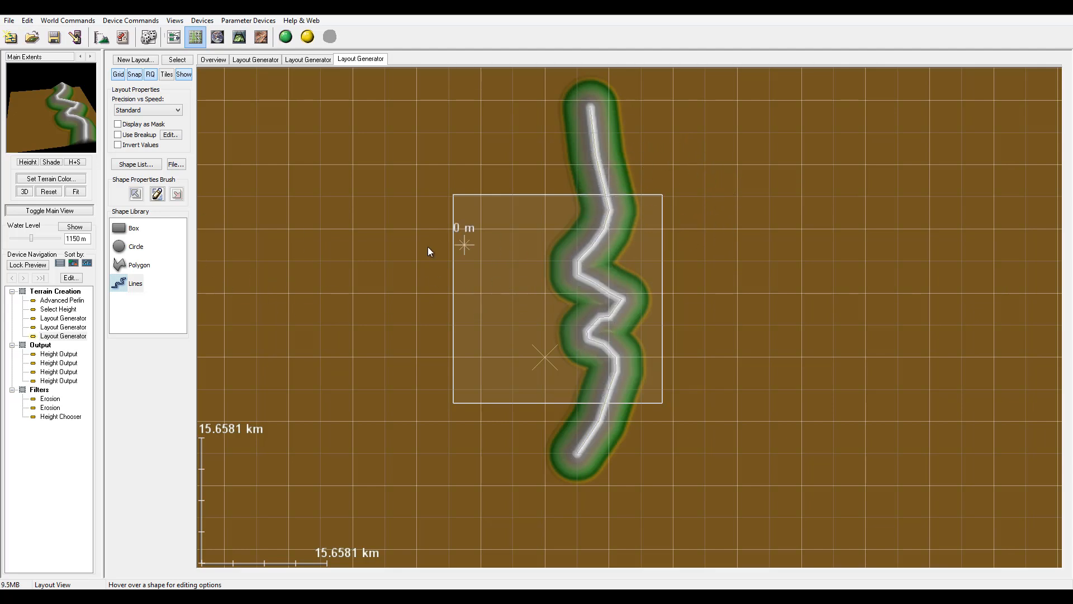
Draw two more branching lines, one splitting off to the upper left and one to the upper right of the first line.
click(118, 284)
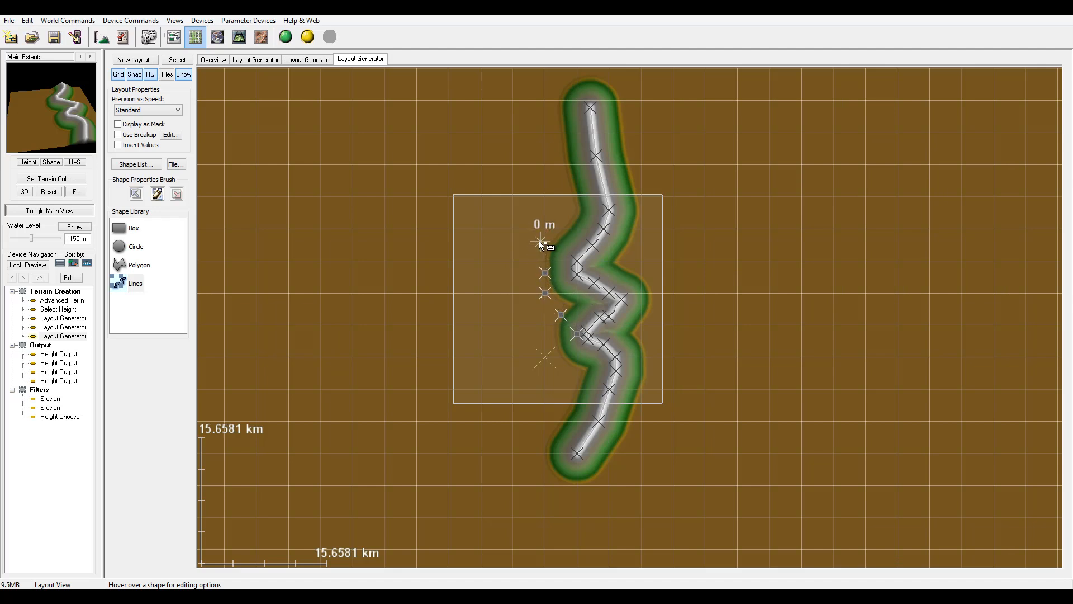
right_click(505, 125)
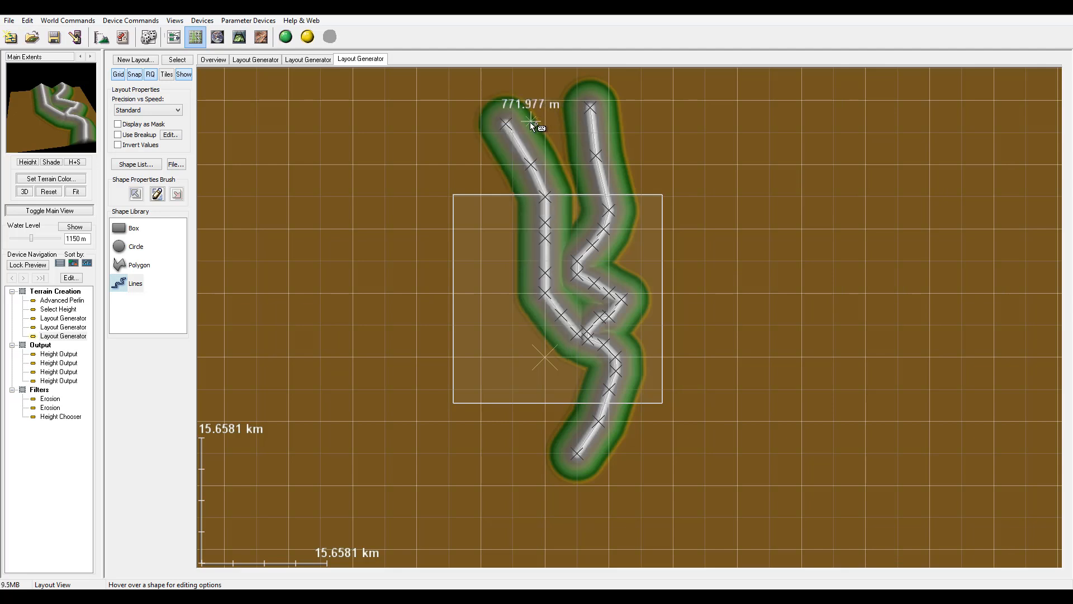
click(124, 284)
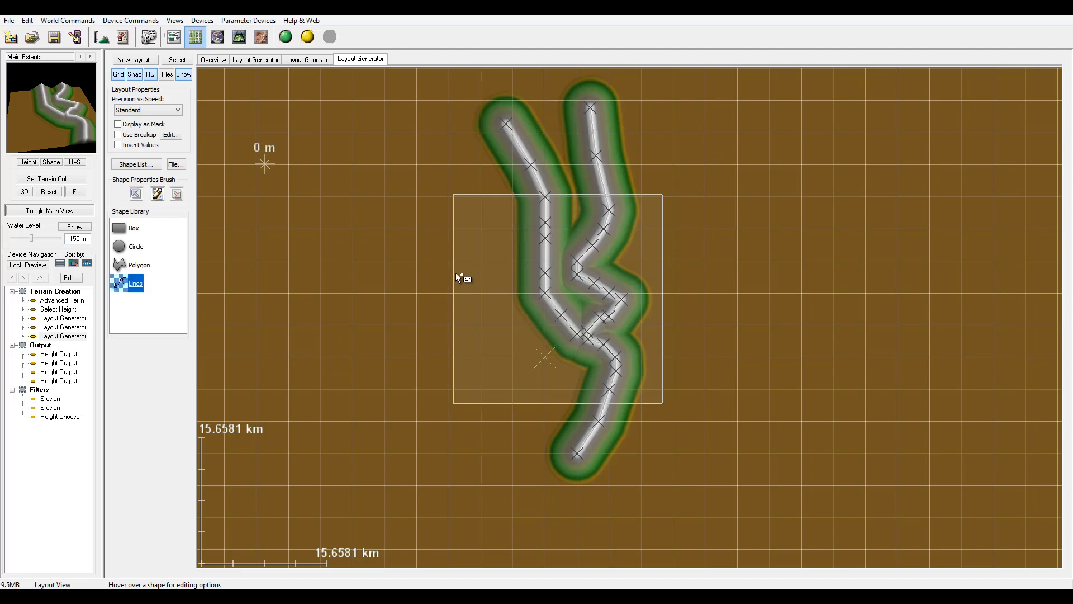
click(629, 293)
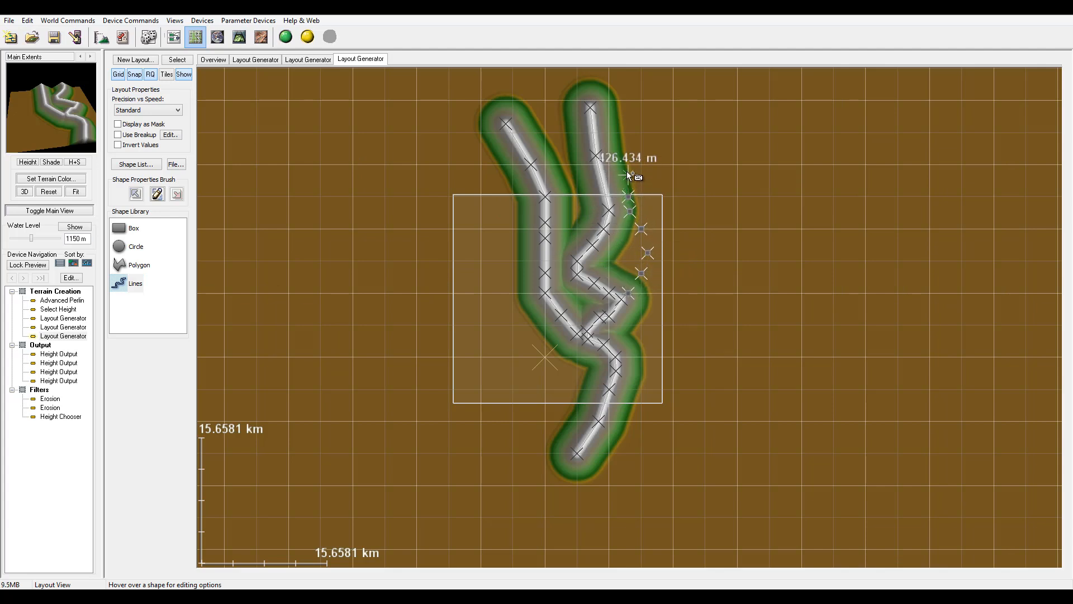
right_click(640, 139)
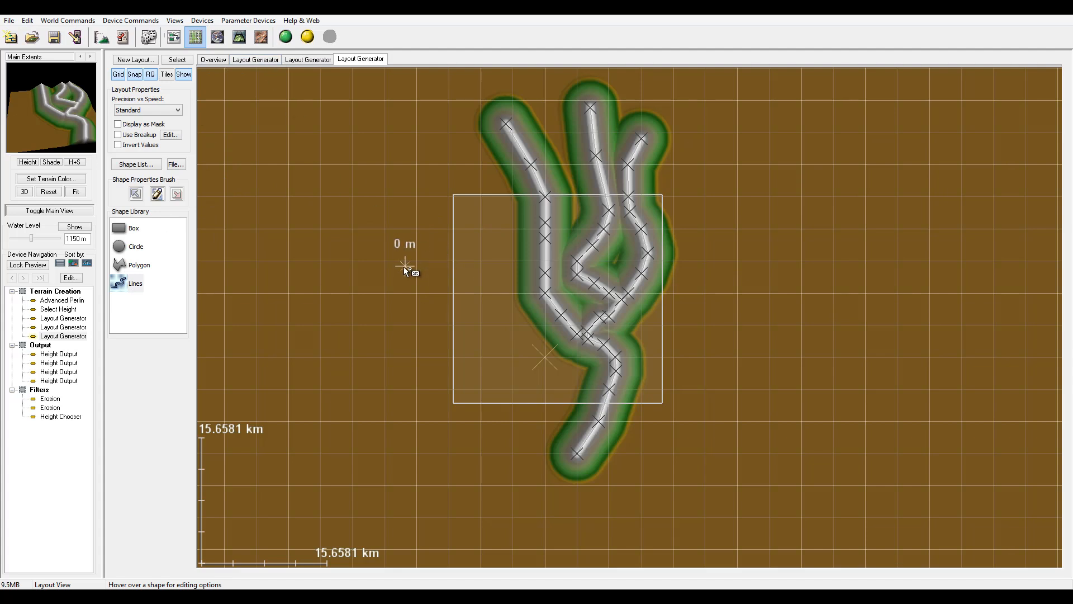
Give the first line the second falloff profile curve and a 2.42324 km falloff distance, and apply curve smoothing to it.
click(584, 253)
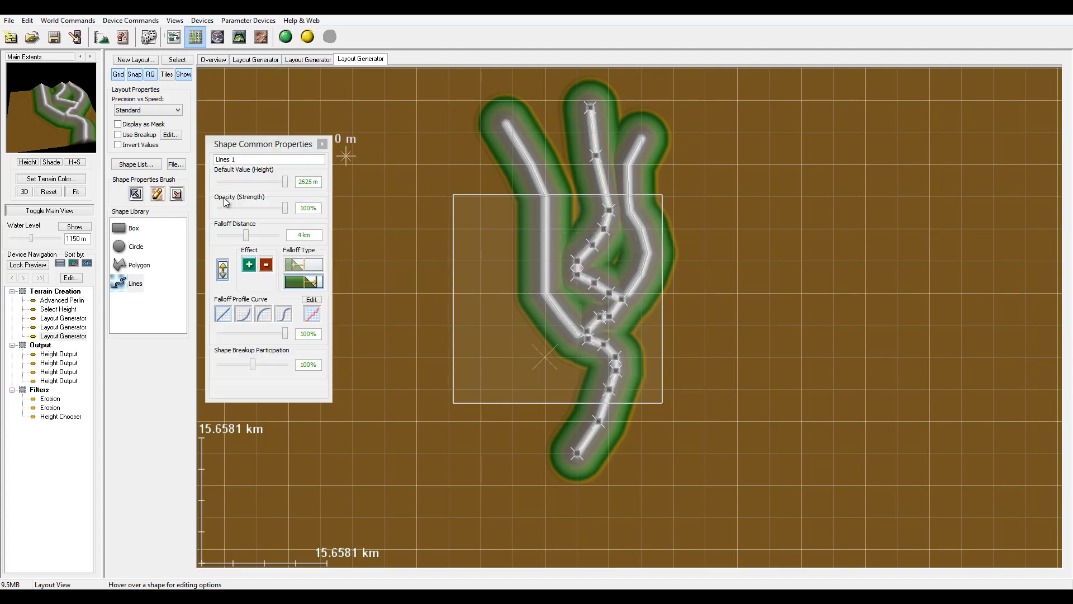
click(243, 317)
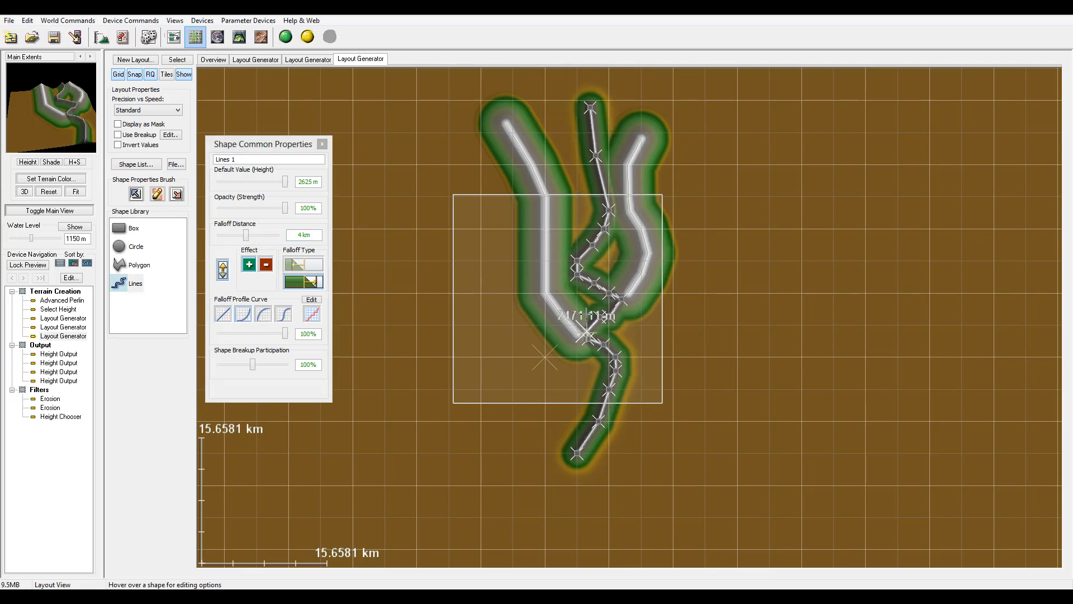
click(603, 317)
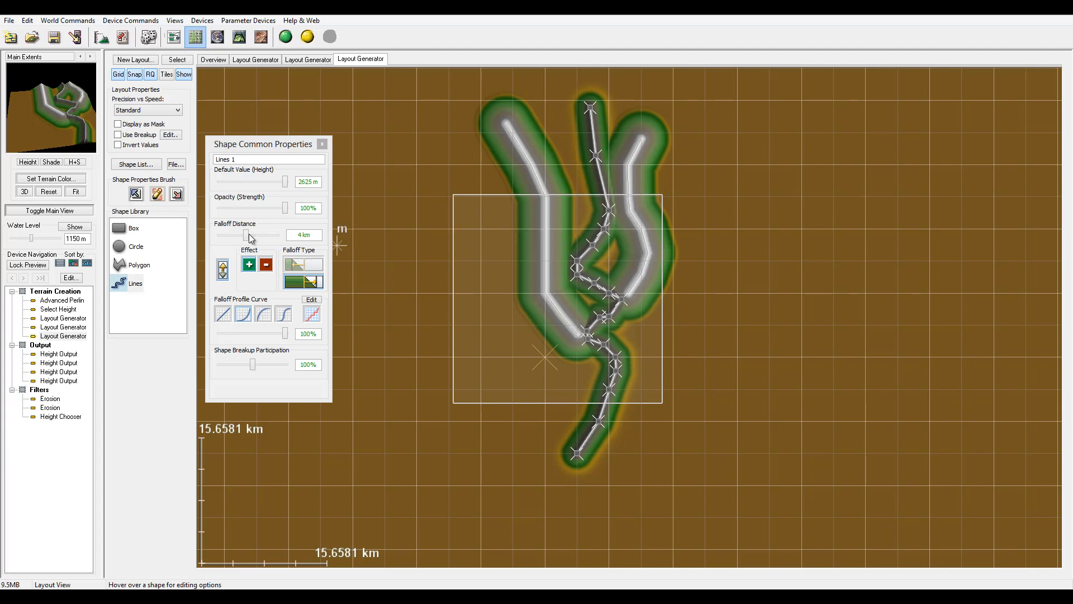
drag(246, 235, 242, 238)
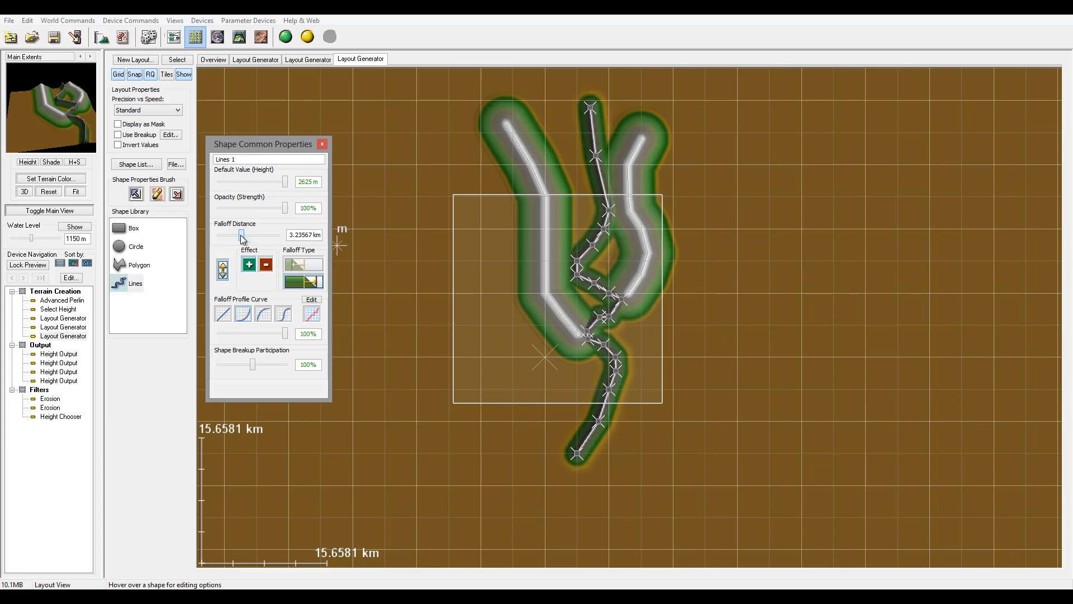
click(322, 144)
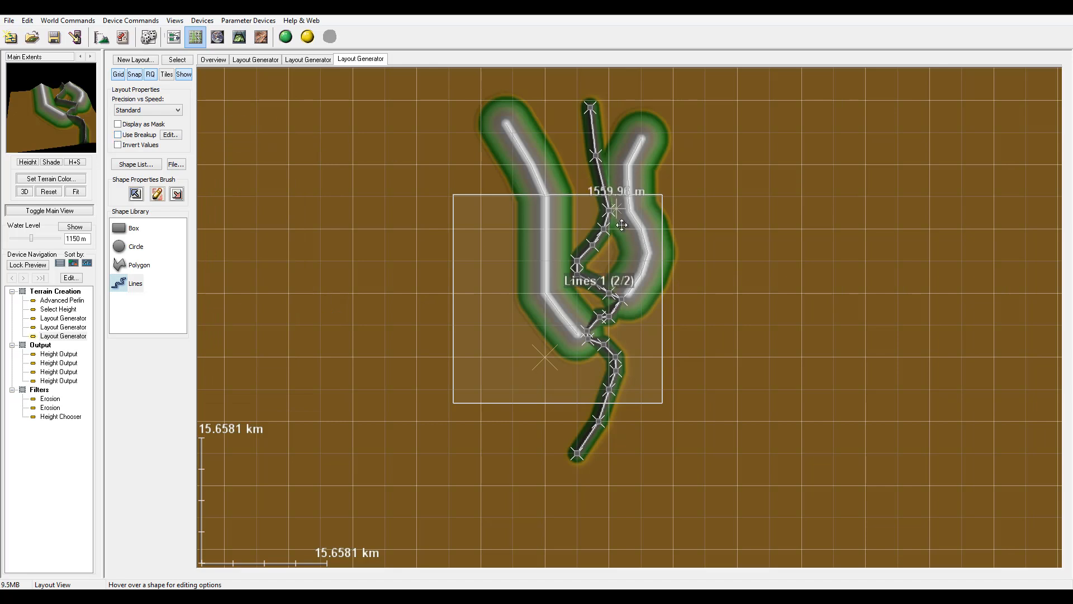
right_click(597, 239)
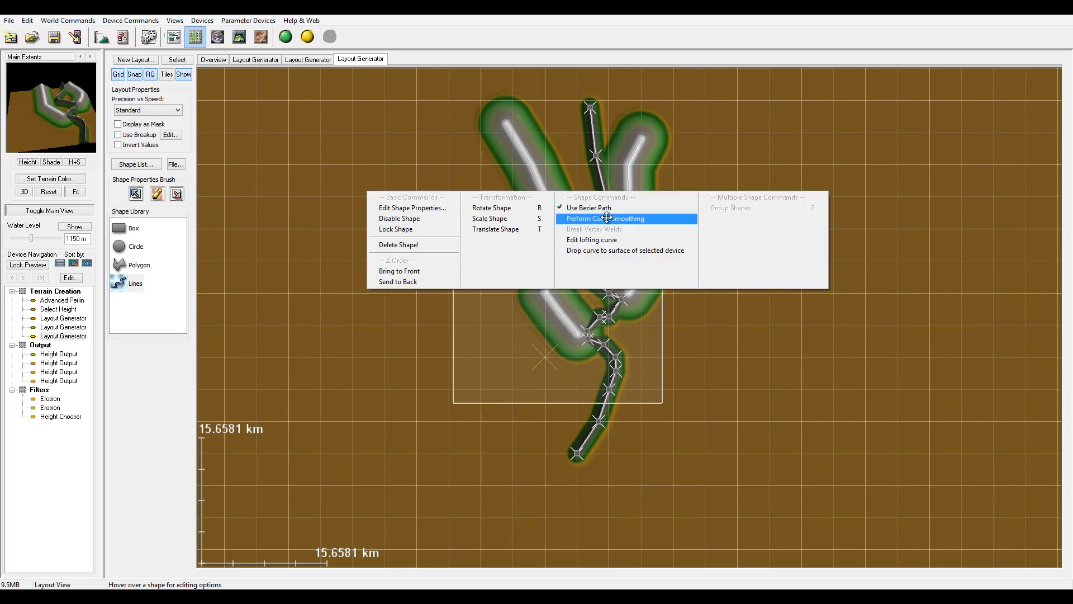
click(605, 219)
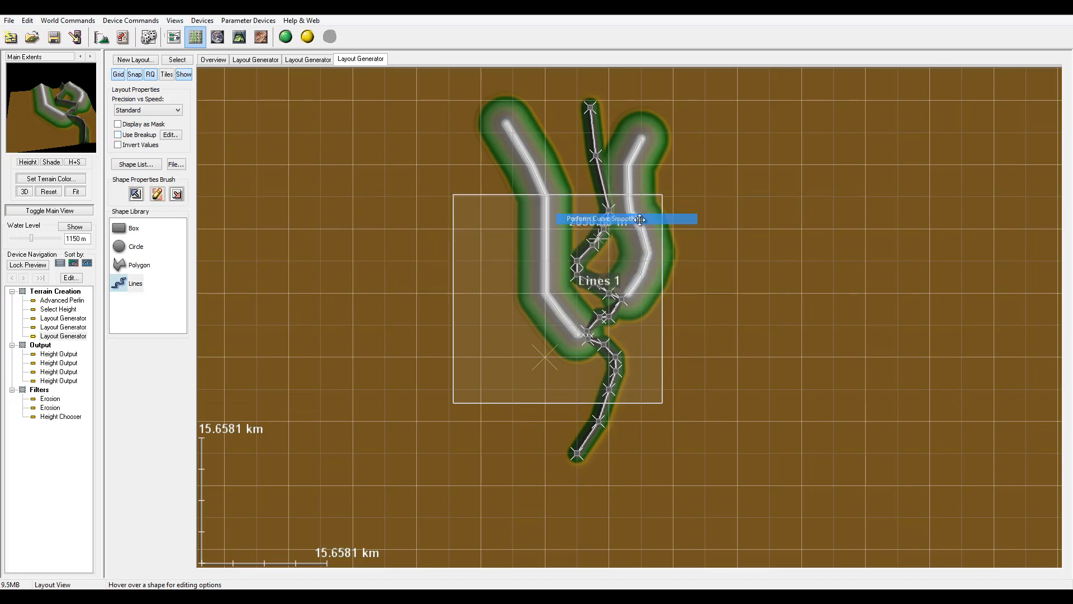
Enable Use Breakup for this layout and open its Fractal Breakup settings.
click(171, 136)
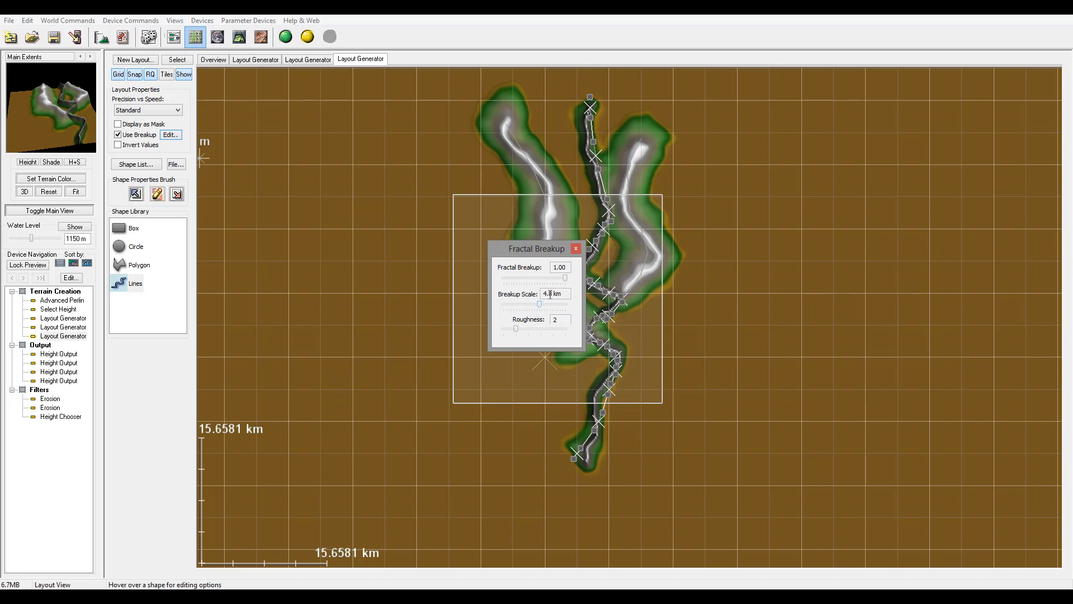
click(577, 247)
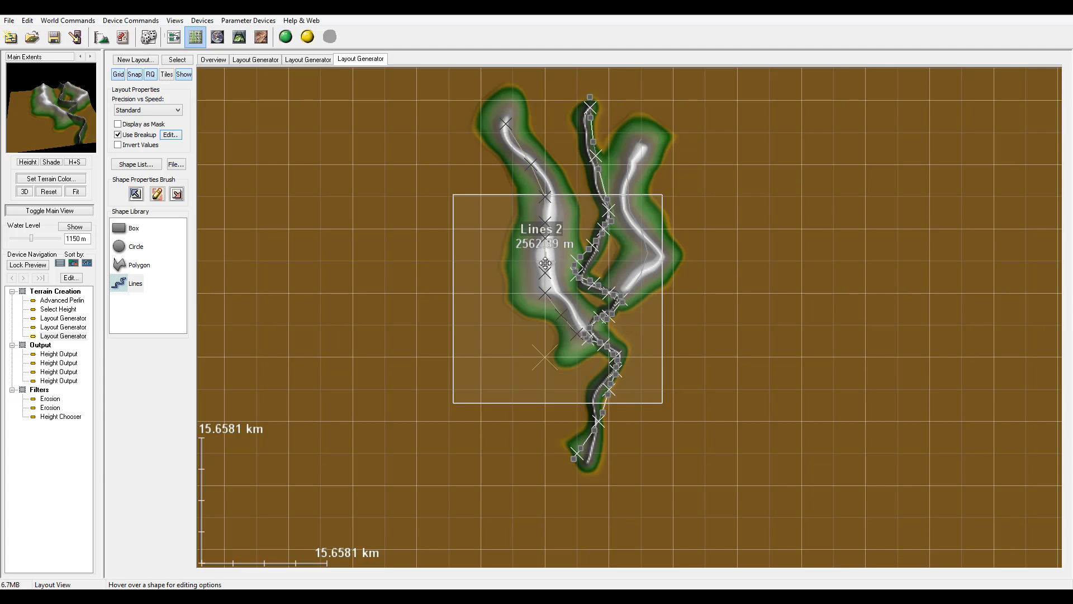
Give the second line the second falloff profile curve and a 2.42324 km falloff distance, and apply curve smoothing to it.
double_click(545, 263)
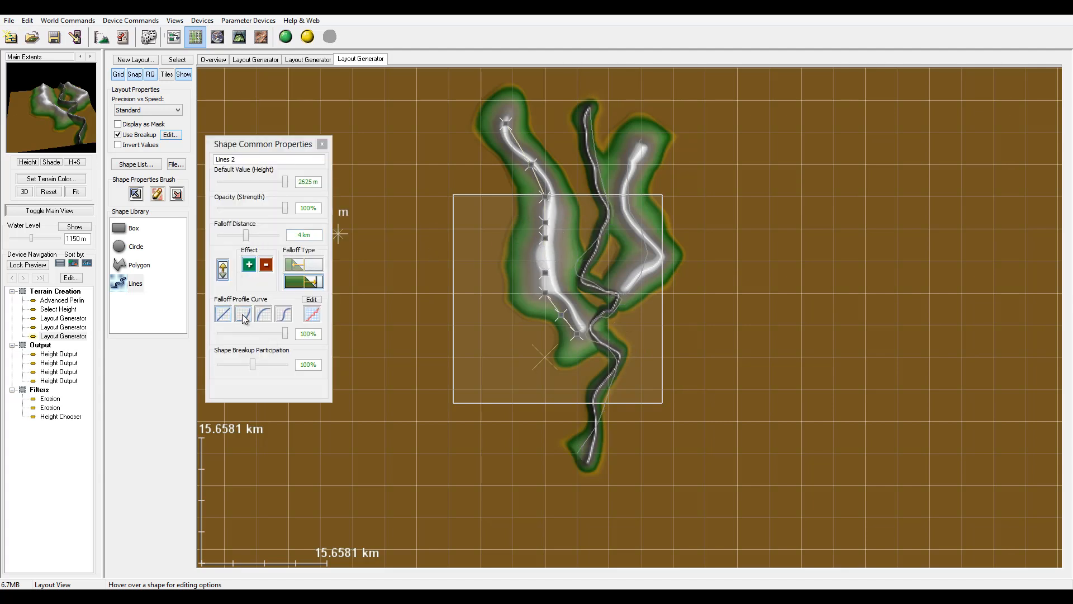
click(242, 314)
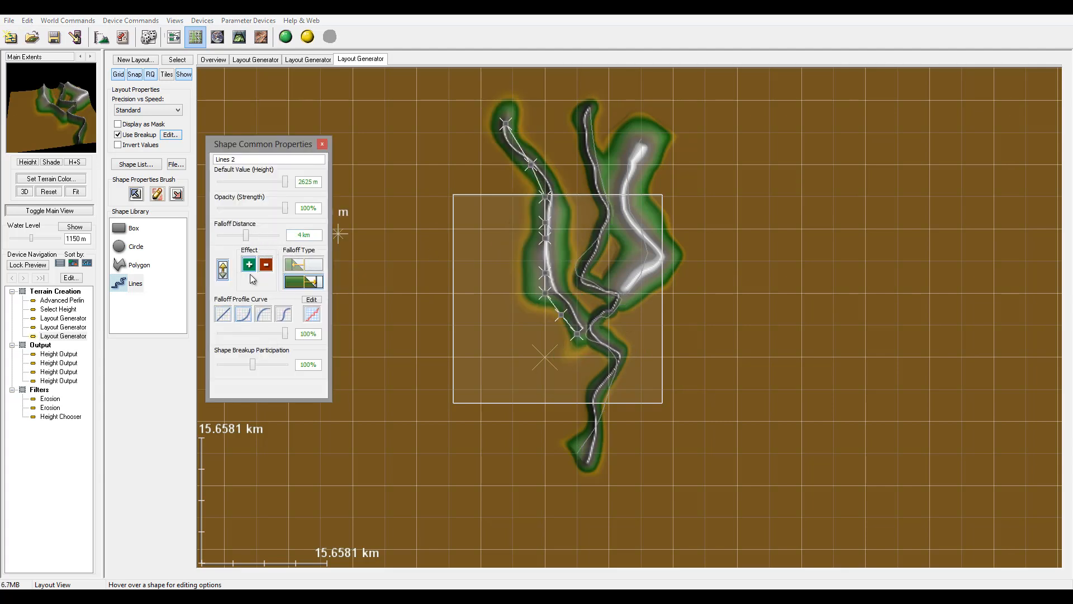
drag(250, 239, 244, 238)
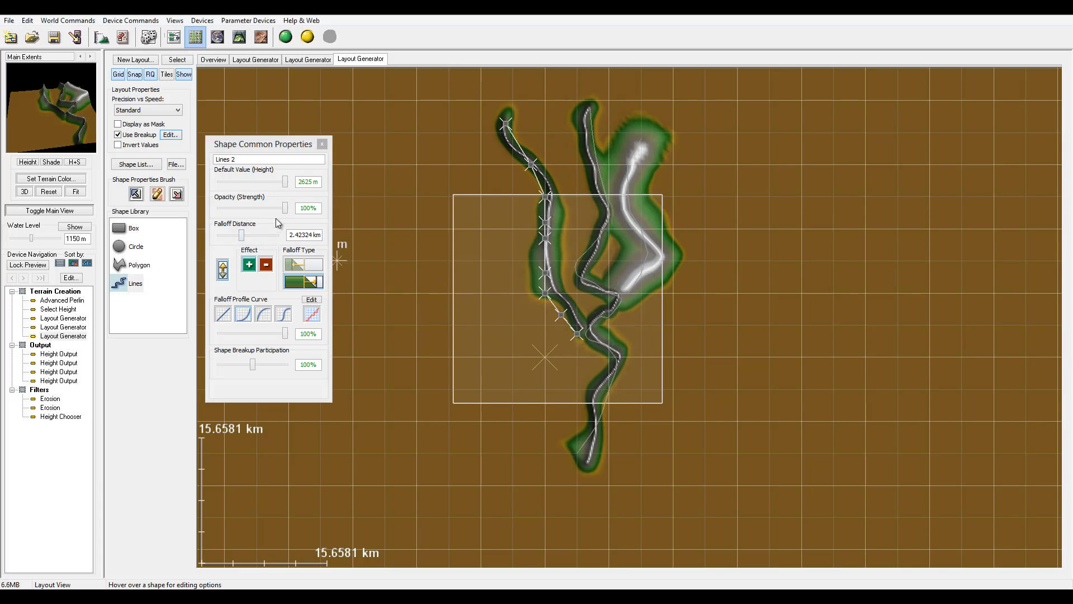
click(323, 144)
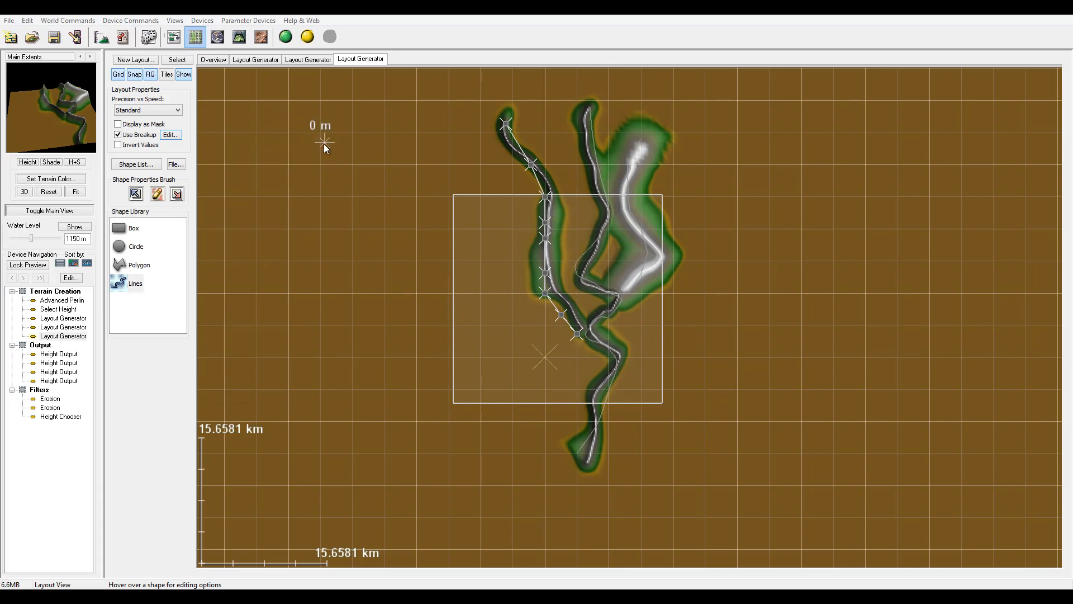
right_click(550, 265)
click(550, 265)
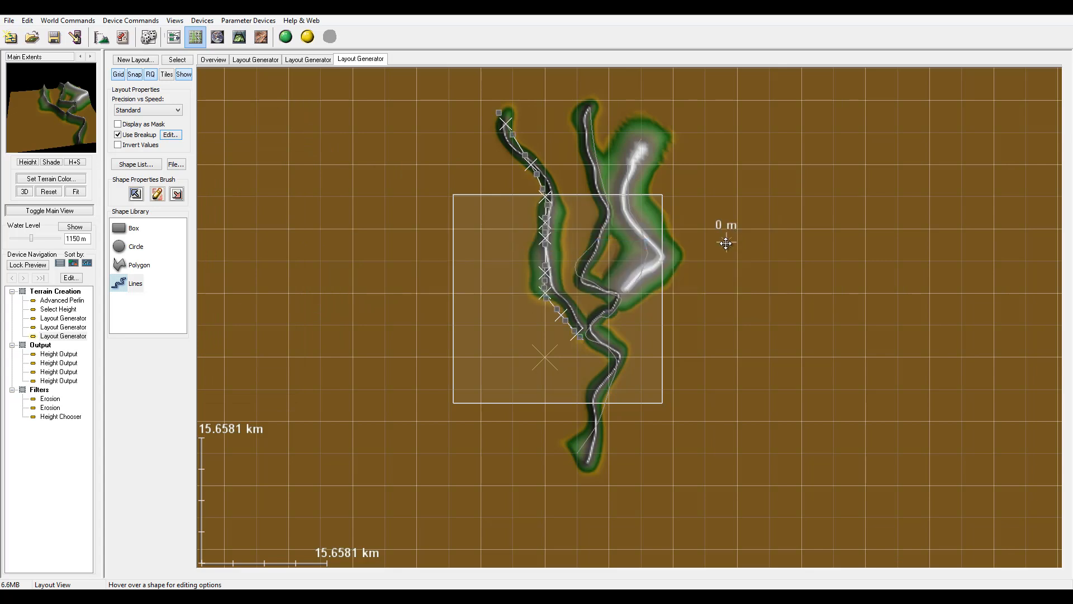
Give the third line the second falloff profile curve and a 2.42324 km falloff distance, and apply curve smoothing to it.
click(636, 229)
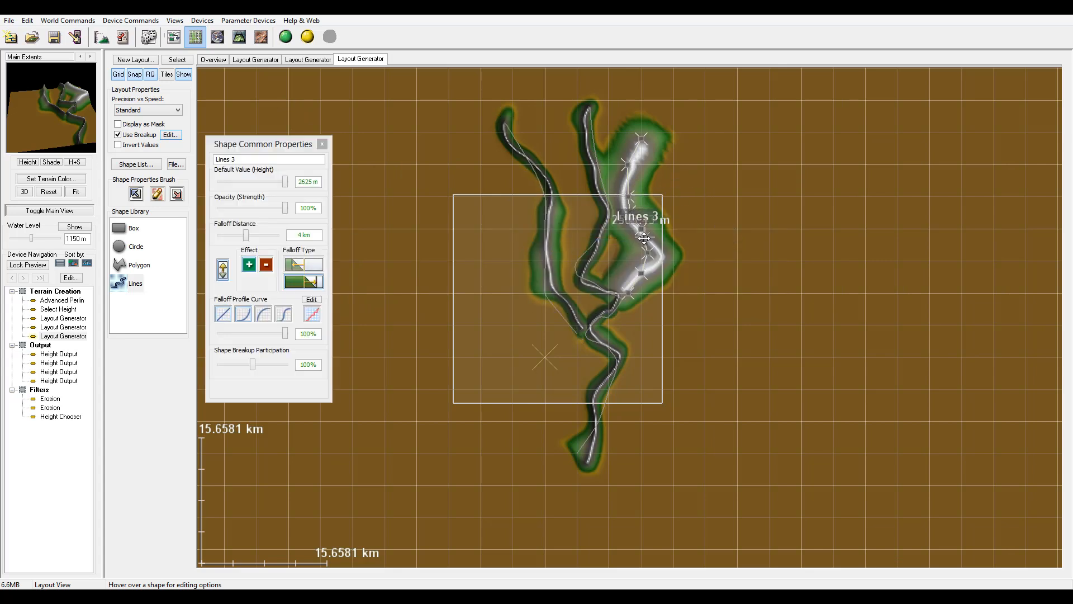
click(242, 314)
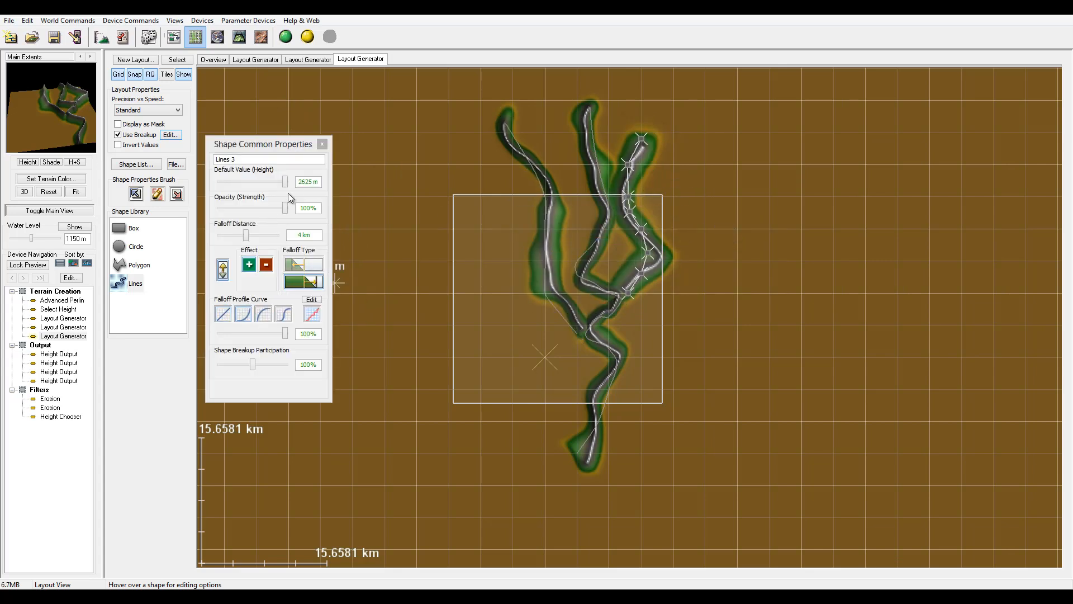
drag(246, 235, 244, 244)
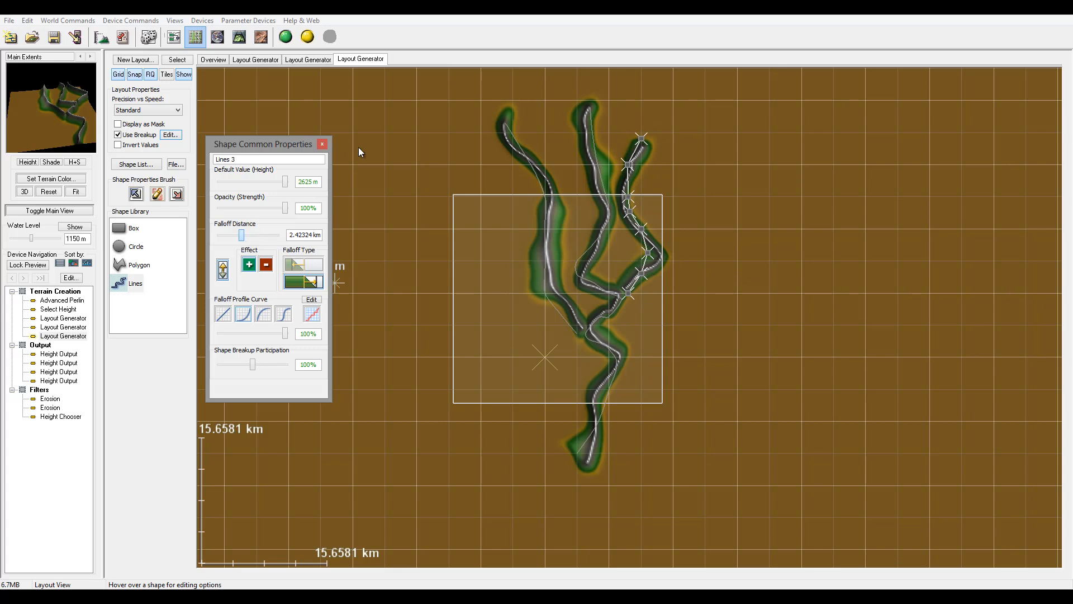
click(322, 144)
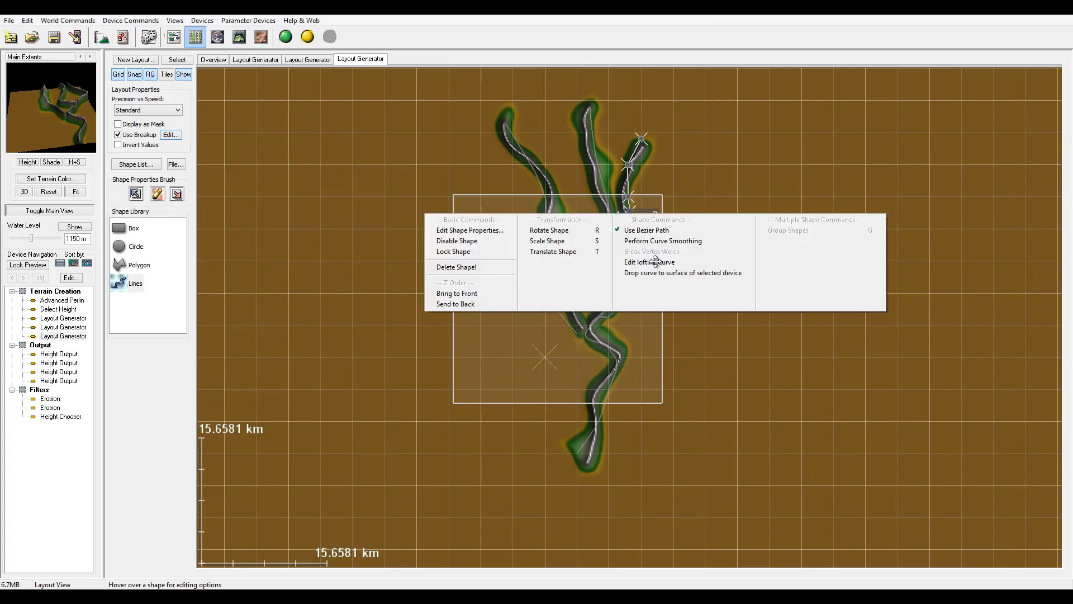
right_click(651, 241)
click(651, 240)
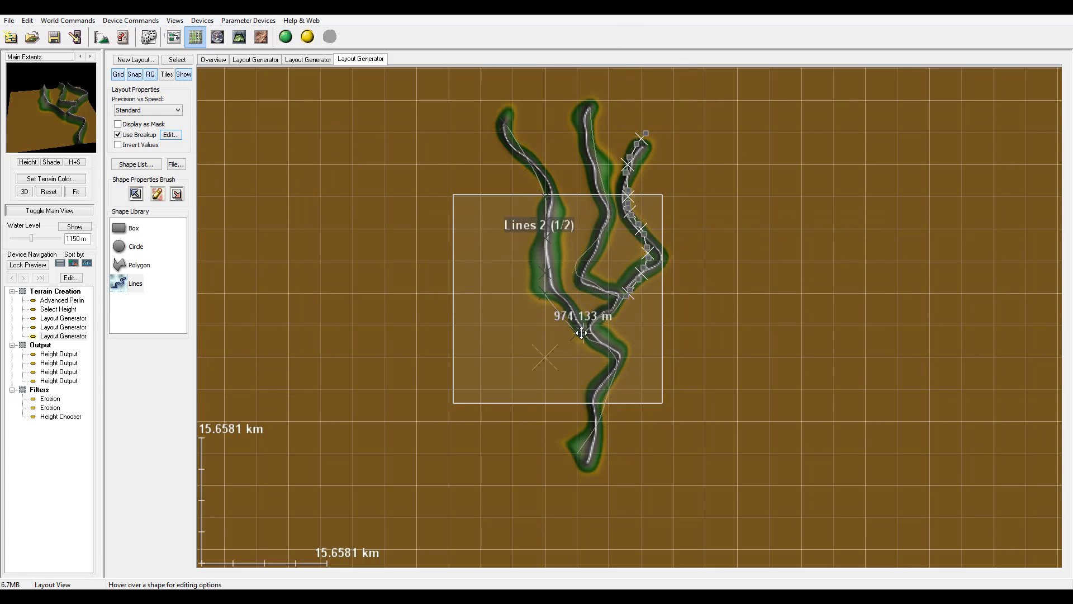
Move the branch lines' end points so they join the main line.
scroll(576, 330, up, 5)
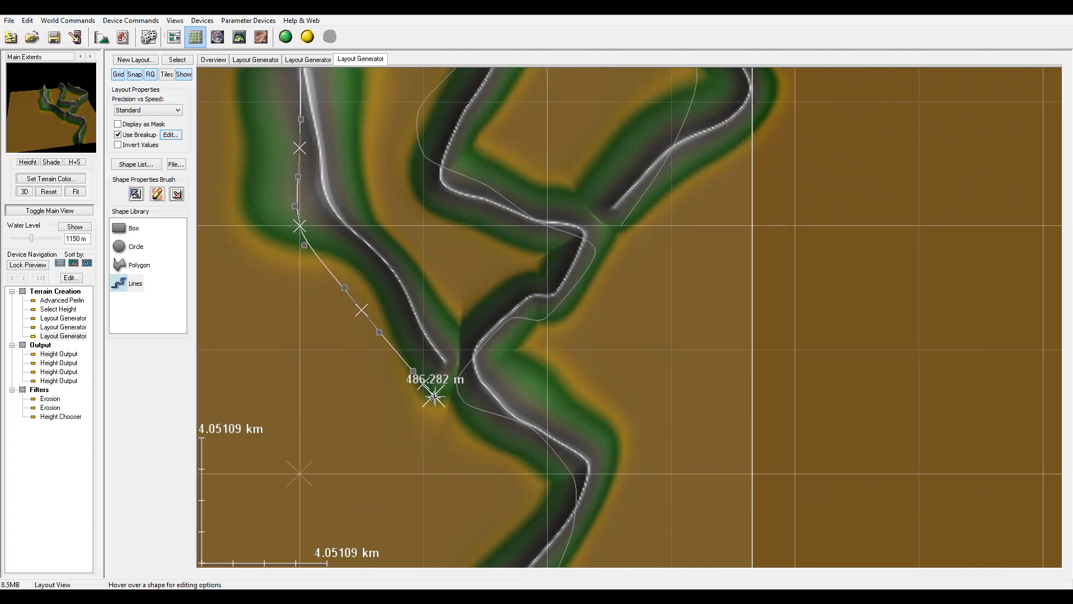
mouse_move(423, 383)
mouse_down()
mouse_move(474, 384)
mouse_move(461, 389)
mouse_move(465, 402)
mouse_up()
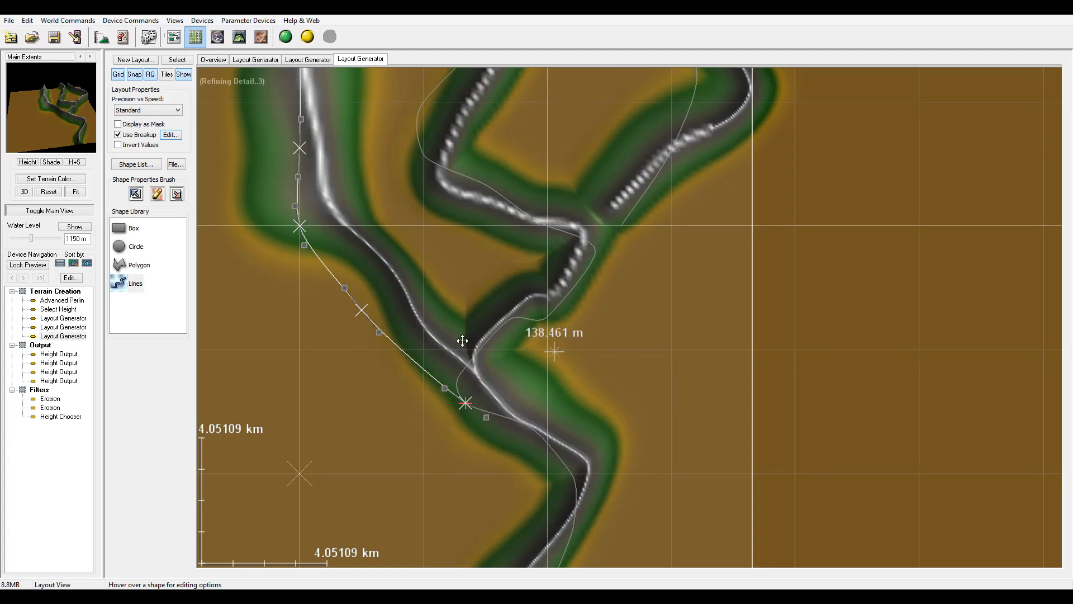
click(624, 224)
drag(624, 223, 597, 247)
scroll(586, 246, down, 4)
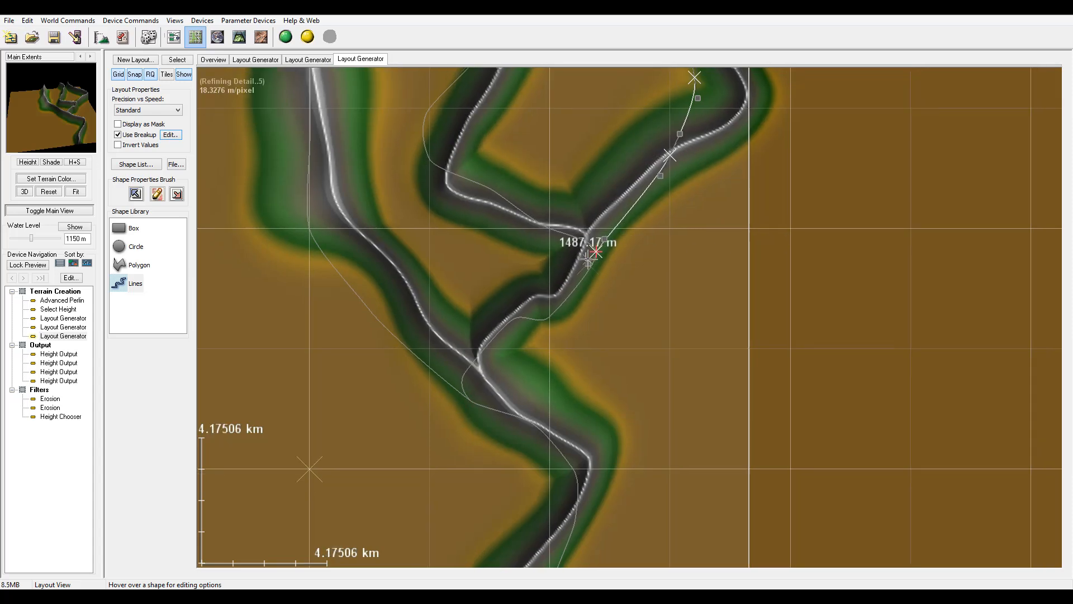
scroll(585, 259, down, 5)
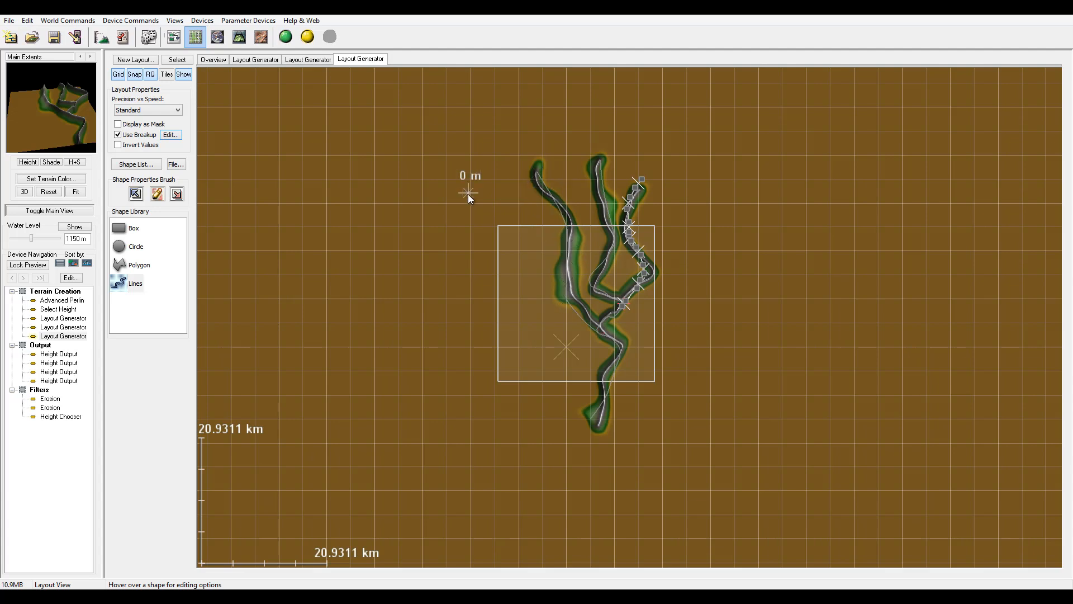
Return to the device network view.
click(177, 37)
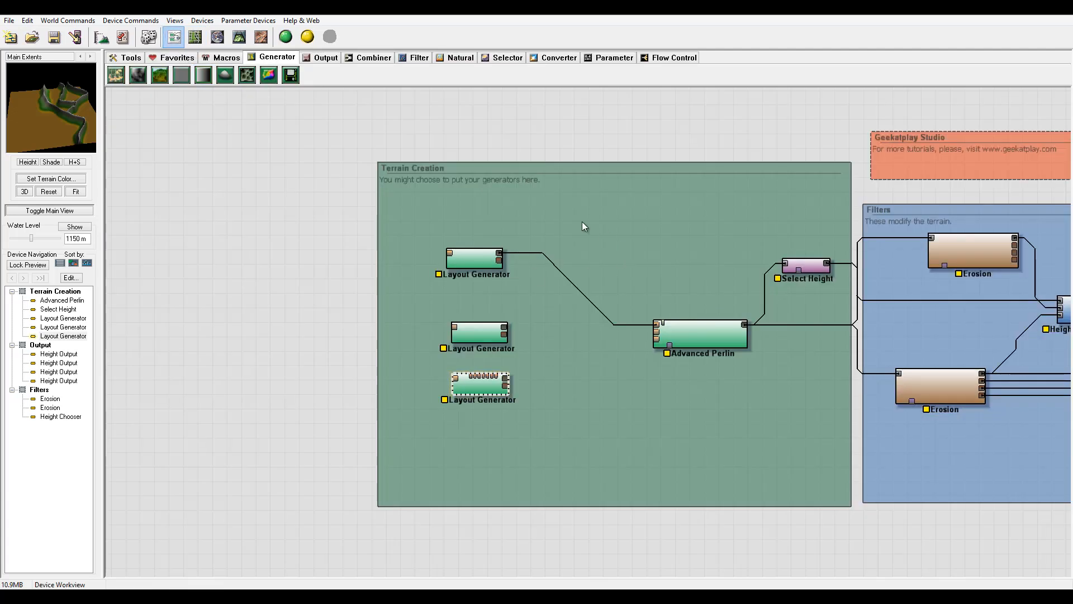
middle_drag(611, 232, 368, 223)
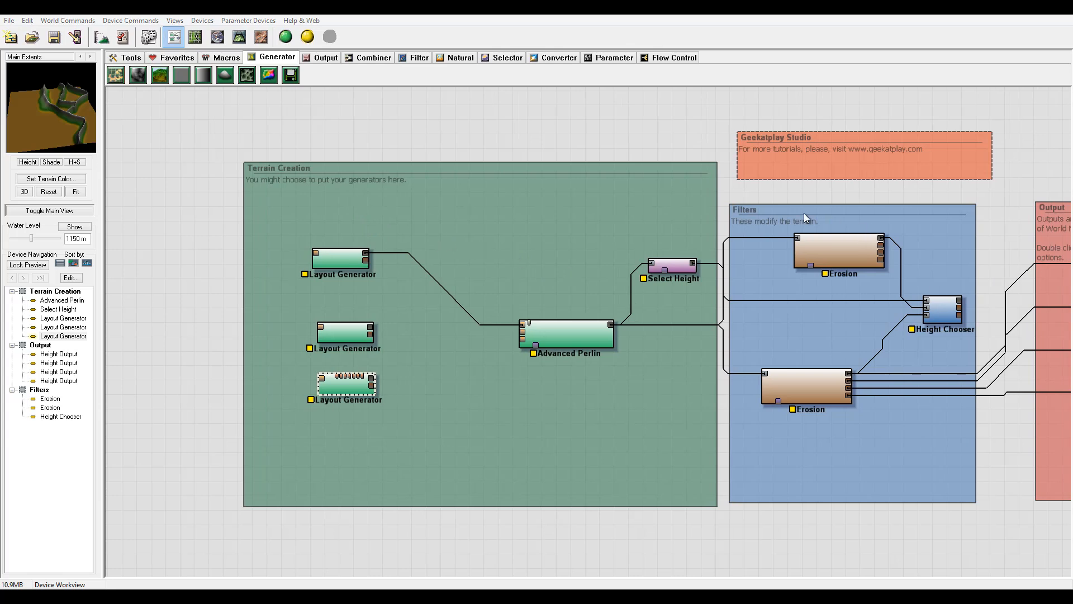
middle_drag(428, 329, 474, 329)
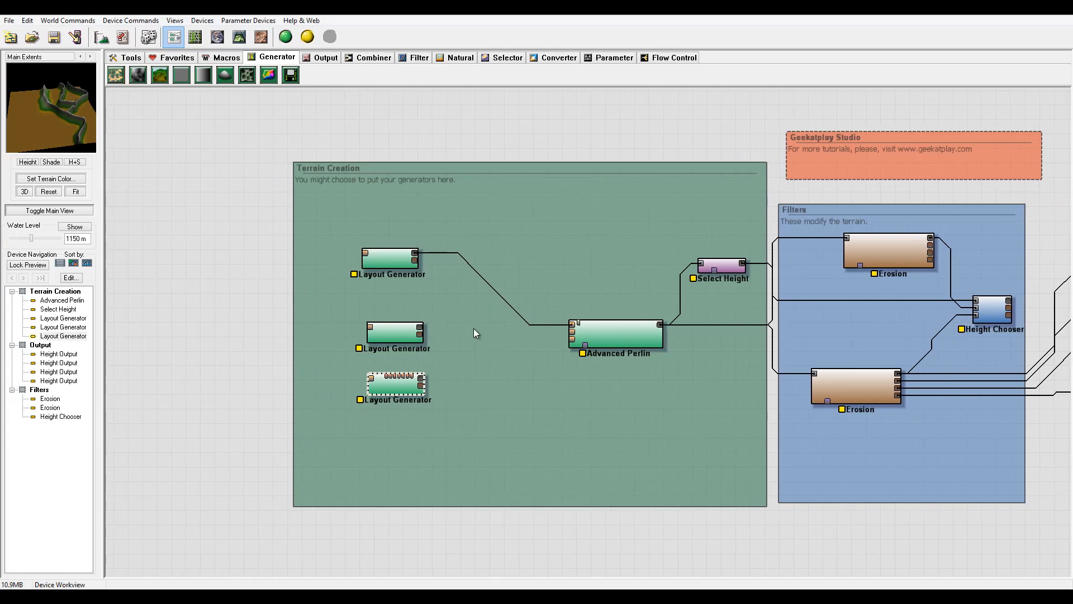
double_click(376, 381)
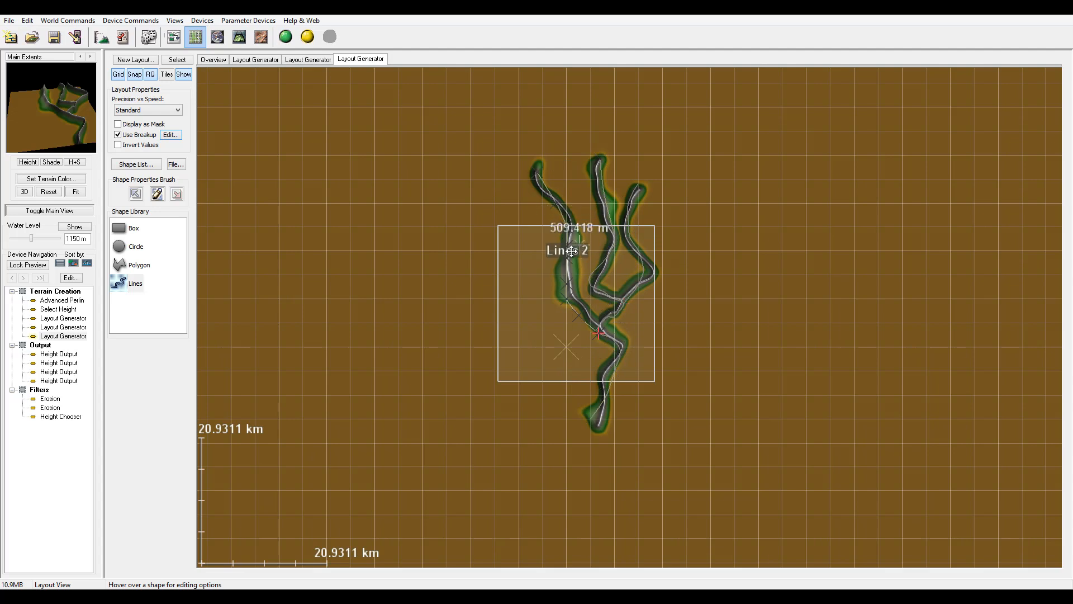
click(118, 145)
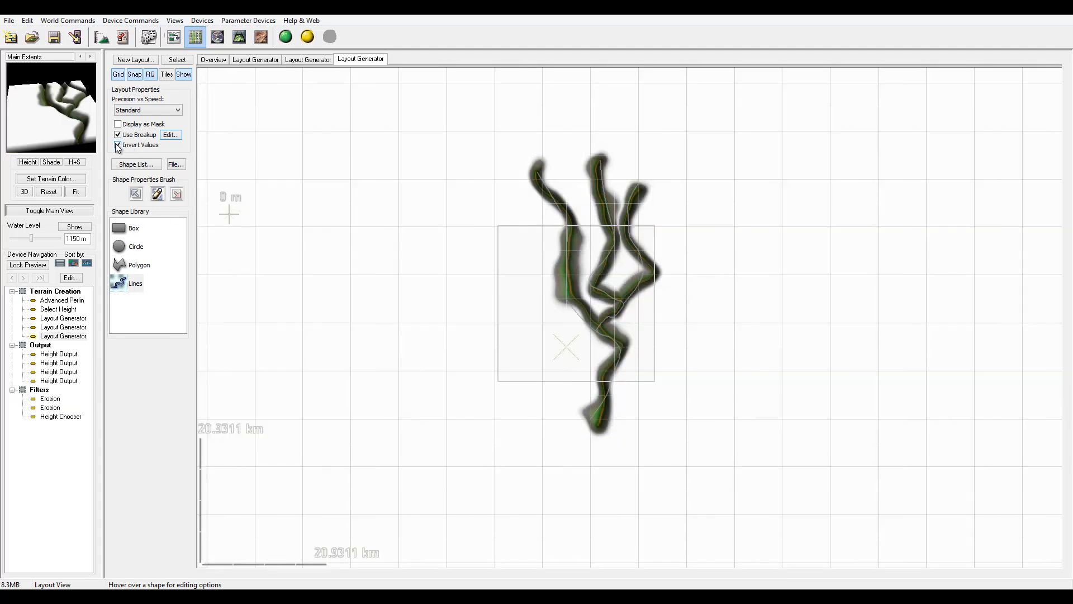
click(118, 145)
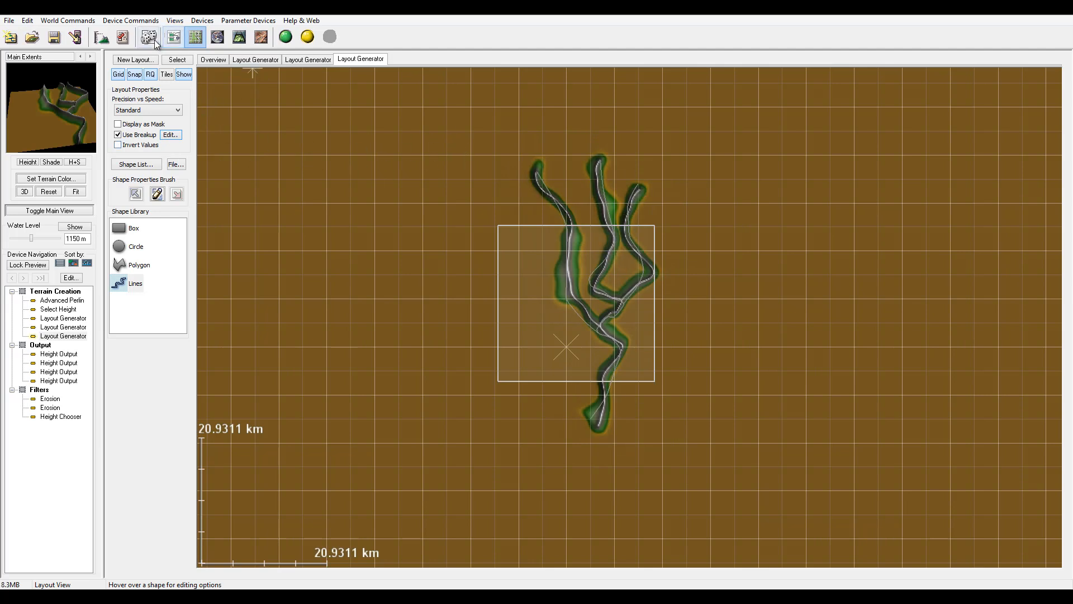
click(173, 37)
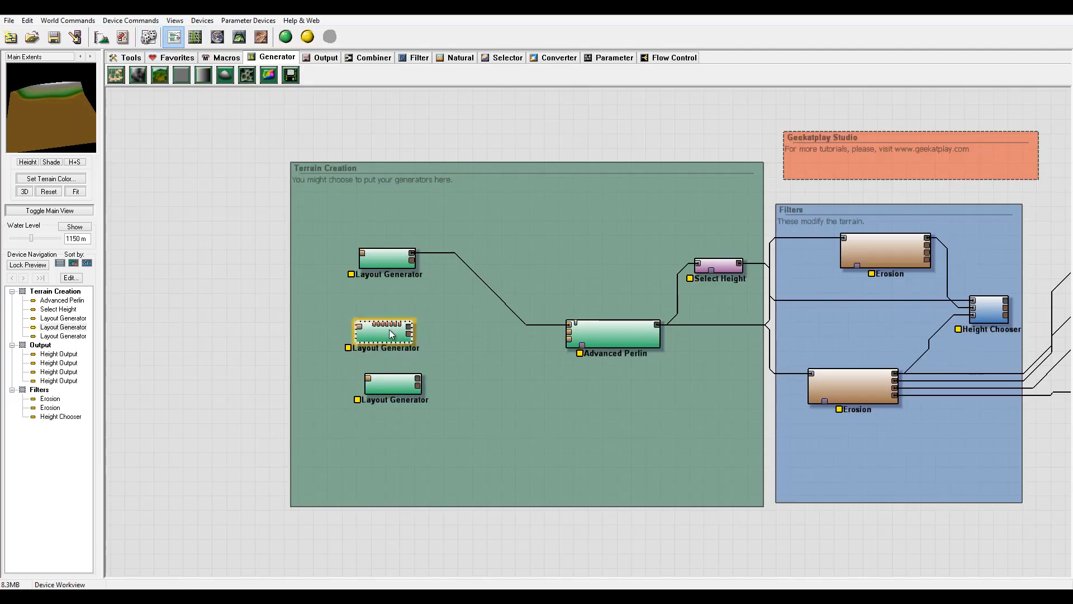
Add two Inverter devices beside the second and third Layout Generators.
drag(392, 386, 385, 387)
click(370, 263)
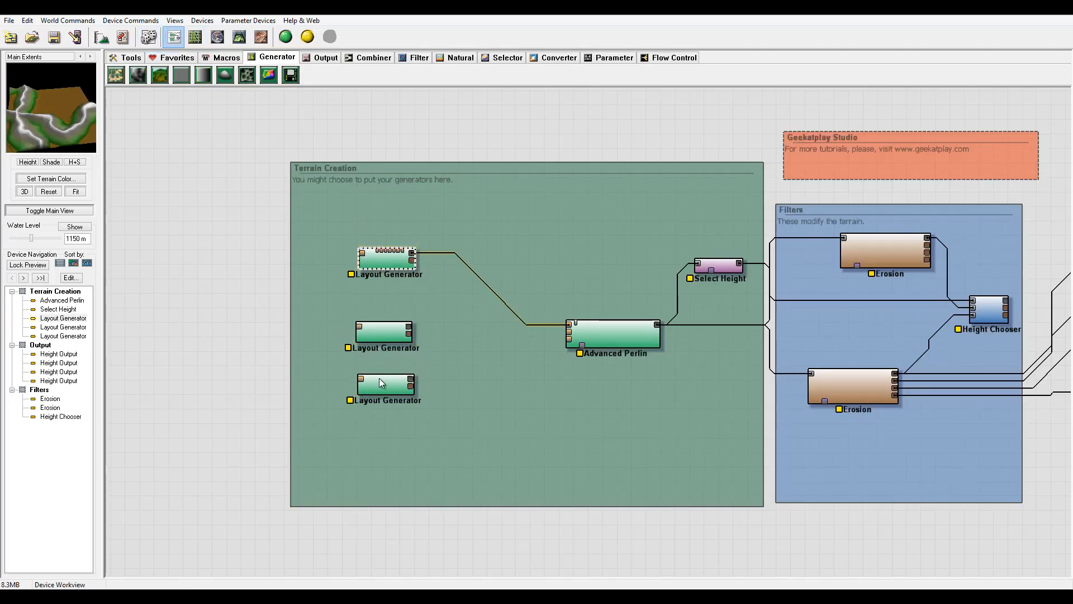
drag(388, 337, 389, 340)
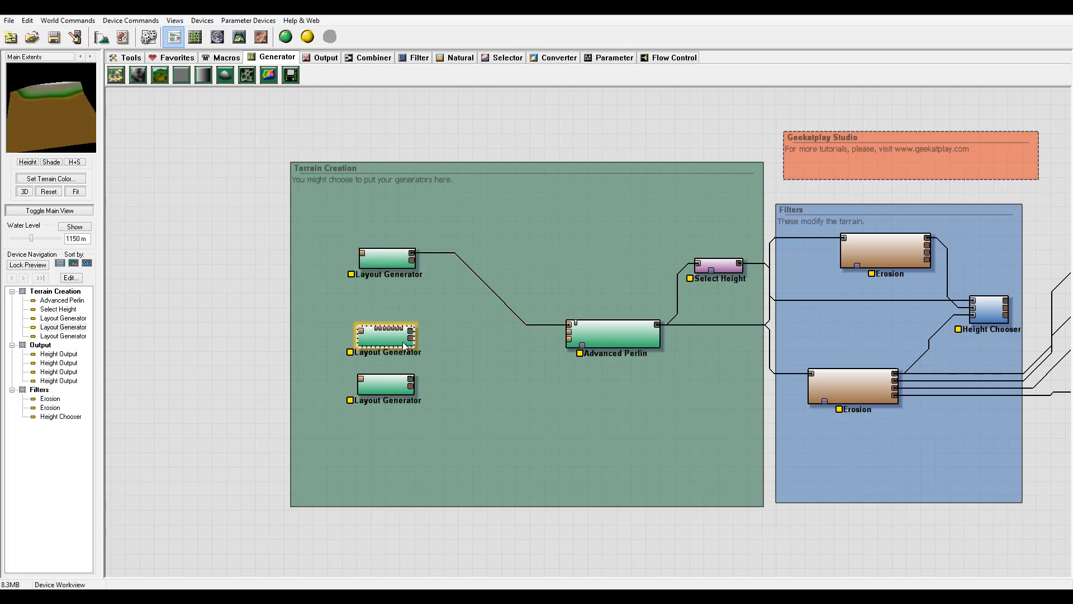
click(418, 58)
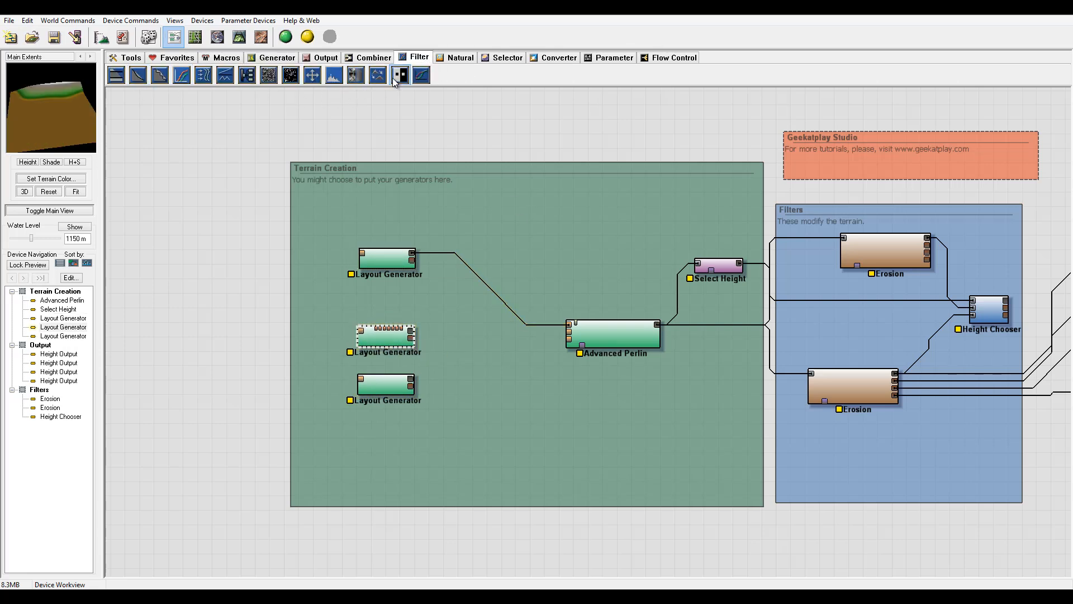
drag(394, 80, 464, 356)
click(461, 338)
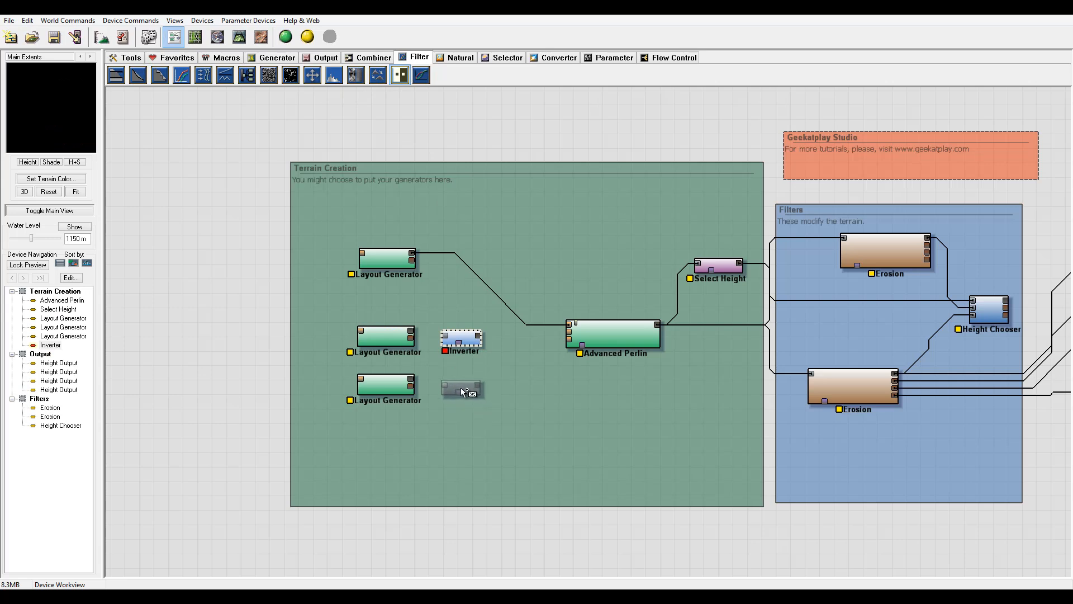
click(461, 387)
key(Escape)
Connect the second and third Layout Generators each into its own Inverter.
click(386, 336)
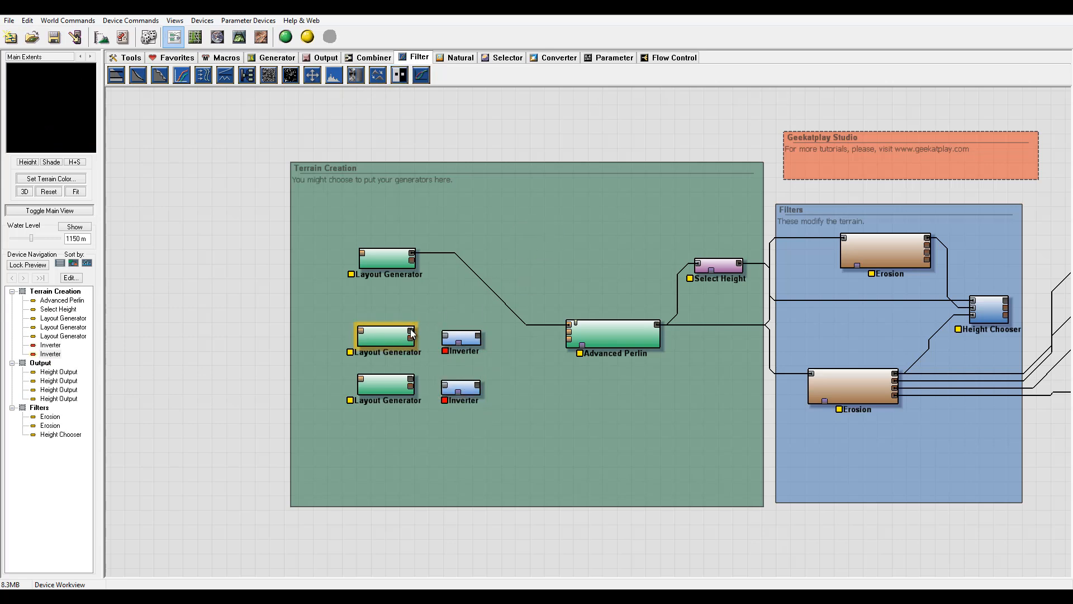
drag(443, 337, 412, 331)
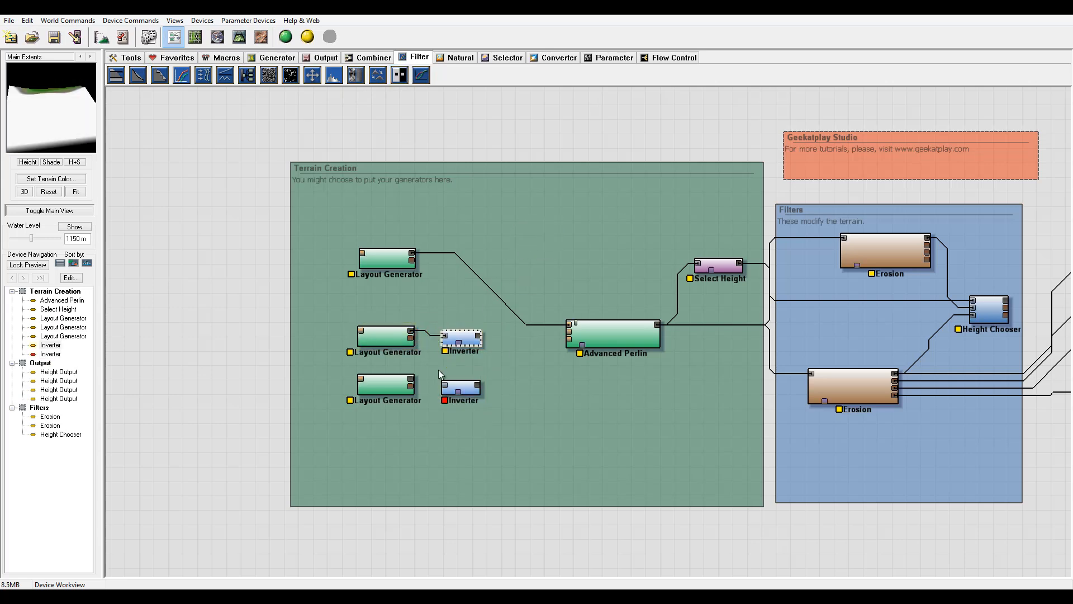
drag(445, 386, 412, 385)
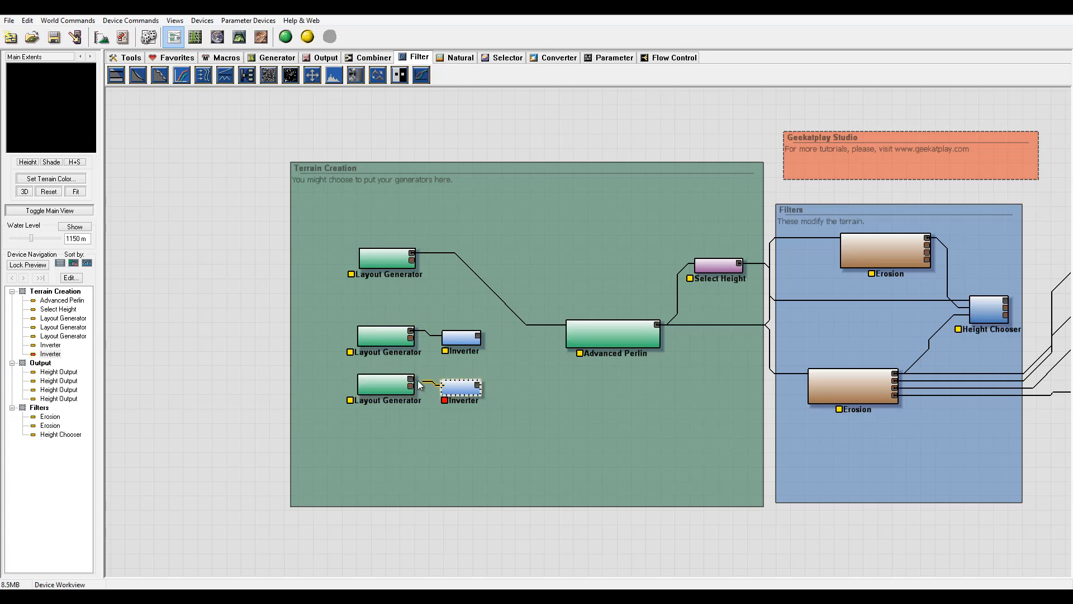
click(468, 342)
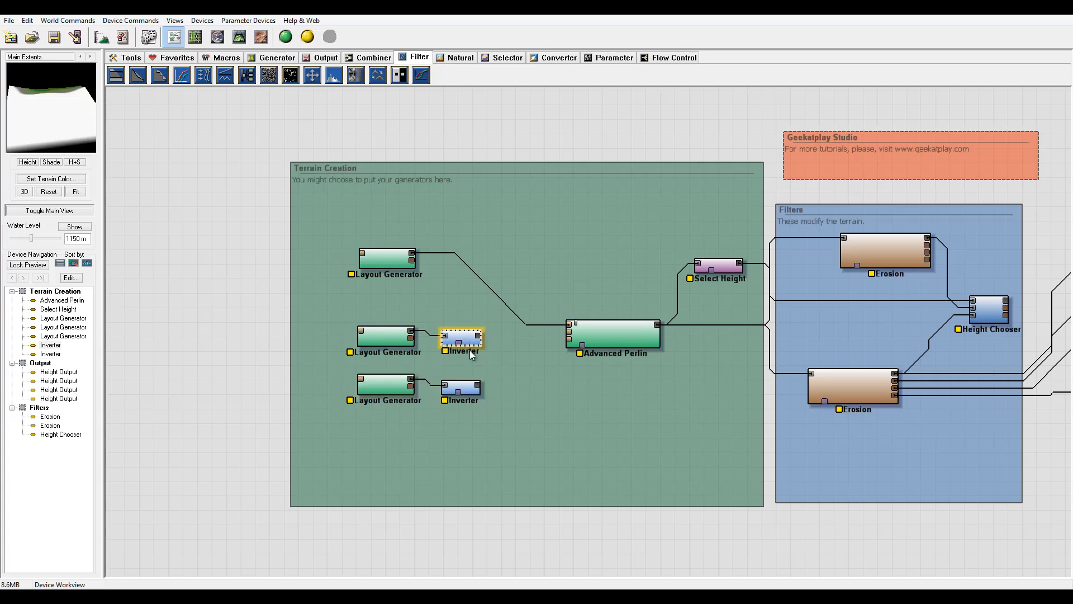
click(466, 390)
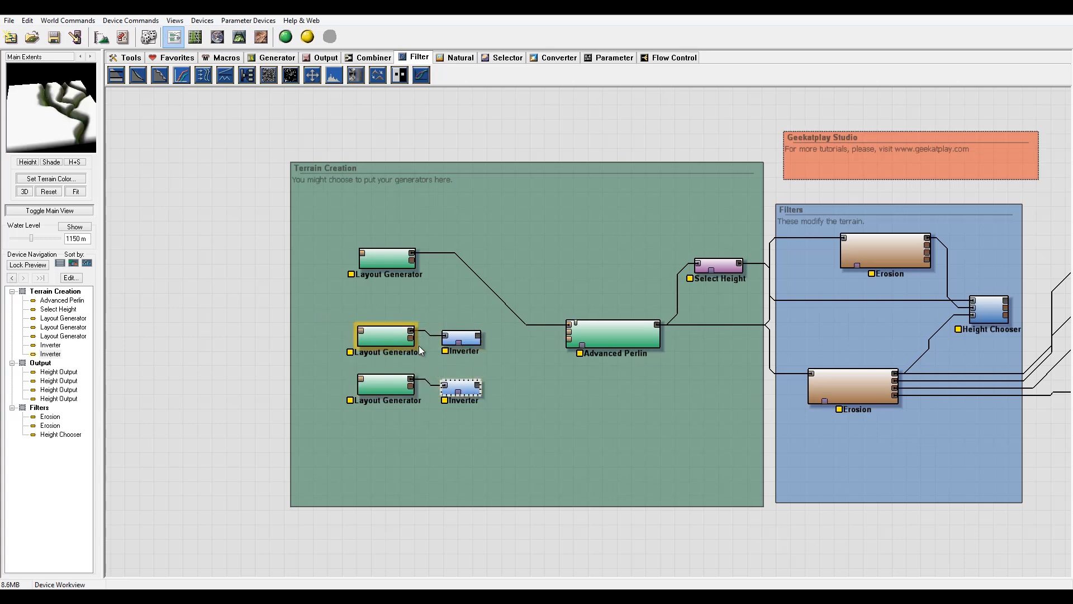
Rearrange the Advanced Perlin and Select Height devices higher in the network.
middle_drag(604, 241, 561, 249)
drag(560, 336, 555, 312)
drag(681, 262, 684, 229)
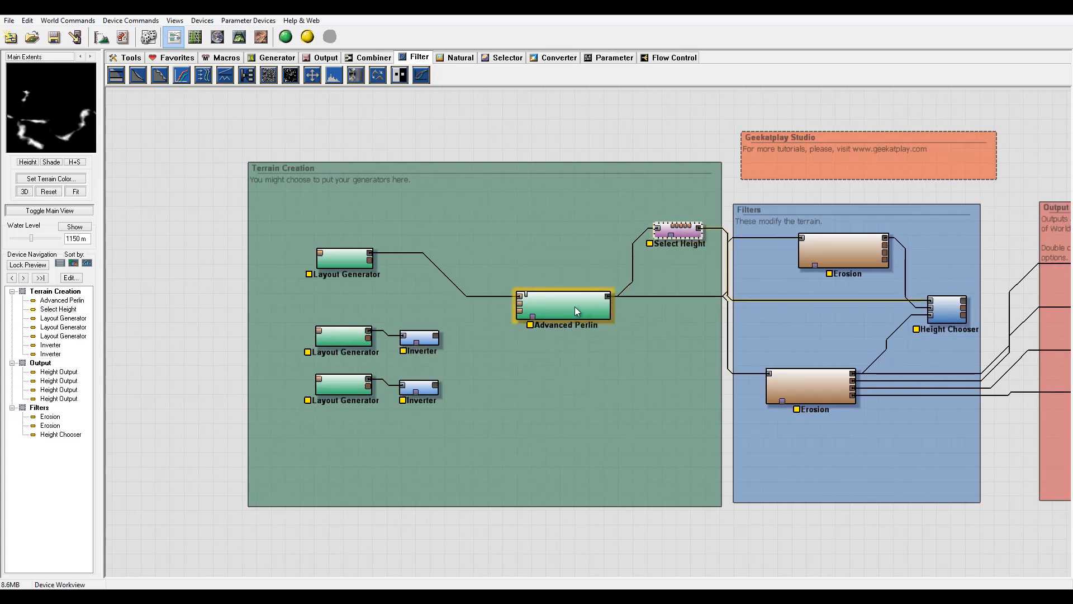
drag(575, 307, 586, 288)
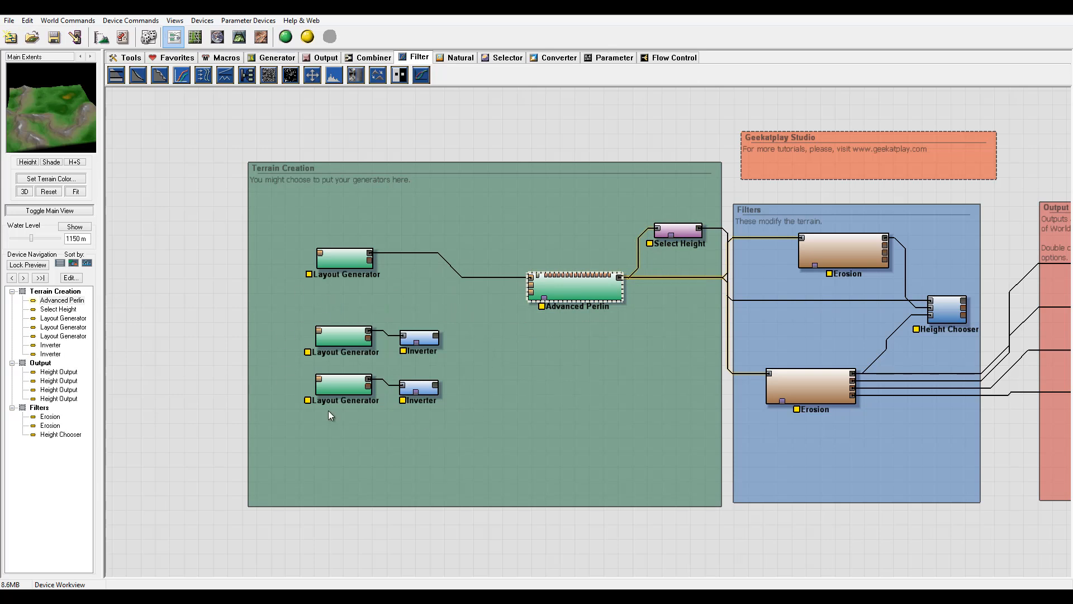
Add a Combiner device below Advanced Perlin and connect both Inverters' outputs into it.
click(374, 58)
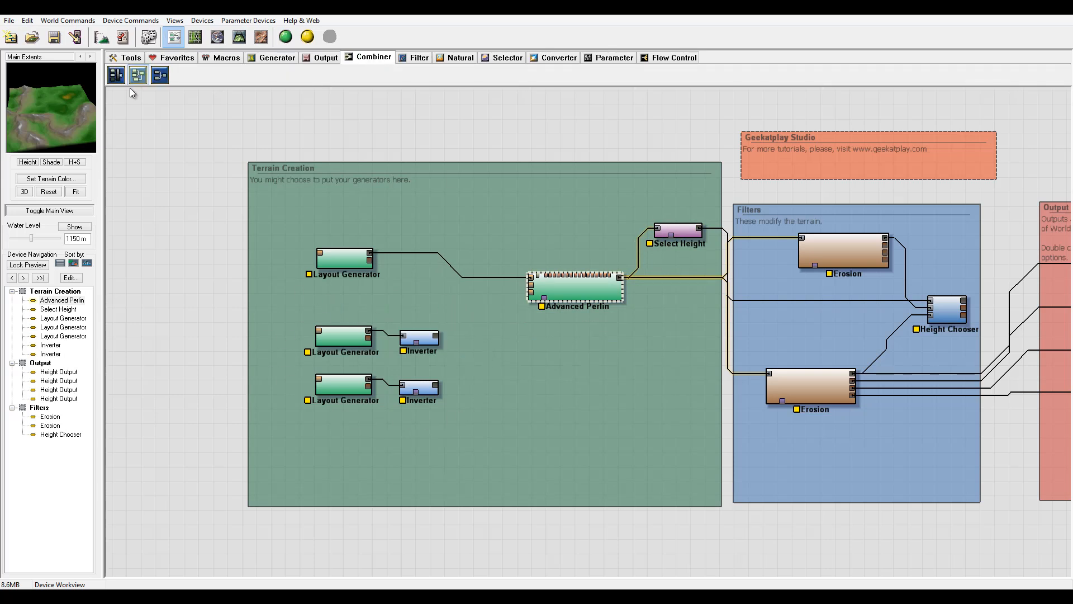
click(339, 340)
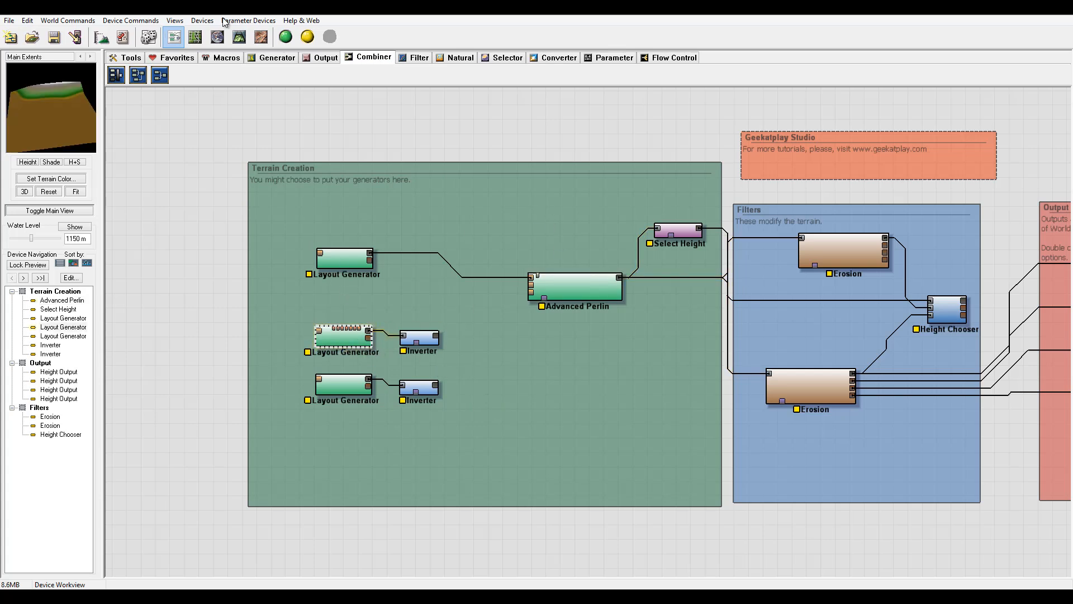
click(195, 37)
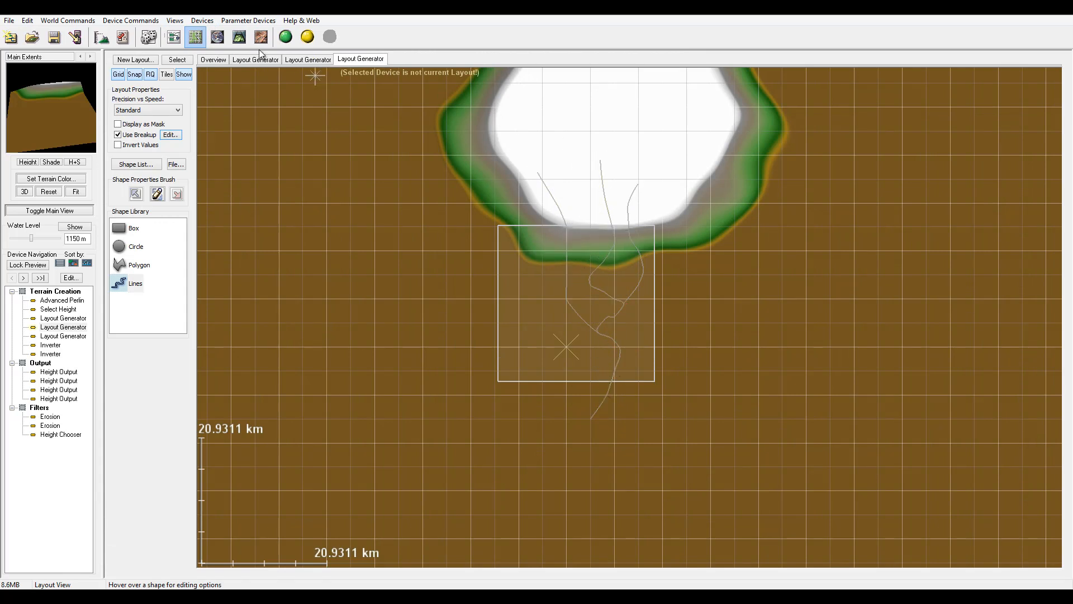
click(174, 37)
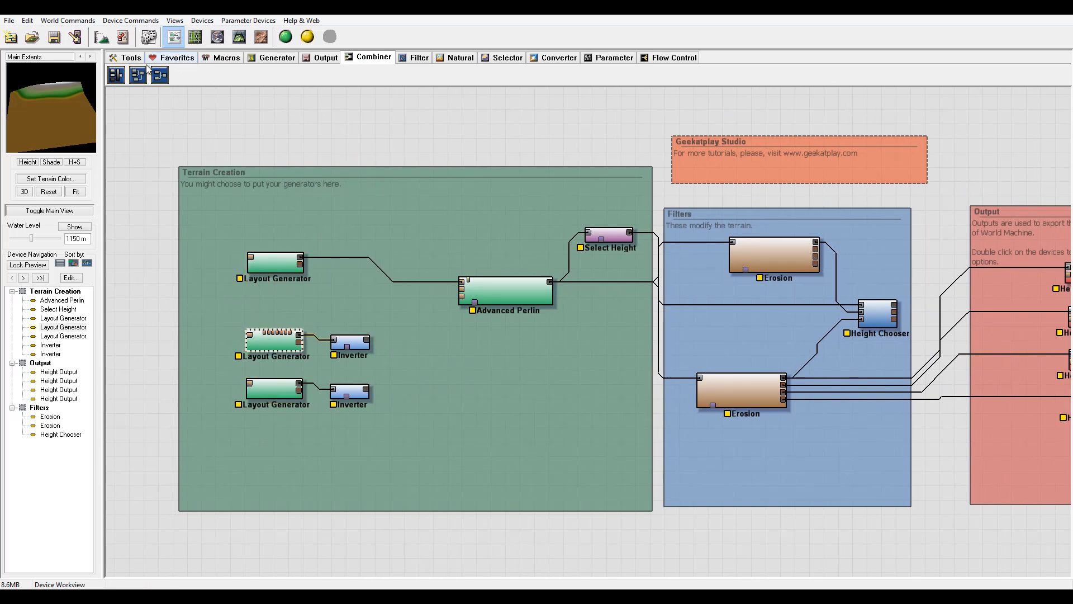
click(162, 75)
click(423, 365)
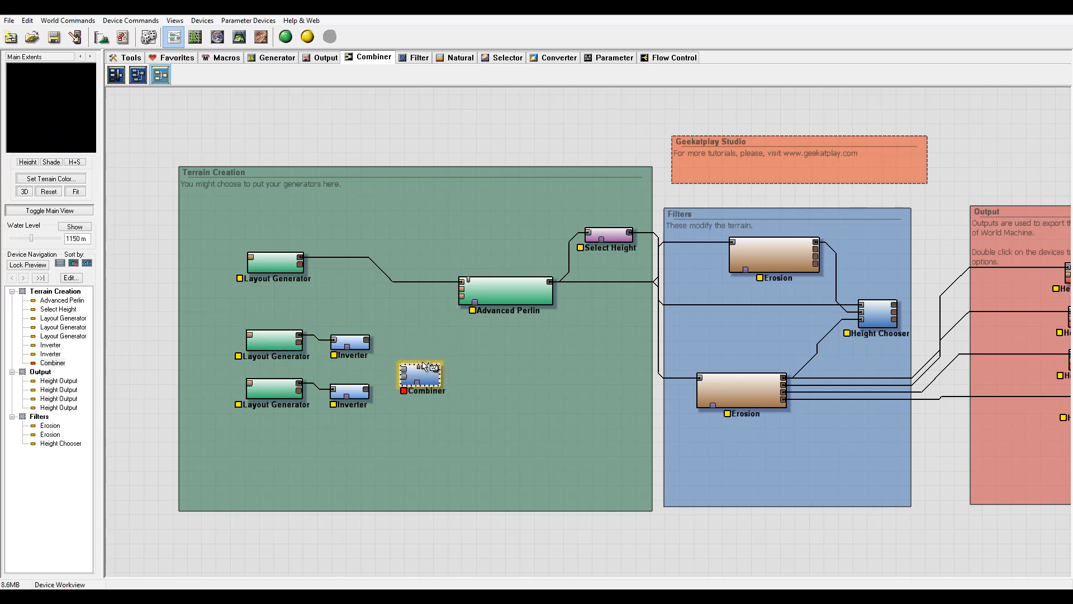
right_click(418, 234)
drag(366, 341, 404, 377)
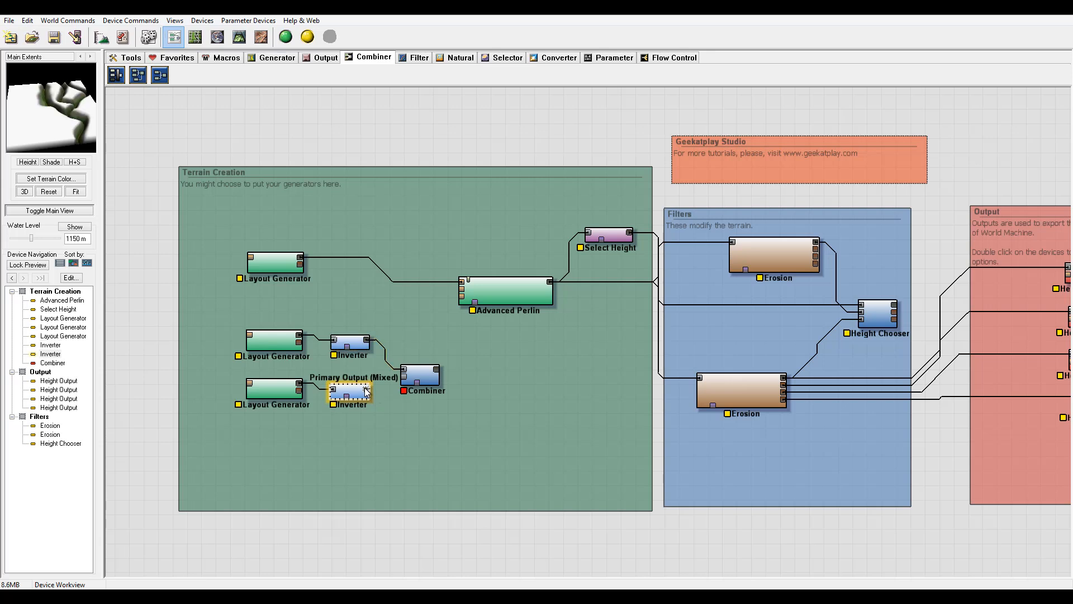
Set the Combiner's method to Min and its strength to 1.0.
click(429, 379)
double_click(428, 380)
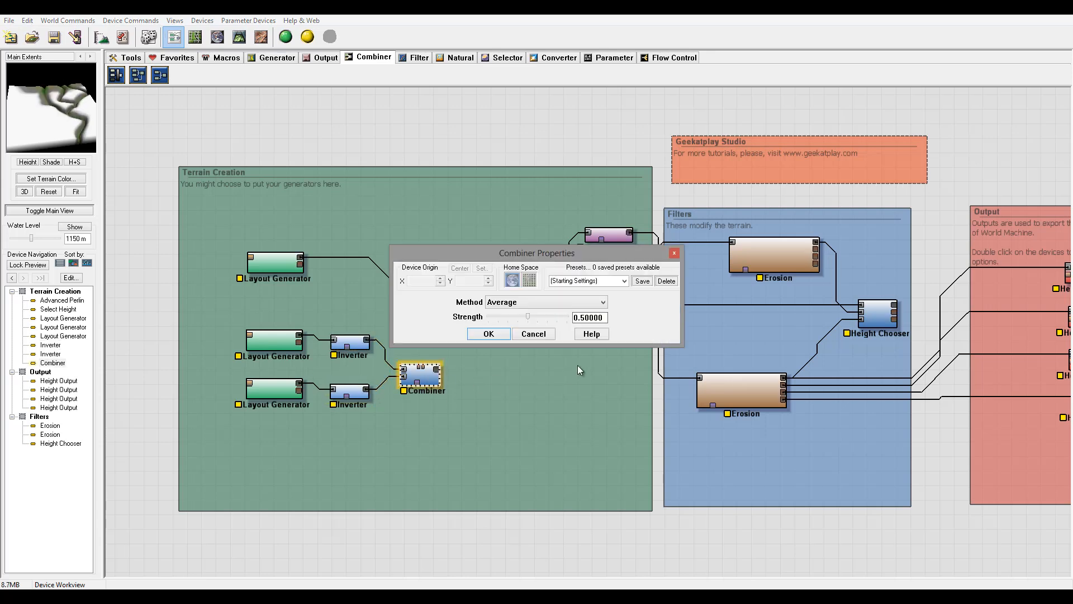
click(527, 303)
click(514, 351)
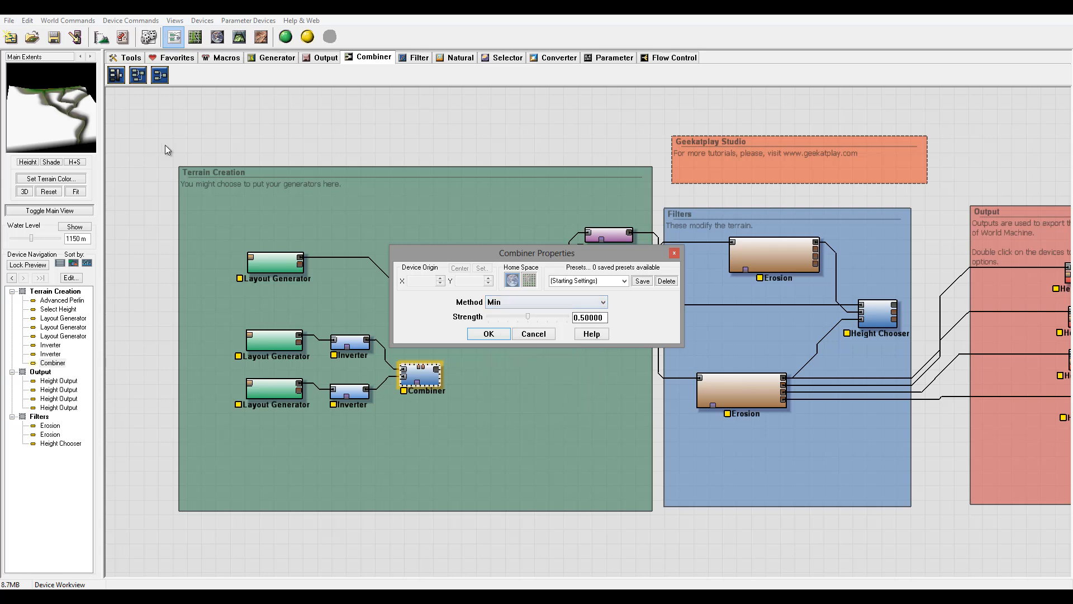
drag(528, 316, 567, 317)
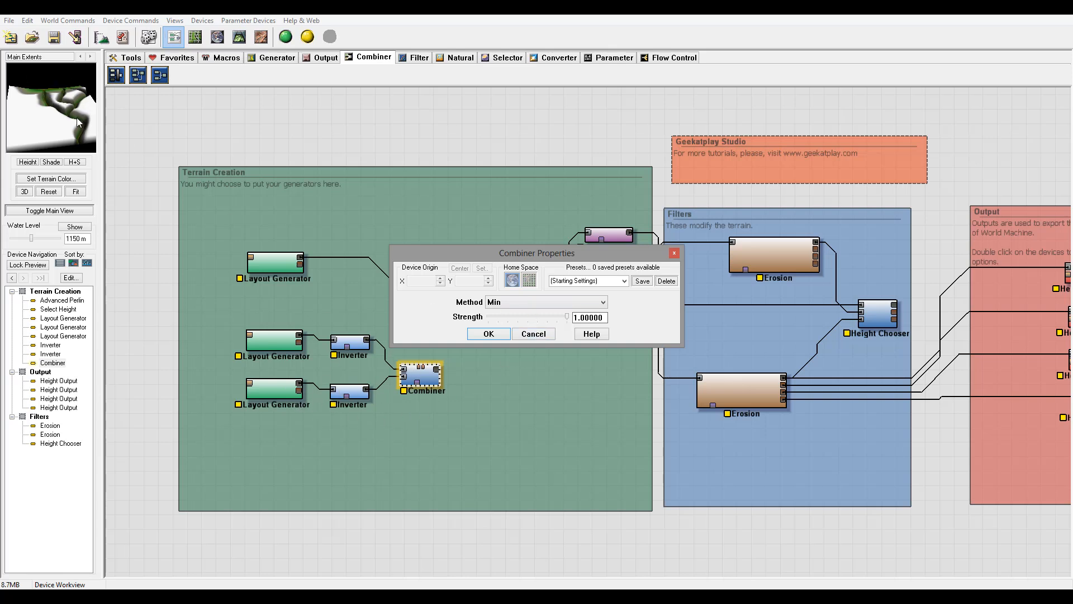
click(498, 333)
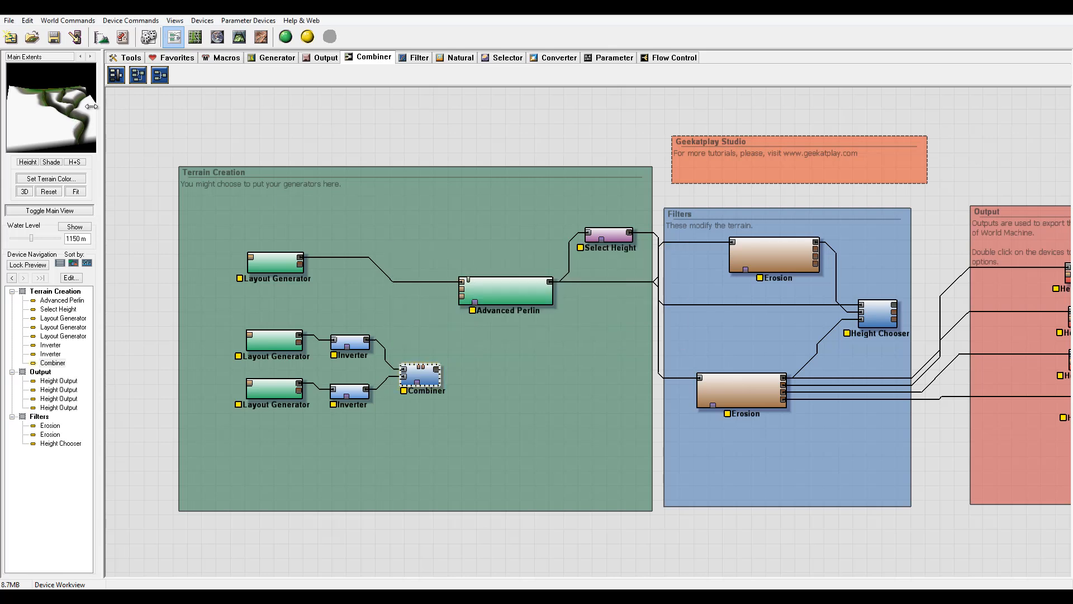
Add a second Combiner fed by the first Layout Generator and the lower Combiner's output.
drag(77, 117, 82, 85)
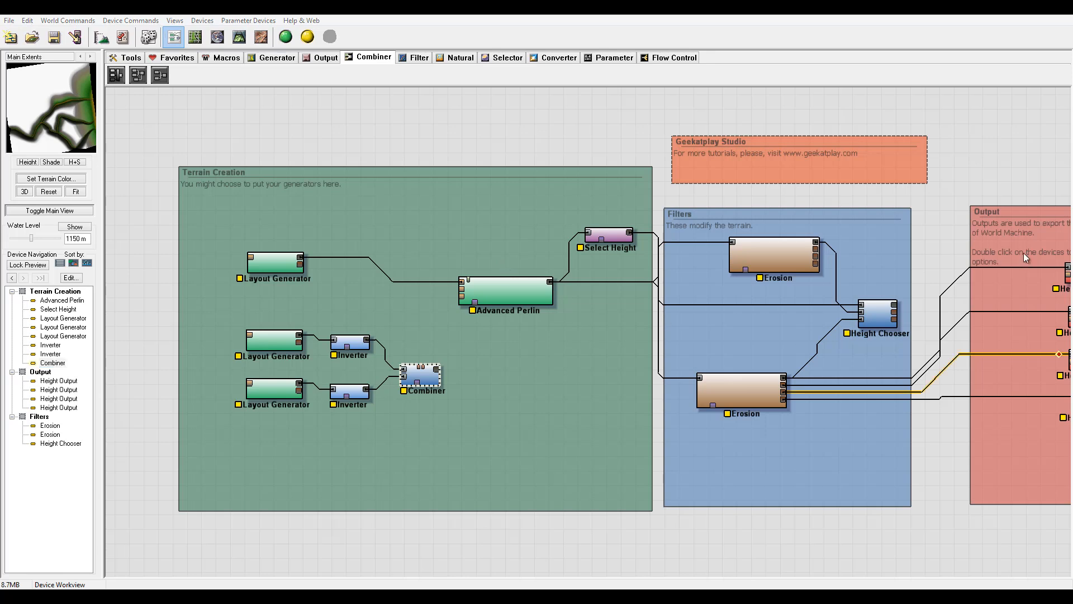
click(266, 262)
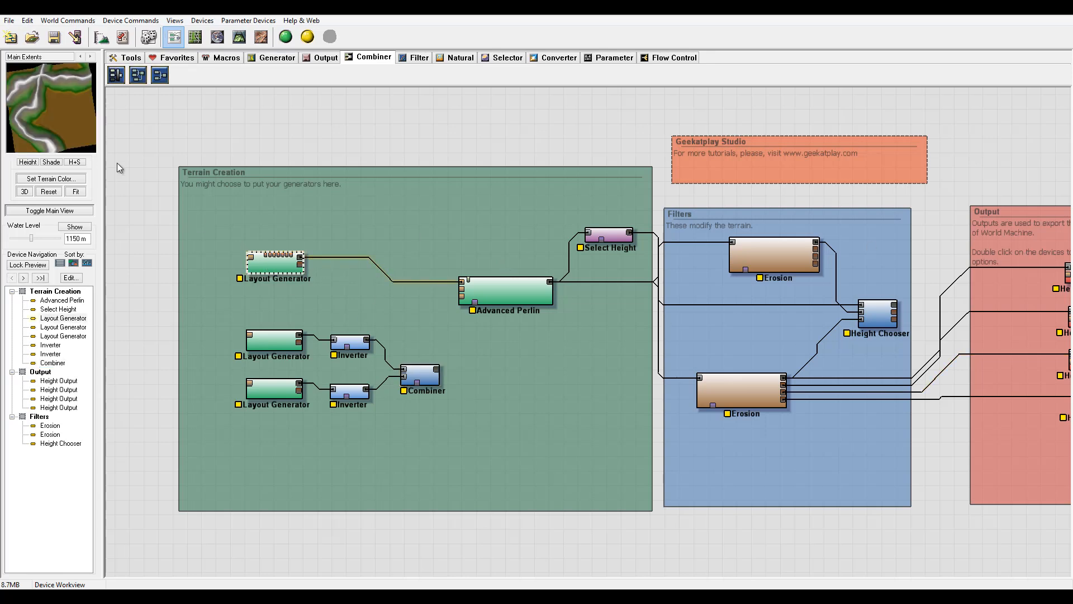
drag(509, 292, 537, 300)
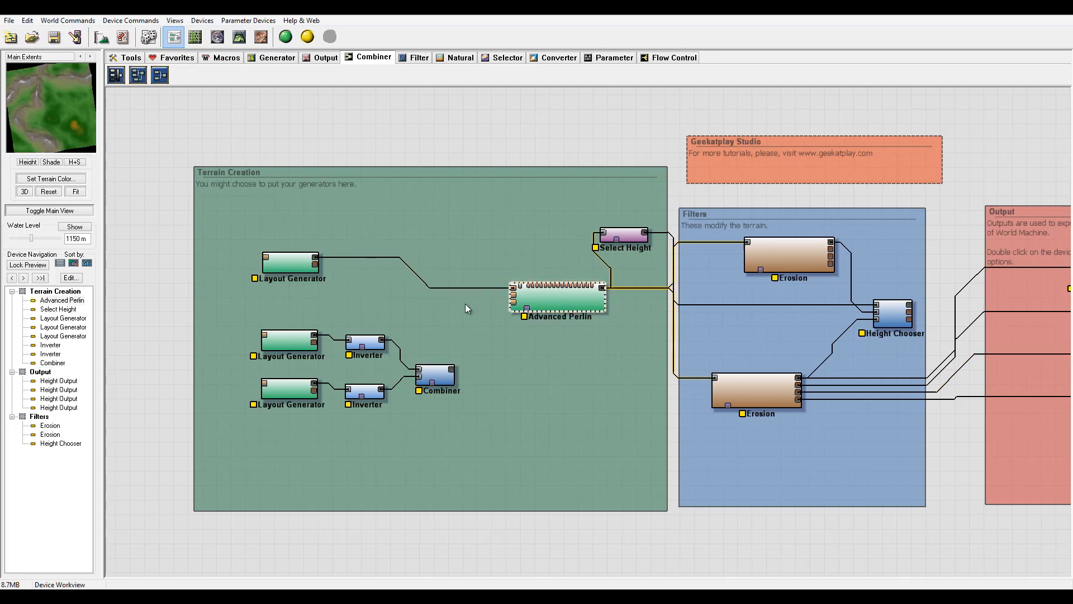
click(160, 75)
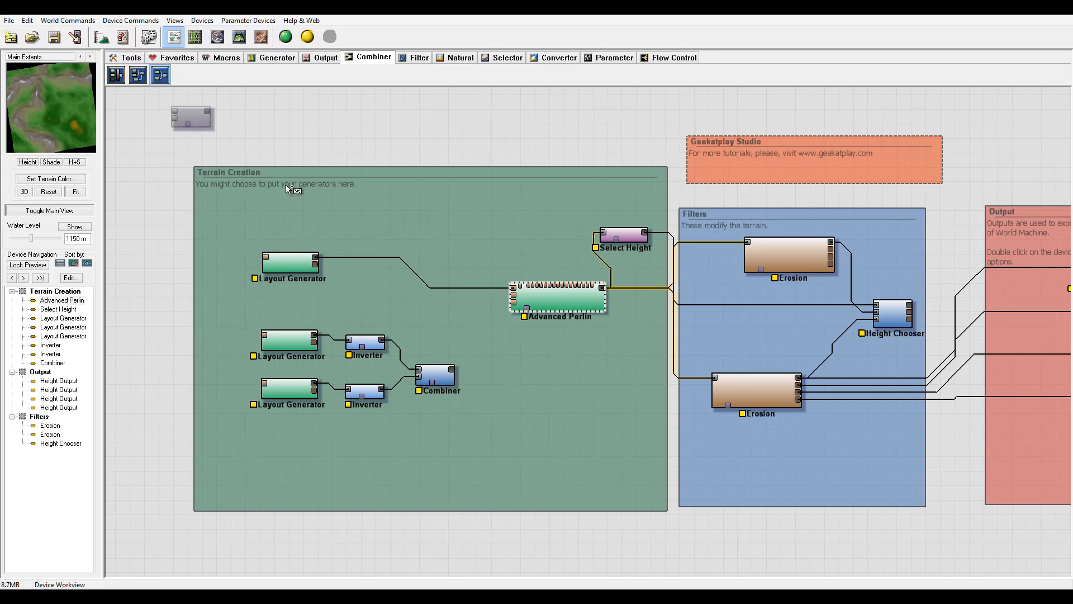
click(451, 244)
right_click(522, 225)
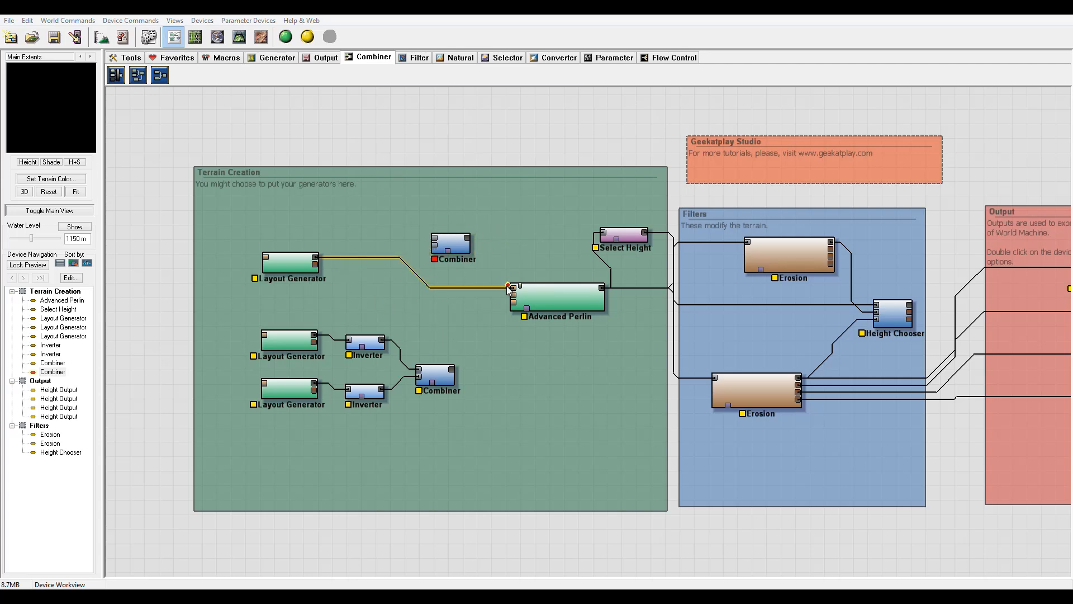
drag(315, 257, 435, 238)
click(453, 371)
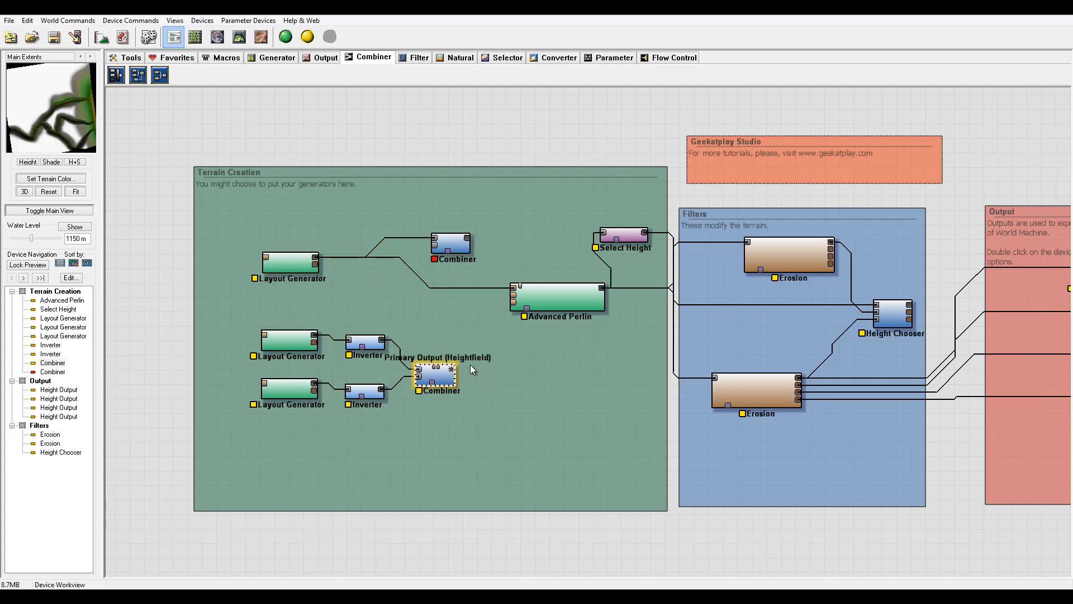
drag(452, 370, 435, 246)
Set the second Combiner's method to Min and its strength to about 0.98438.
double_click(453, 241)
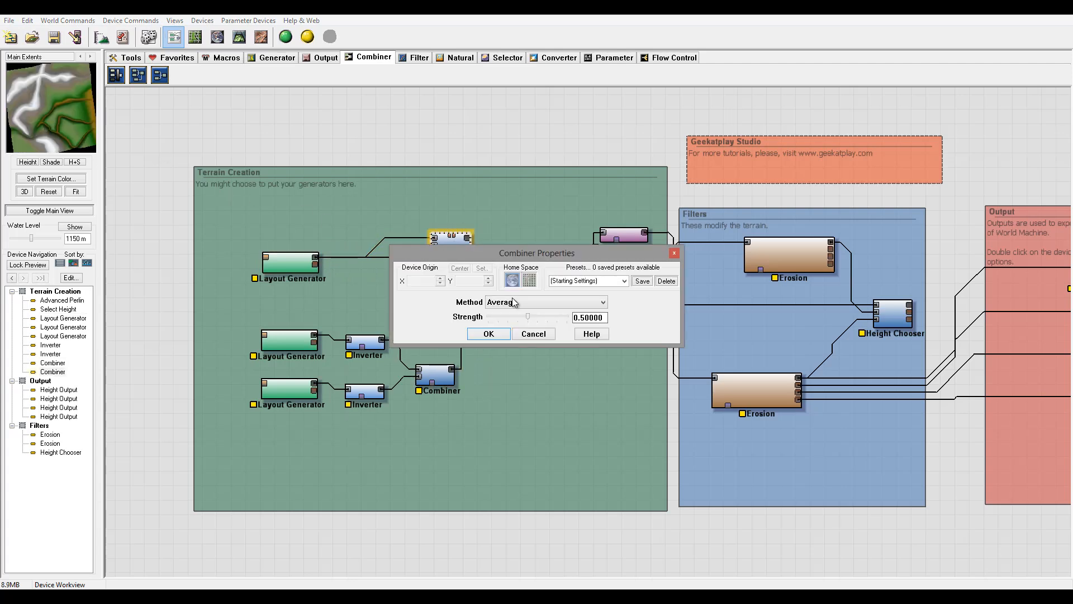
click(512, 302)
click(523, 359)
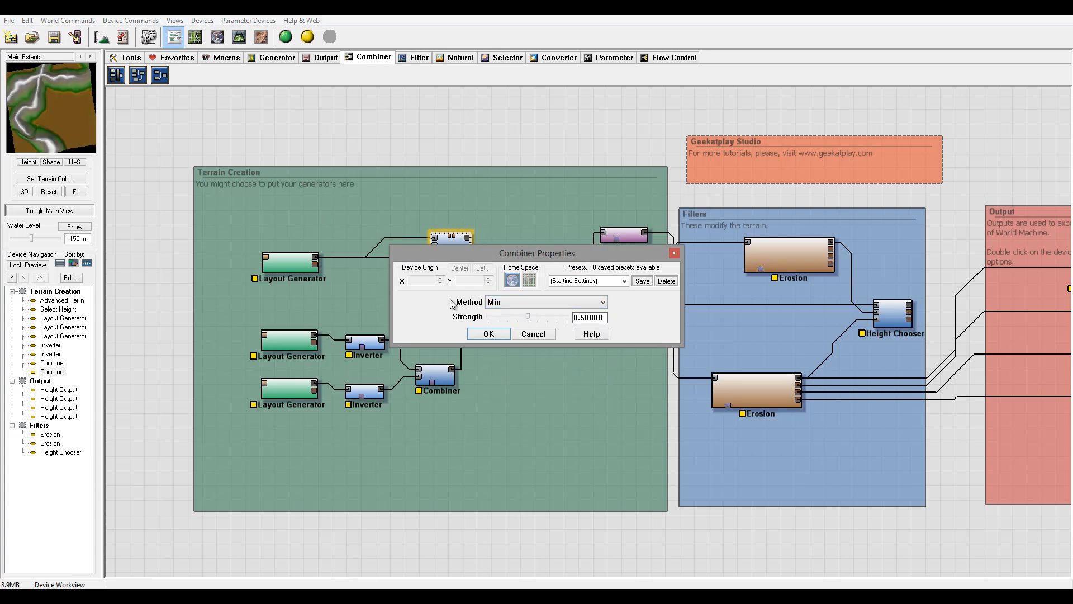
drag(531, 317, 611, 320)
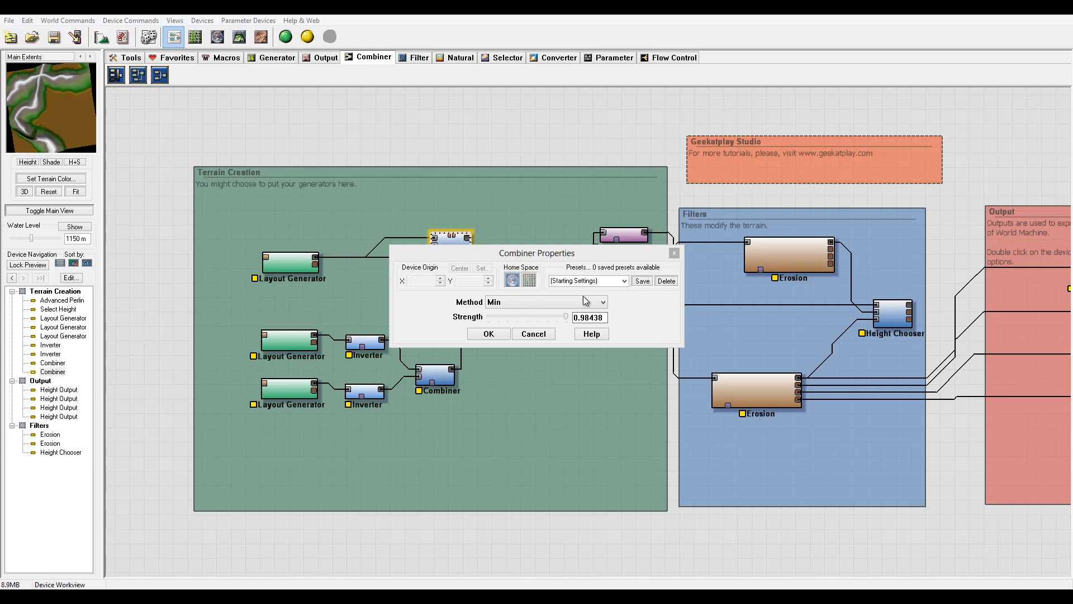
click(490, 334)
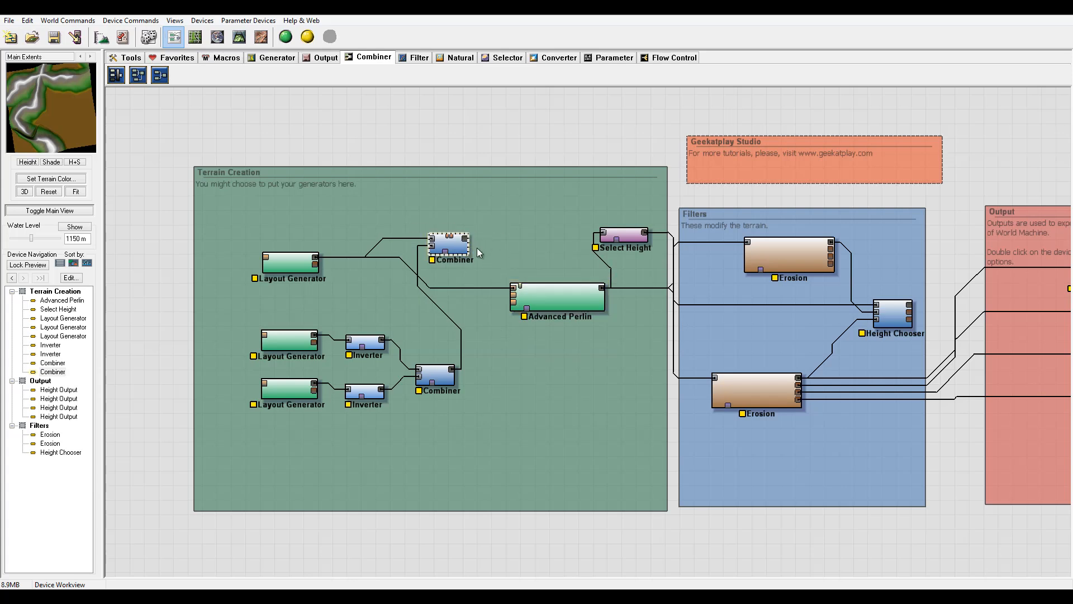
Connect the upper Combiner's output into Advanced Perlin's first input and nudge Advanced Perlin into place.
drag(468, 238, 557, 294)
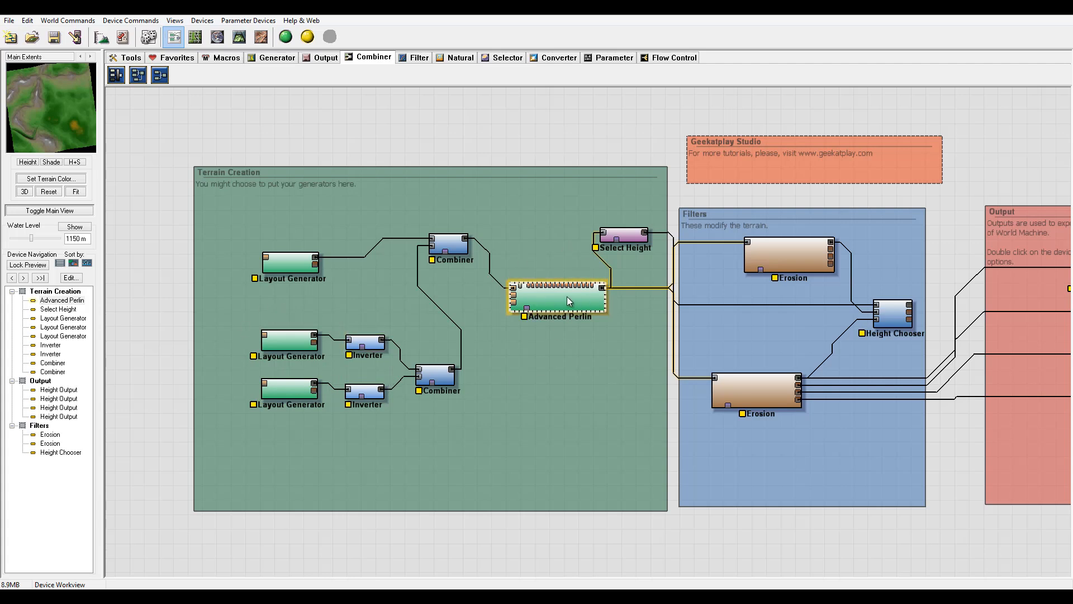
drag(567, 296, 558, 304)
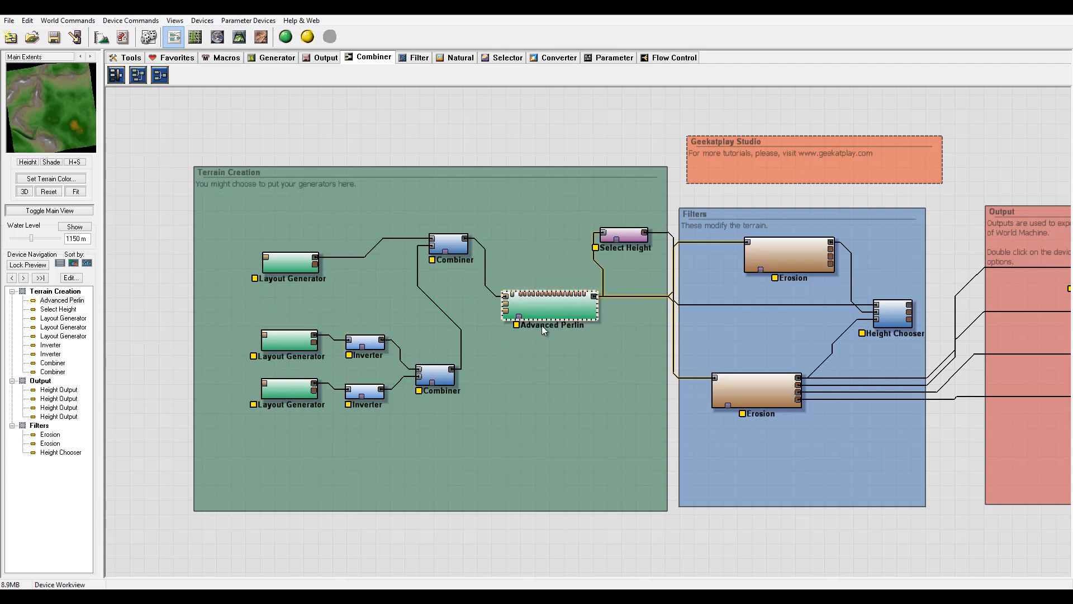
Connect the lower Combiner's output into Advanced Perlin's second input and select Advanced Perlin for preview.
click(452, 370)
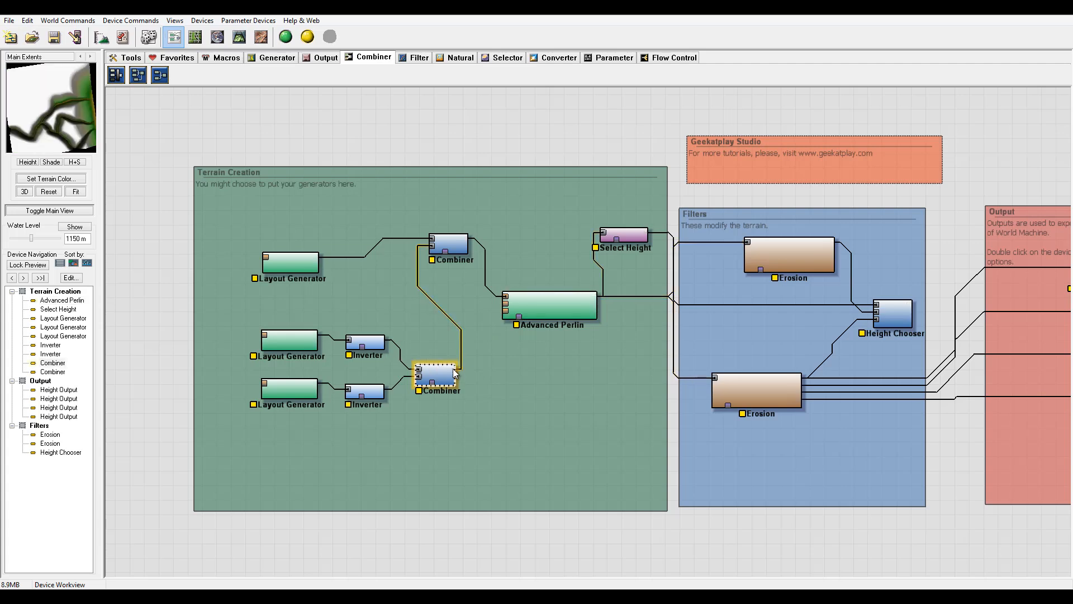
drag(452, 369, 520, 318)
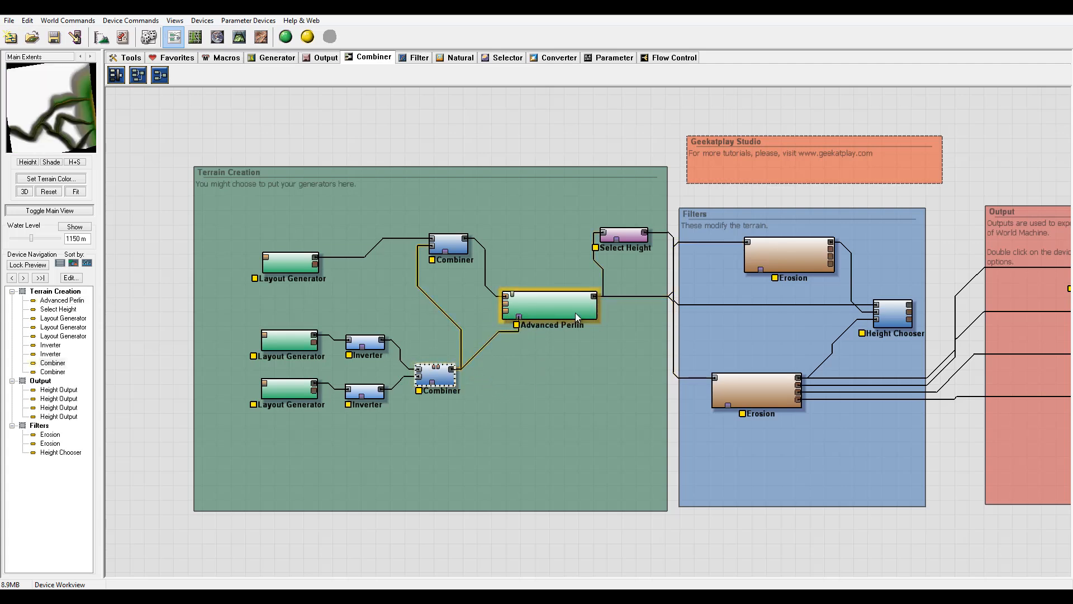
click(575, 315)
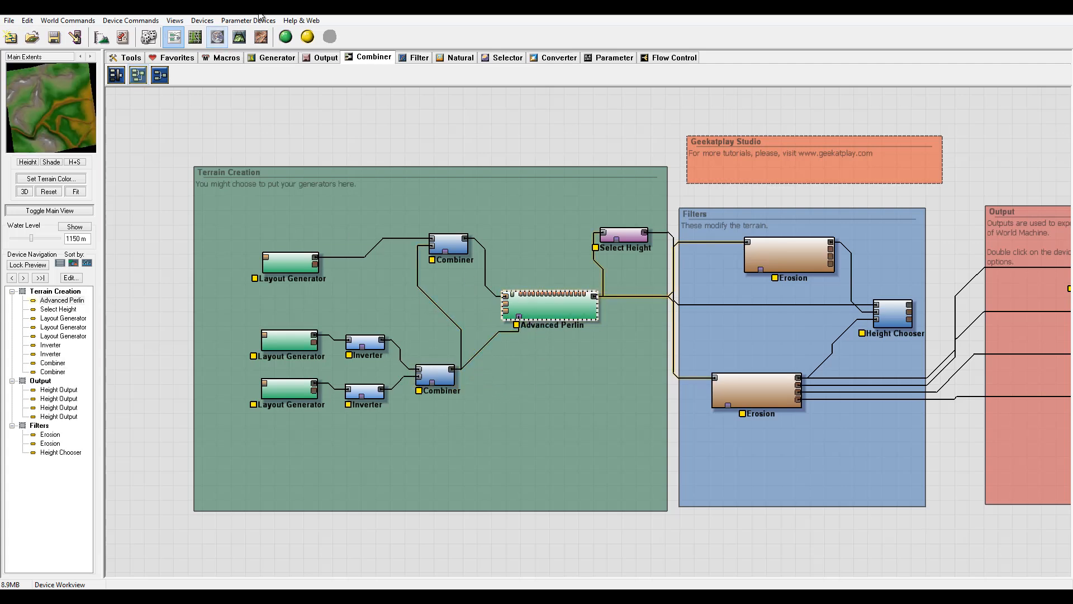
Examine the Advanced Perlin terrain from several angles in the 3D view, then return to the device workview.
click(239, 37)
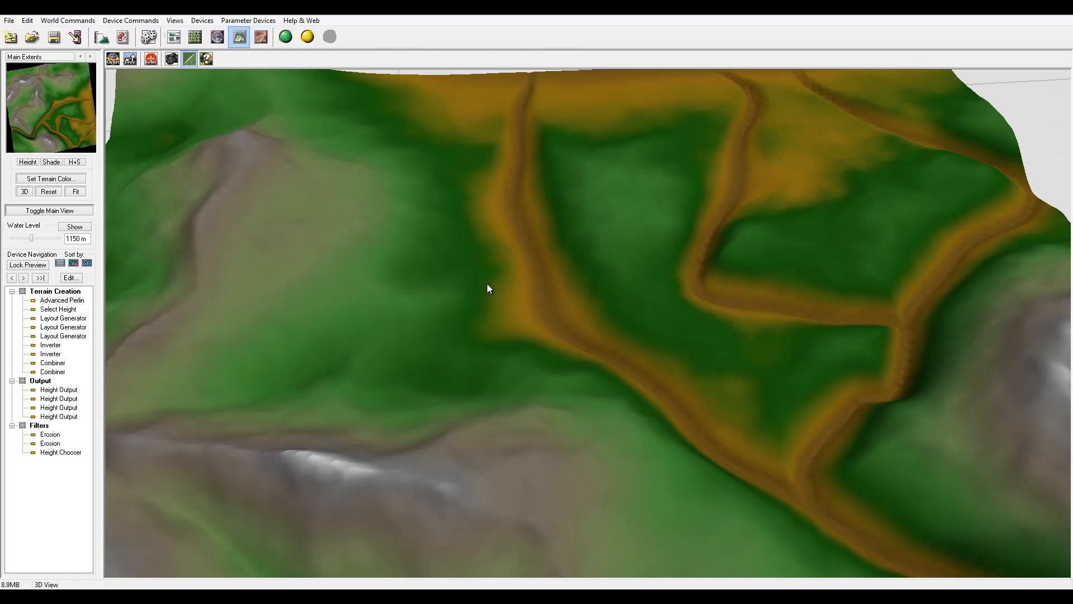
right_drag(487, 284, 504, 364)
drag(504, 364, 474, 184)
drag(652, 245, 424, 280)
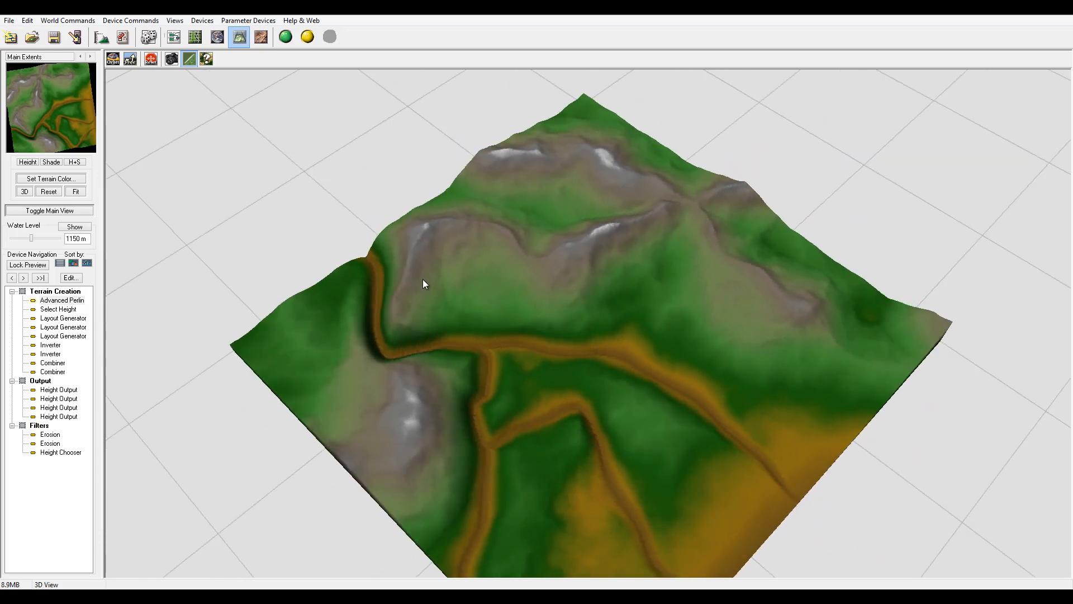
drag(532, 360, 465, 308)
drag(442, 347, 511, 351)
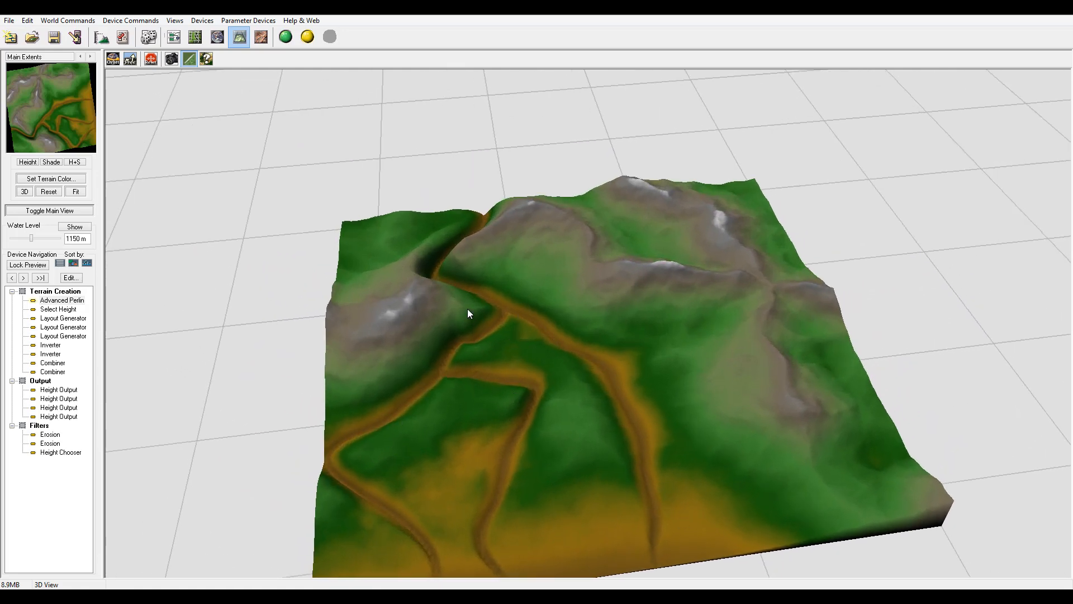
drag(468, 313, 641, 239)
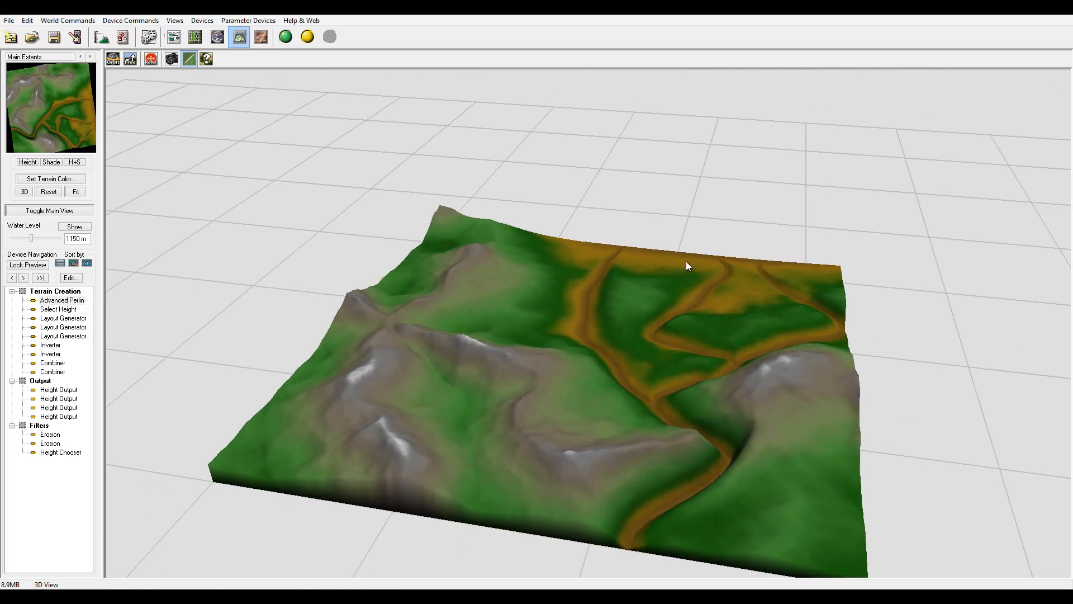
drag(781, 277, 428, 229)
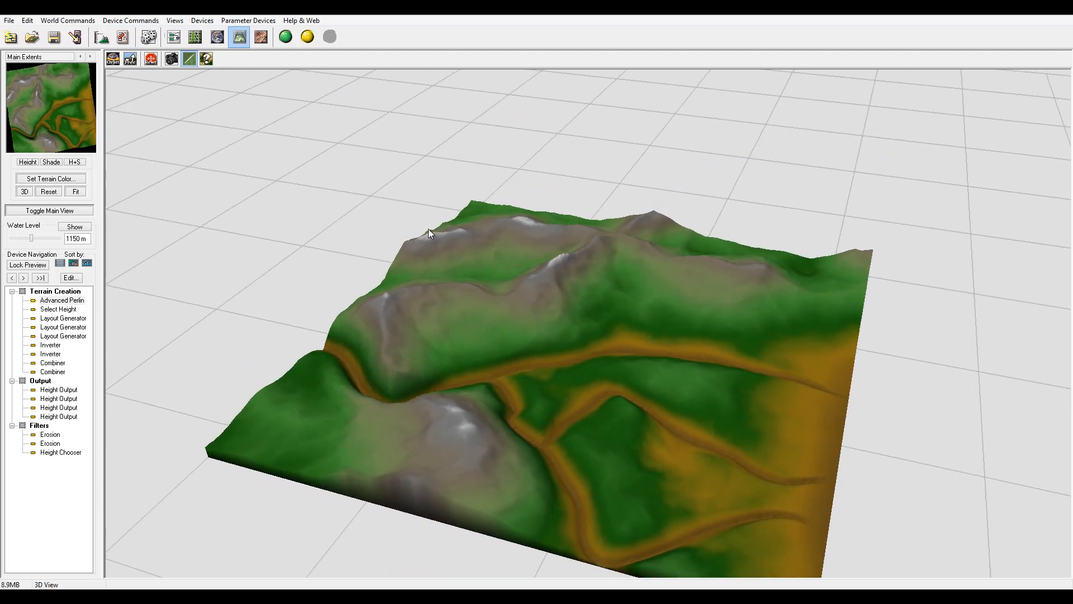
click(174, 37)
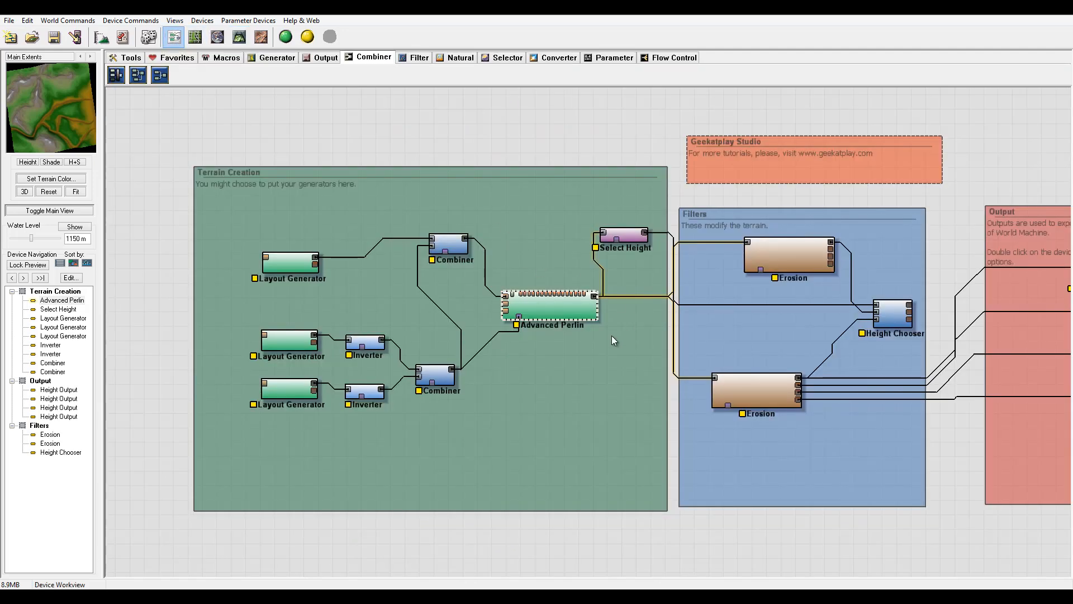
Tidy the Terrain Creation layout by nudging the Select Height and Advanced Perlin devices.
middle_drag(614, 339, 511, 338)
mouse_move(449, 310)
mouse_down()
mouse_move(435, 309)
mouse_move(451, 307)
mouse_up()
drag(525, 234, 516, 216)
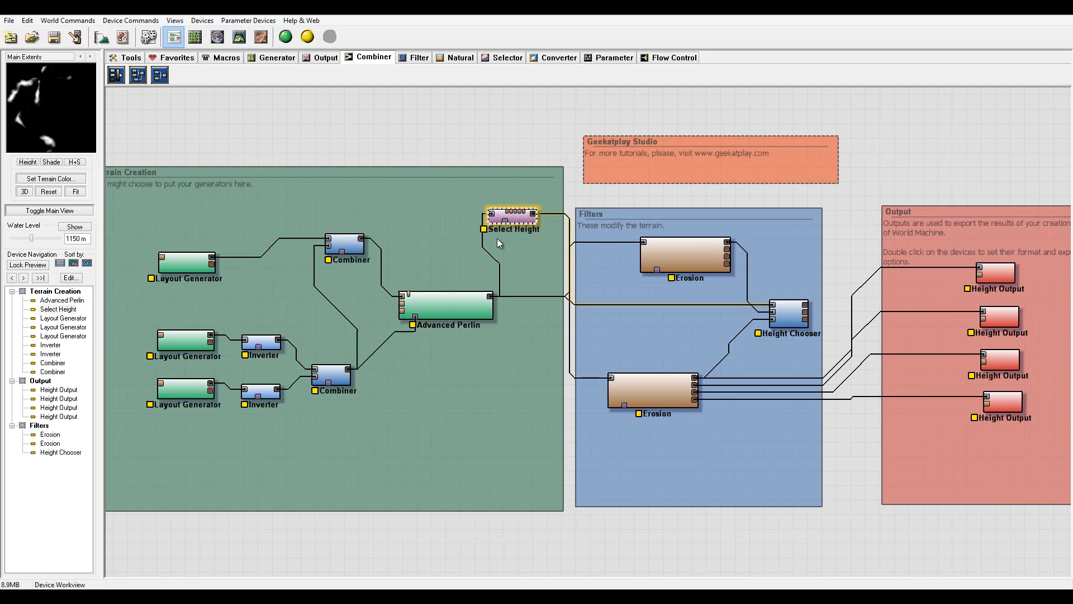
drag(438, 304, 435, 301)
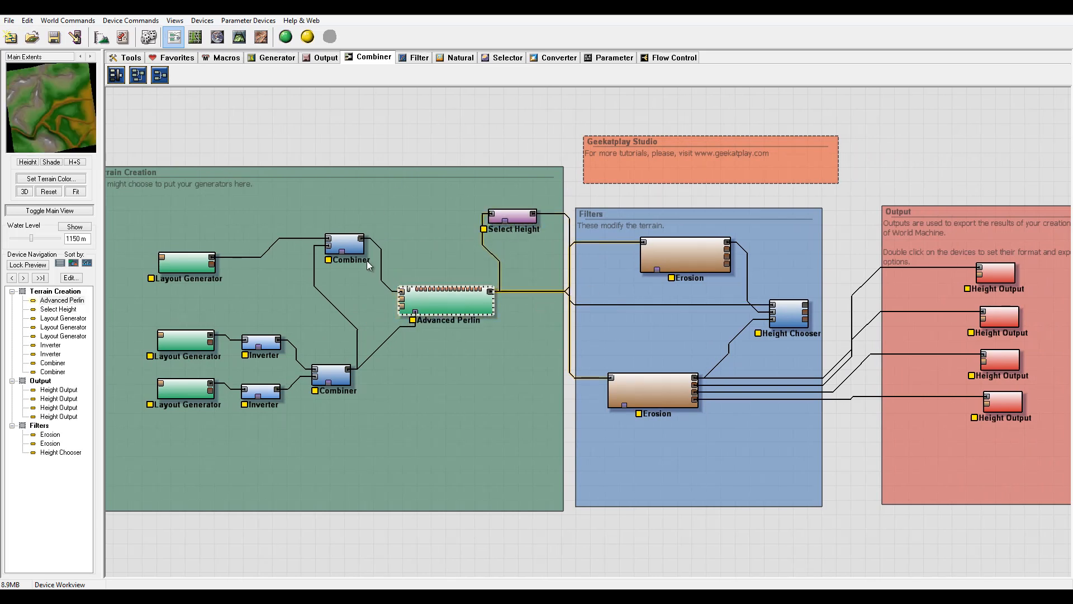
middle_drag(518, 267, 497, 267)
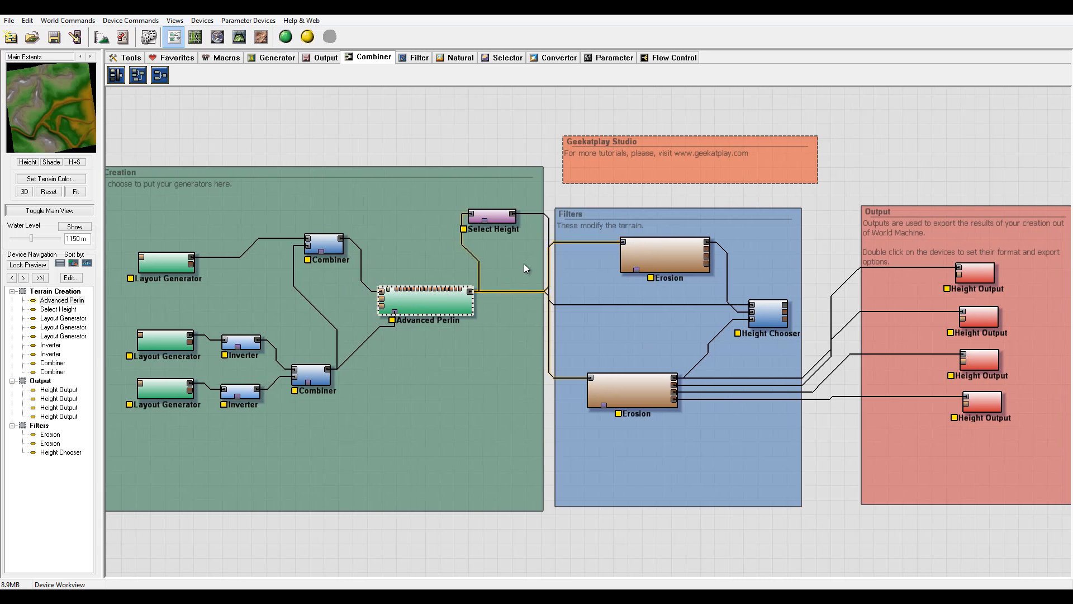
Reposition the upper Erosion device closer to the Height Chooser and select it for preview.
drag(684, 252, 692, 241)
mouse_move(502, 219)
mouse_down()
mouse_move(507, 228)
mouse_move(506, 219)
mouse_up()
click(672, 240)
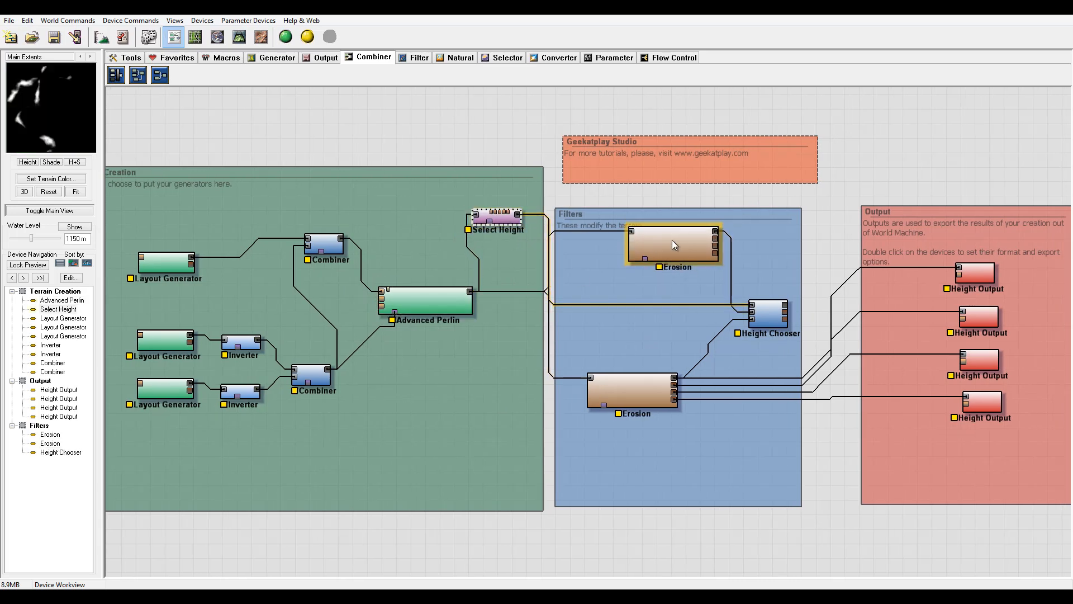
mouse_move(671, 240)
mouse_down()
mouse_move(749, 277)
mouse_move(682, 255)
mouse_up()
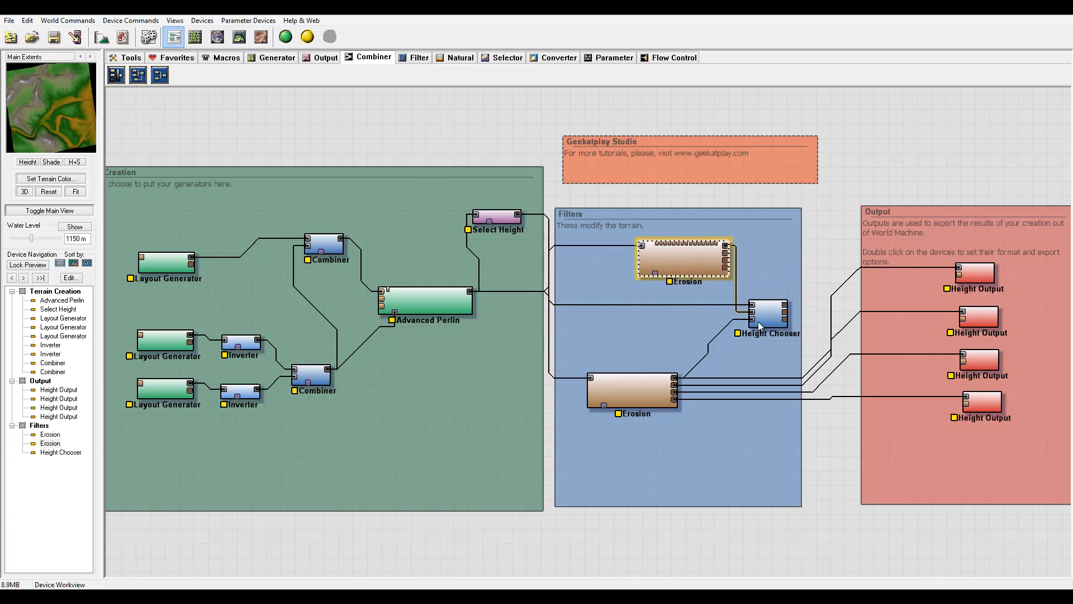
click(753, 316)
click(694, 272)
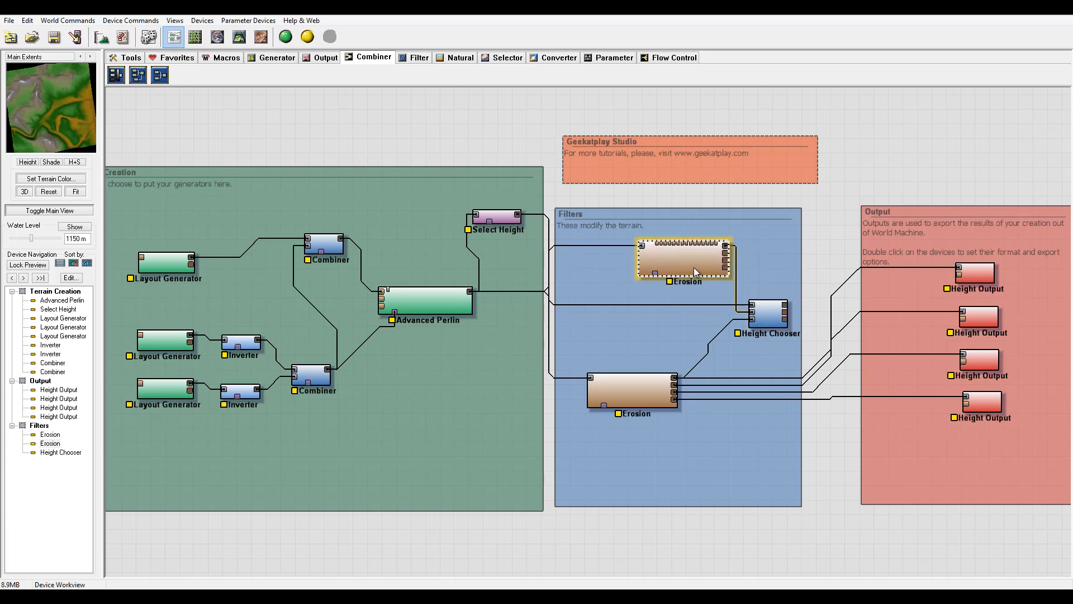
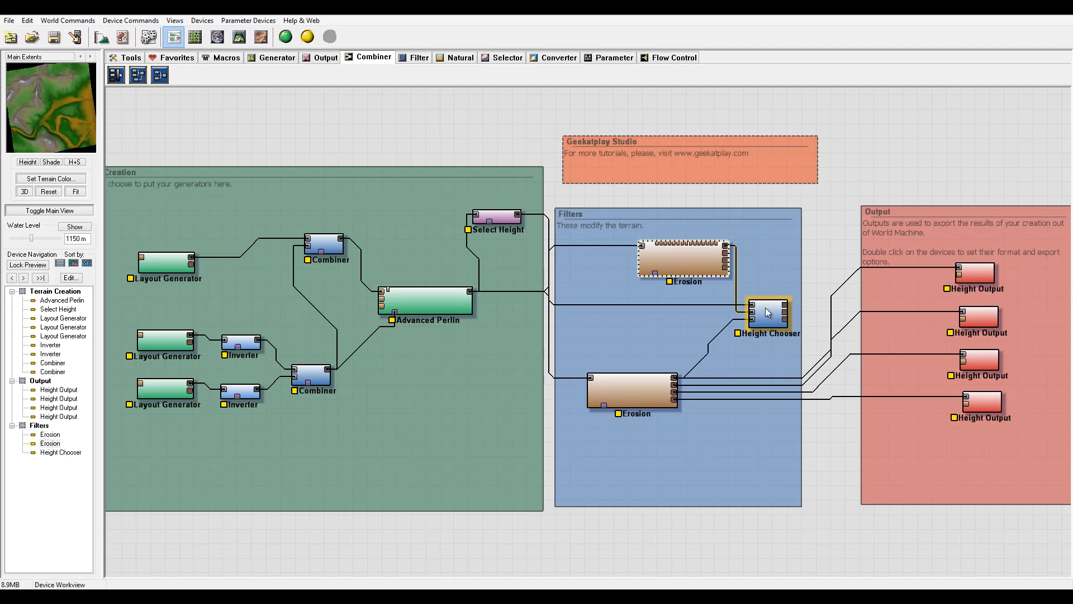
Shift the upper Erosion device slightly left in the workview and switch to the 3D terrain preview.
drag(685, 253, 642, 261)
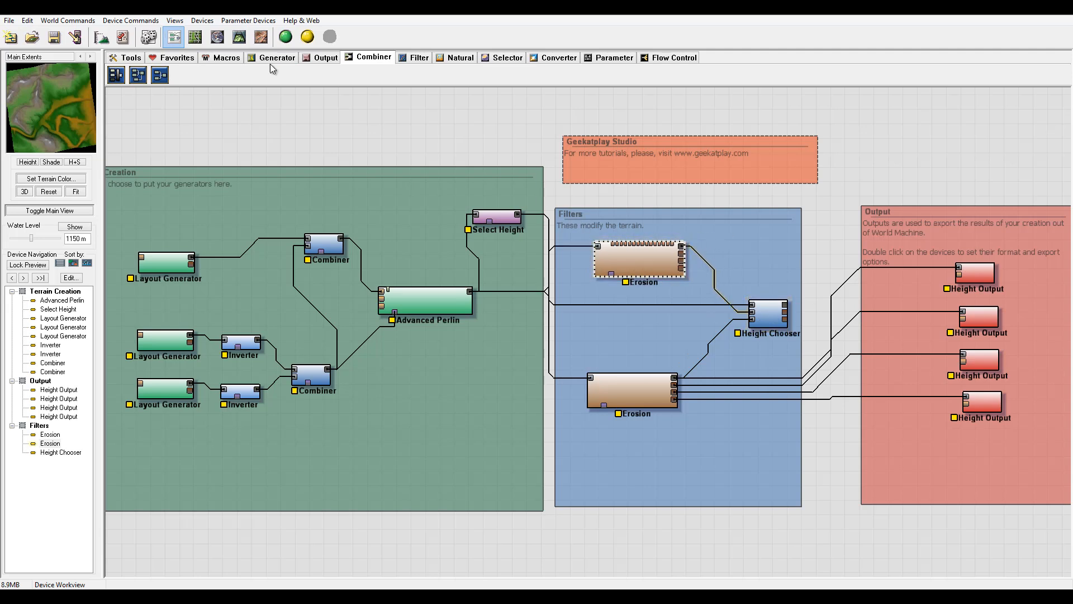
click(240, 37)
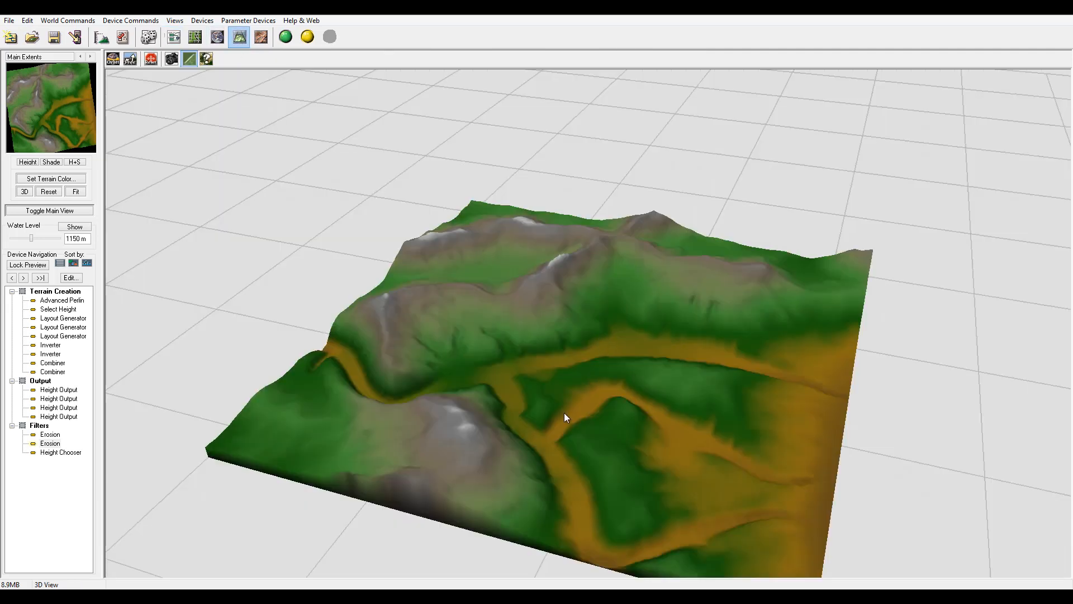
Open the upper Erosion's settings and set erosive power 0.160, rock hardness 0.603 and sediment carry amount 0.444.
double_click(50, 443)
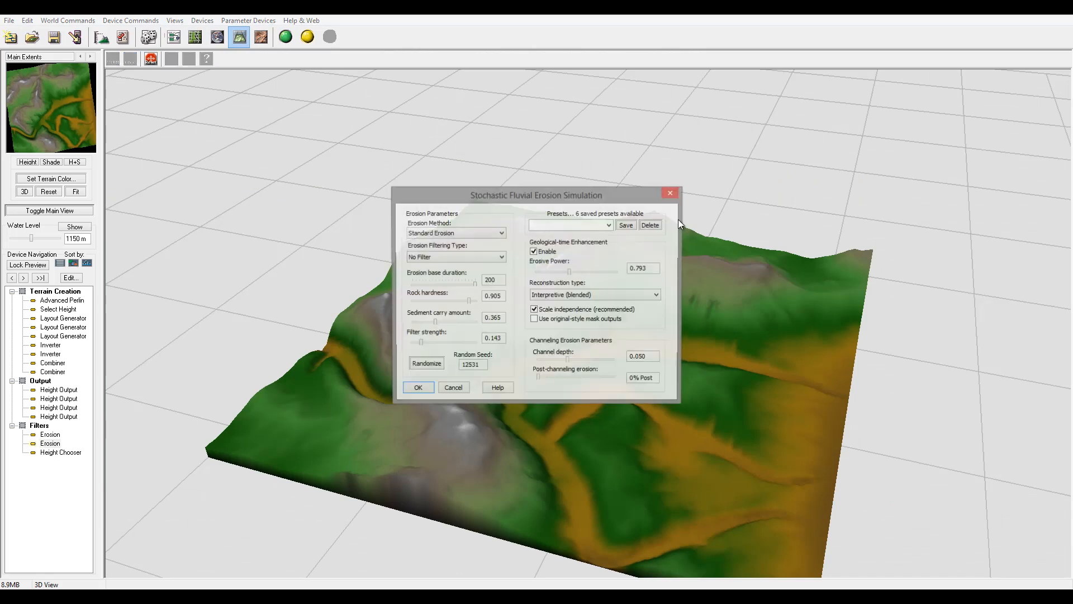
drag(575, 197, 837, 124)
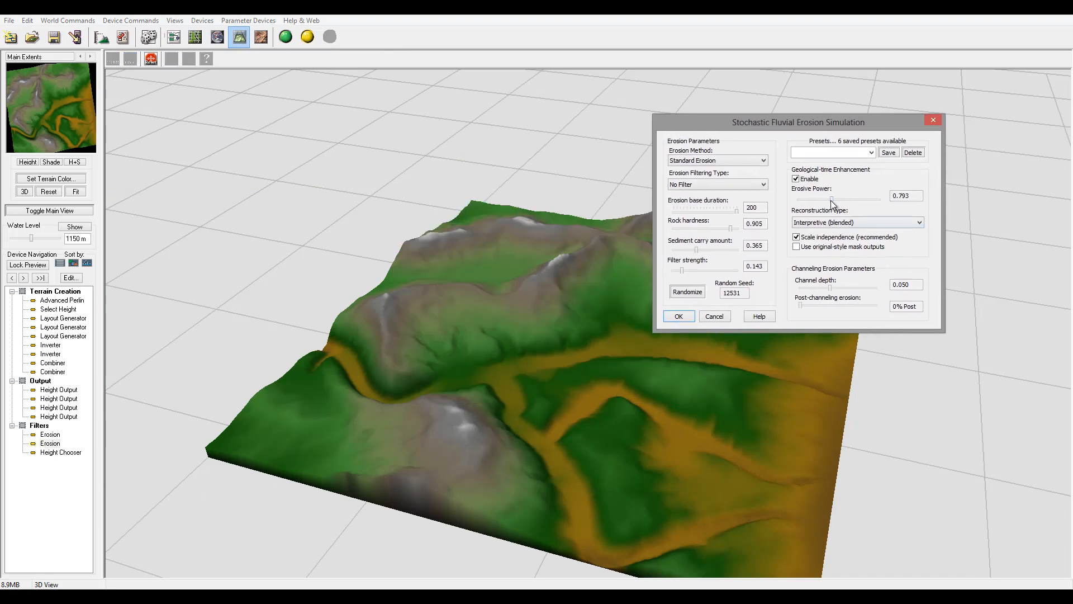
click(806, 200)
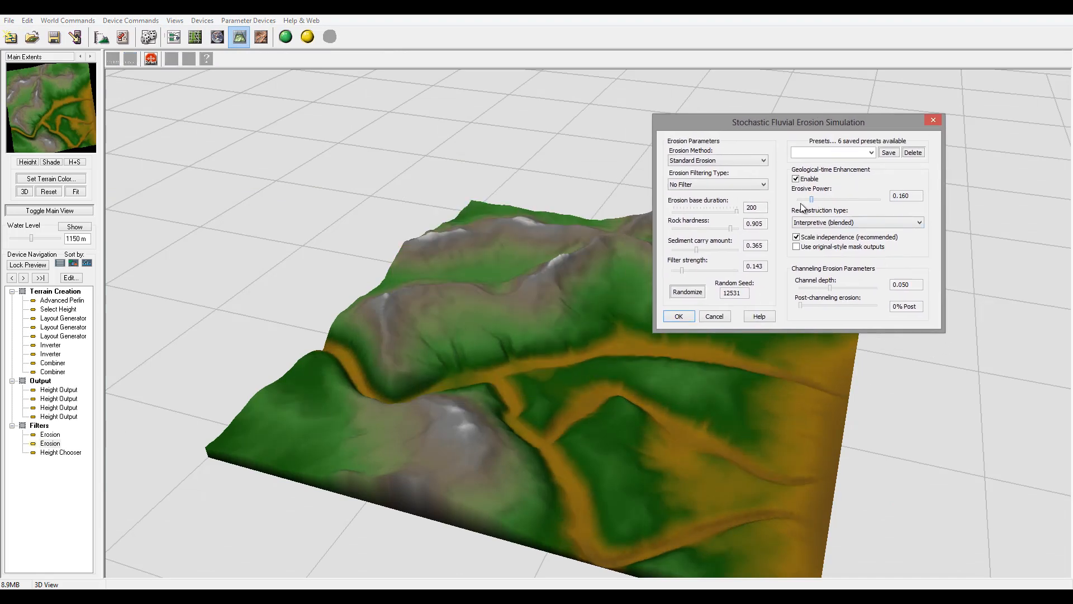
drag(730, 229, 712, 229)
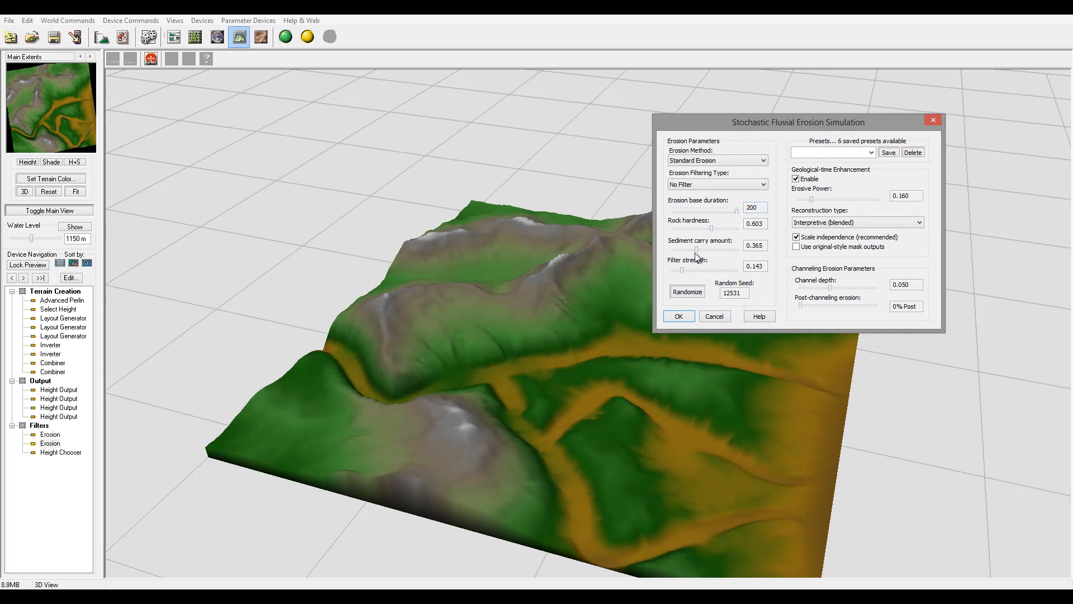
click(726, 249)
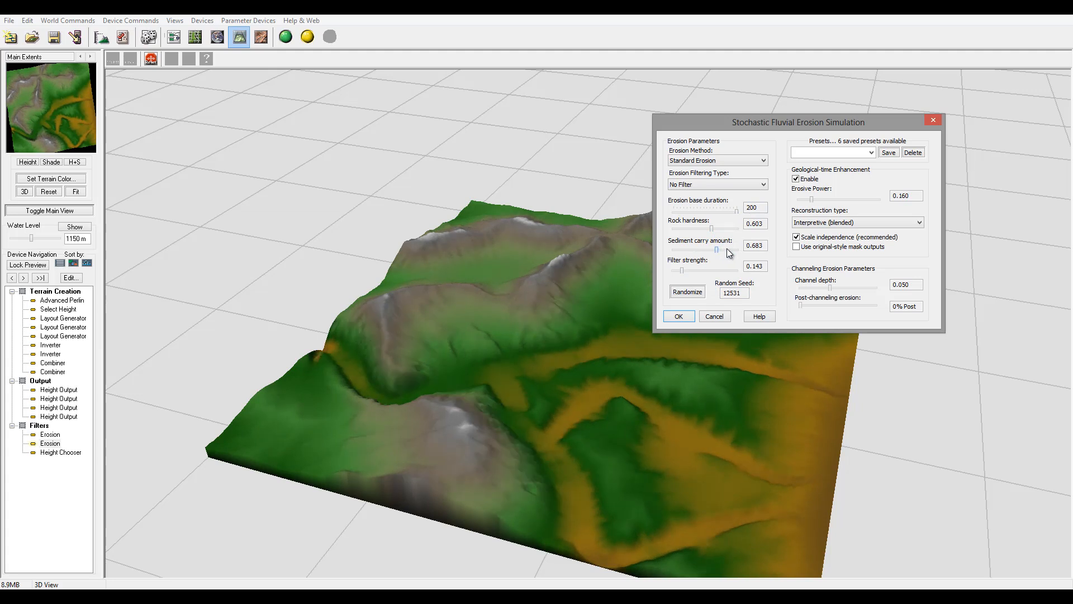
drag(726, 249, 726, 250)
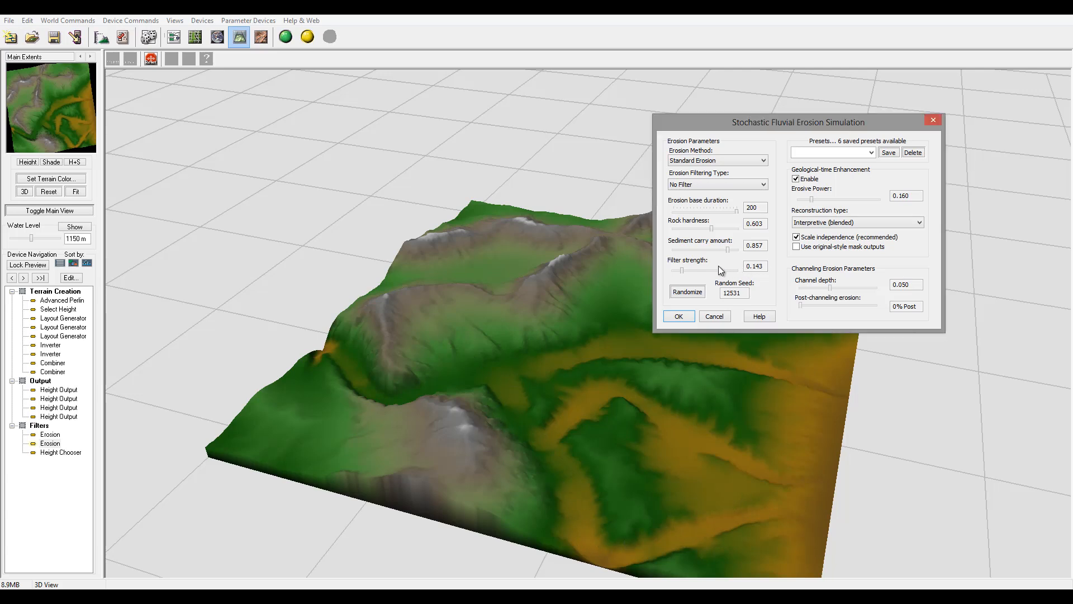
drag(727, 249, 701, 250)
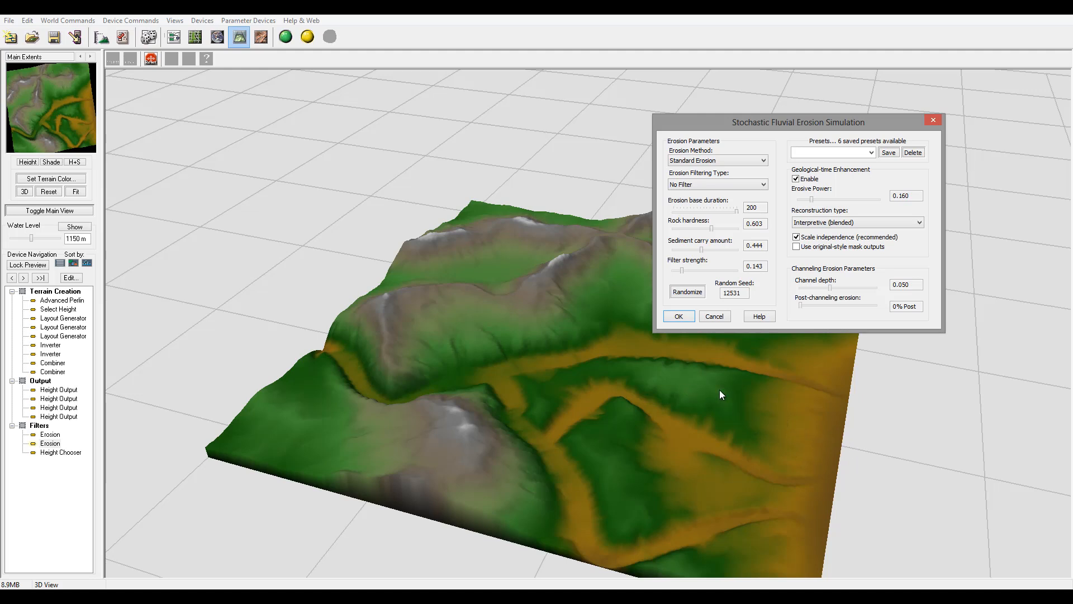
click(688, 315)
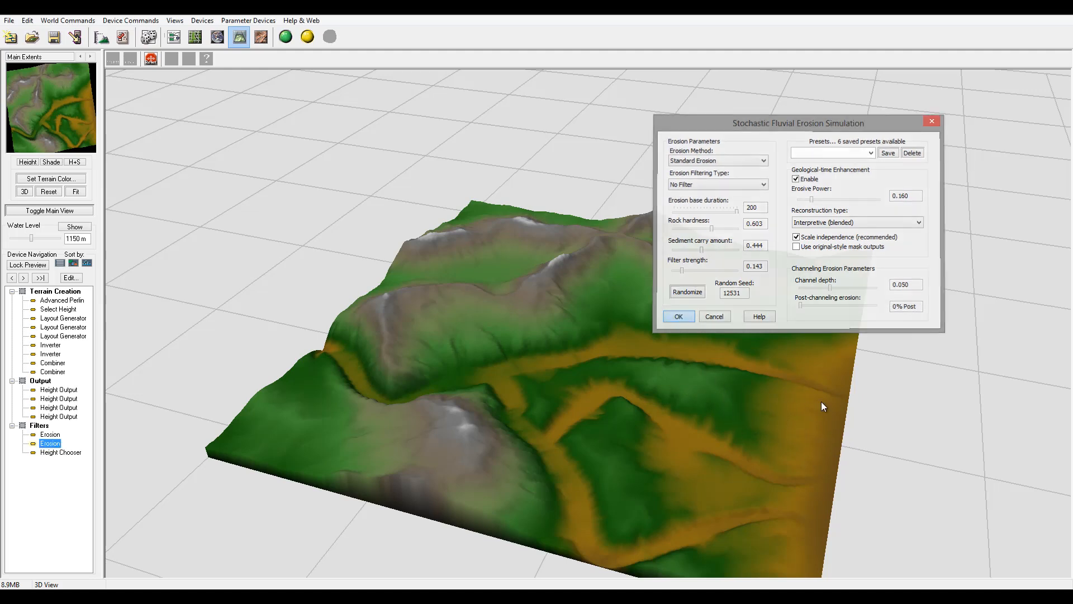
In the second Layout Generator's layout, shrink Circle 1's radius slightly and nudge the circle a little downward.
click(193, 38)
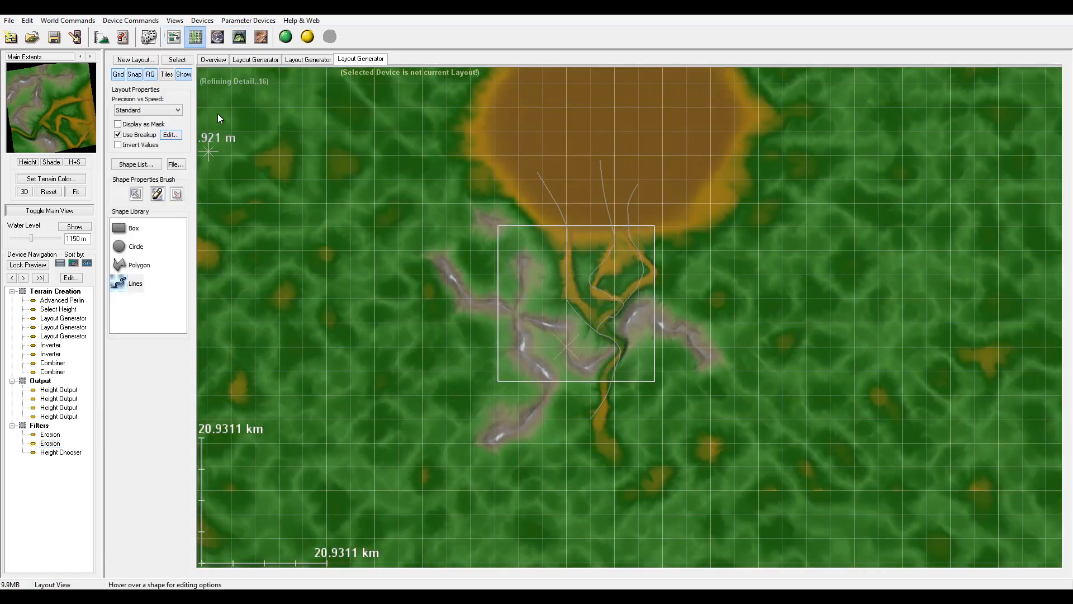
click(308, 59)
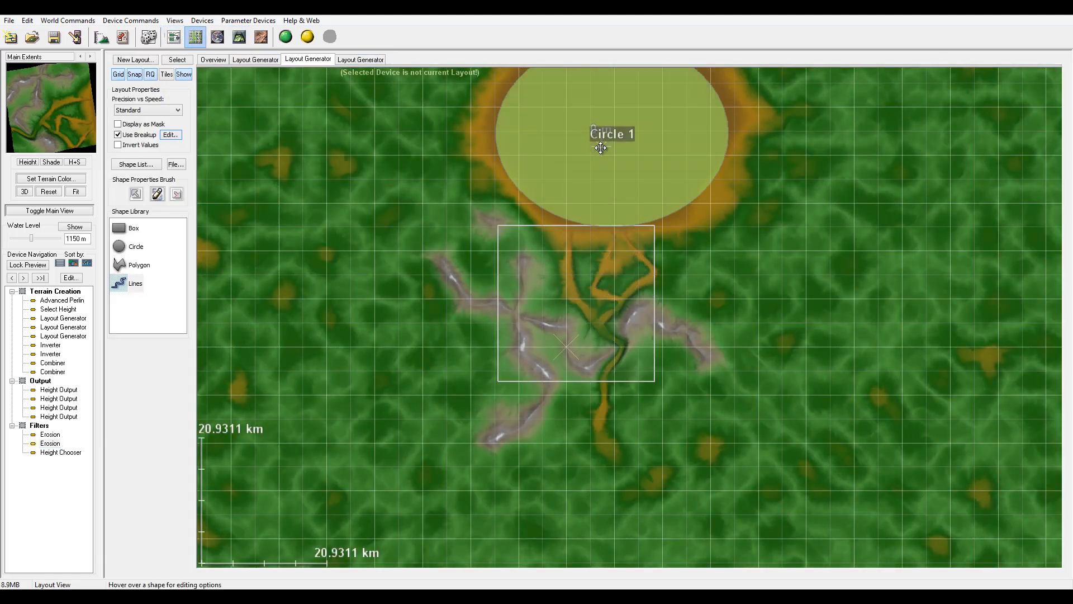
drag(601, 148, 600, 157)
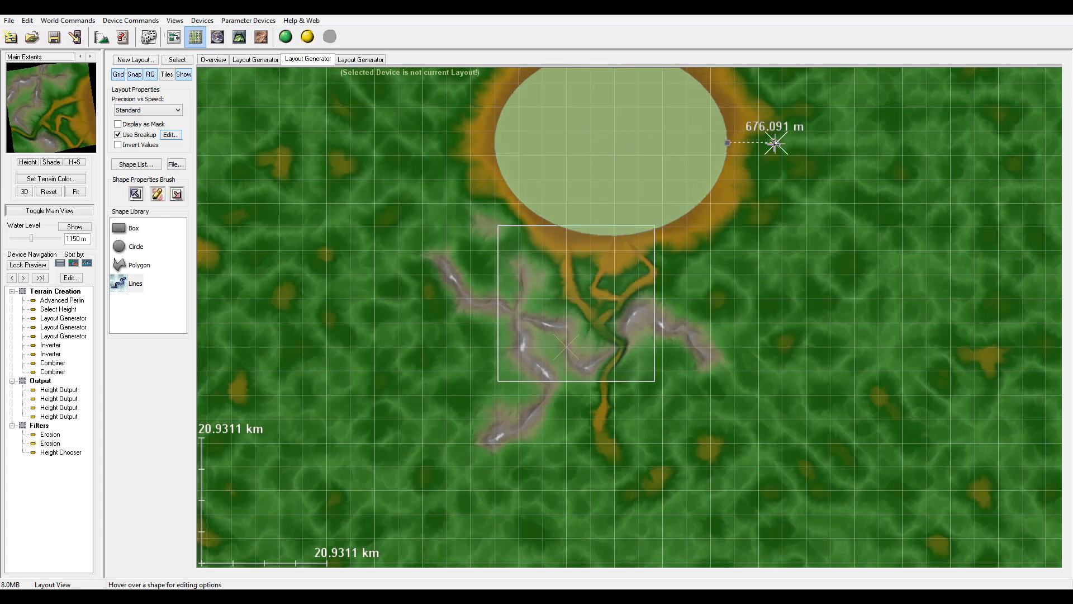
drag(774, 143, 765, 144)
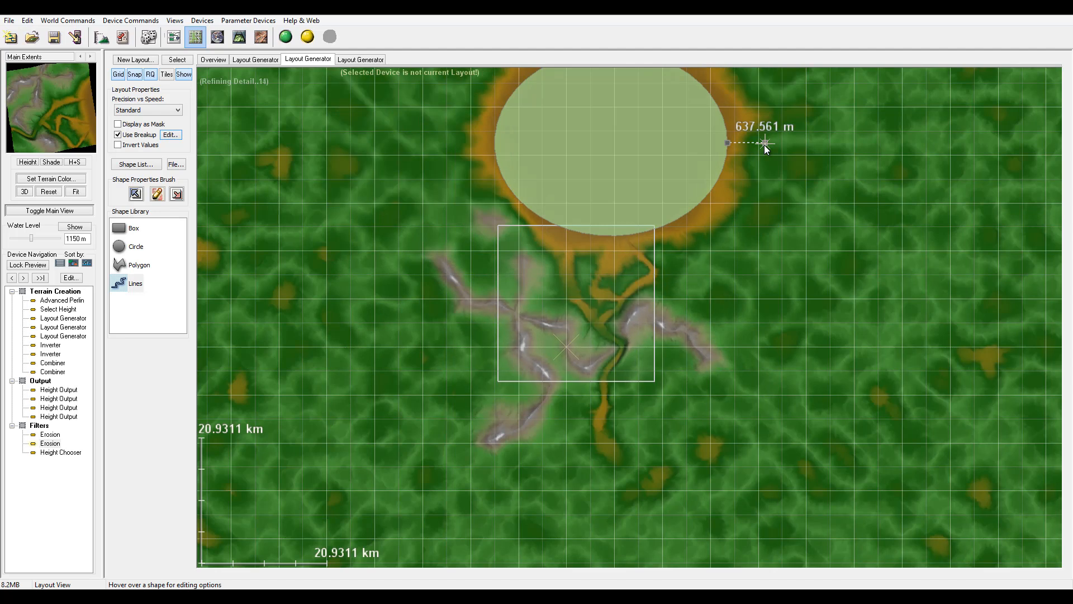
click(764, 146)
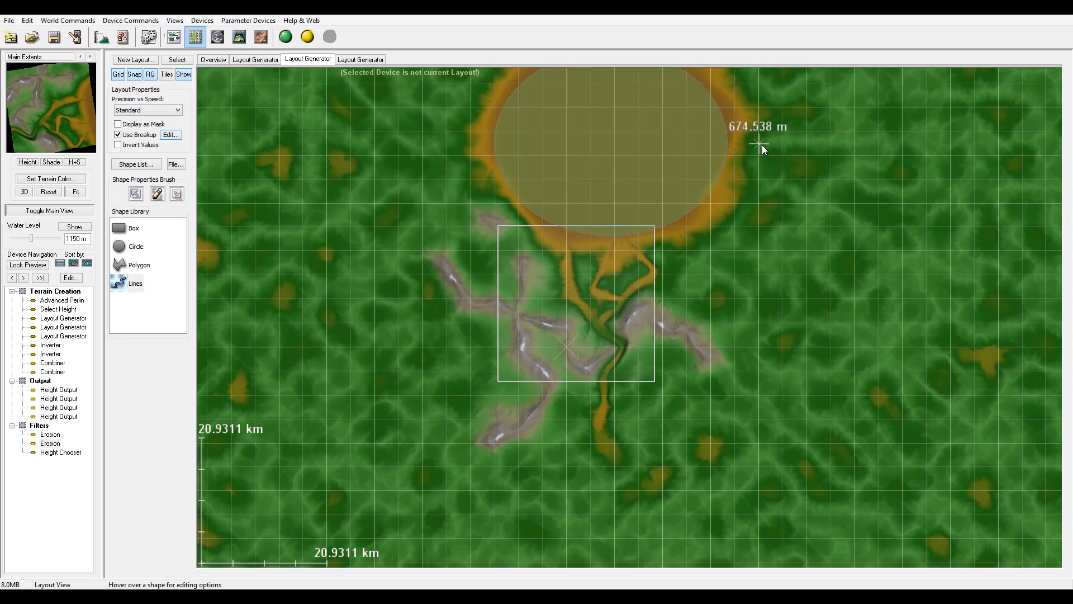
click(667, 143)
drag(764, 143, 759, 143)
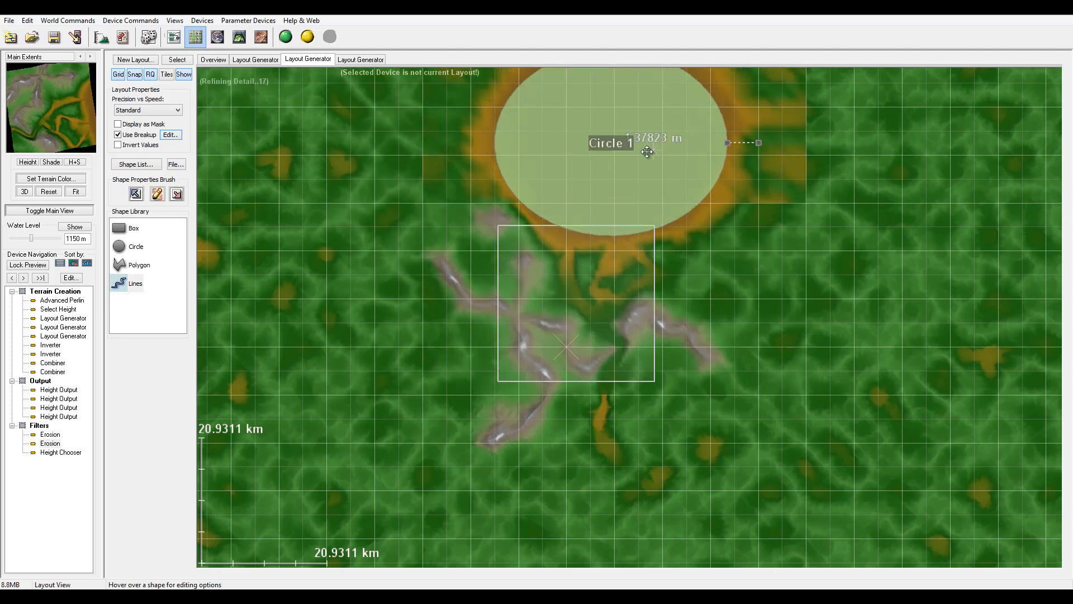
mouse_move(647, 152)
mouse_down()
mouse_move(649, 162)
mouse_move(662, 146)
mouse_move(656, 165)
mouse_move(643, 159)
mouse_up()
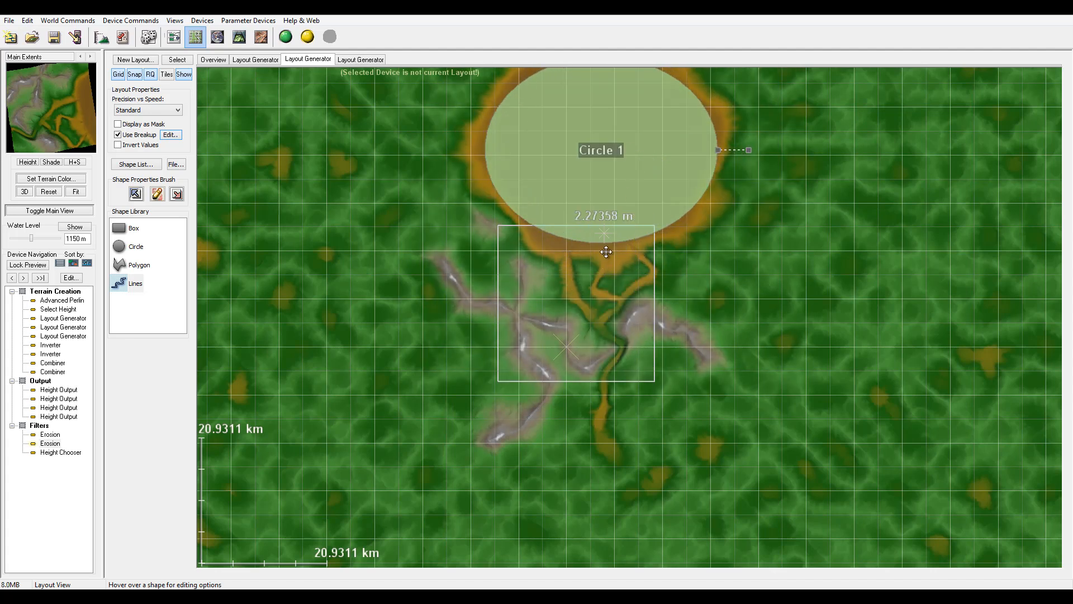
Reopen the upper Erosion's settings, set rock hardness to 0.825 and switch the erosion method to Channeled Erosion.
click(239, 37)
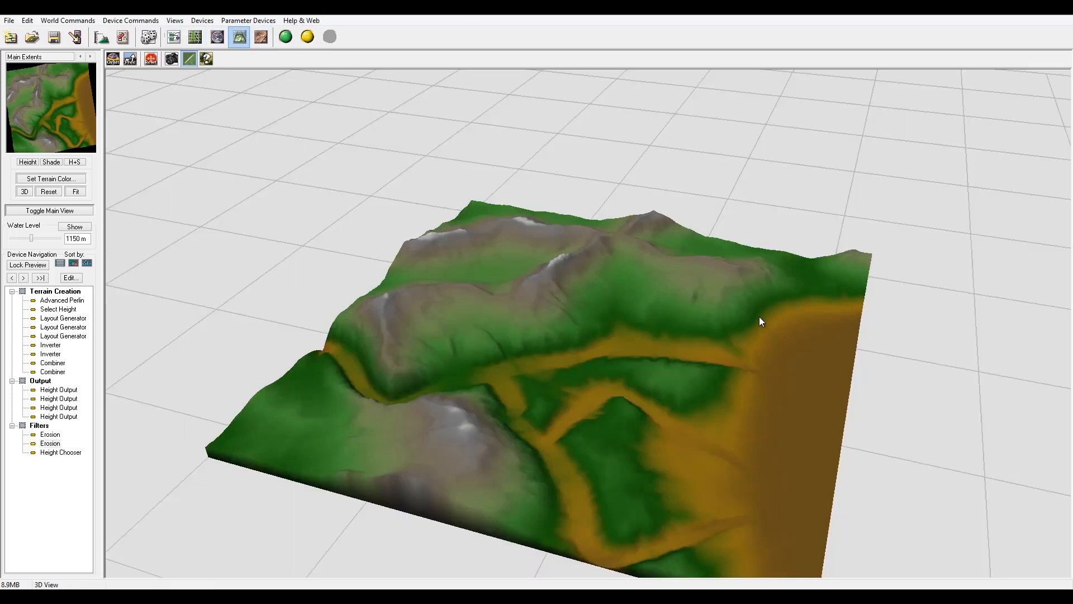
click(50, 443)
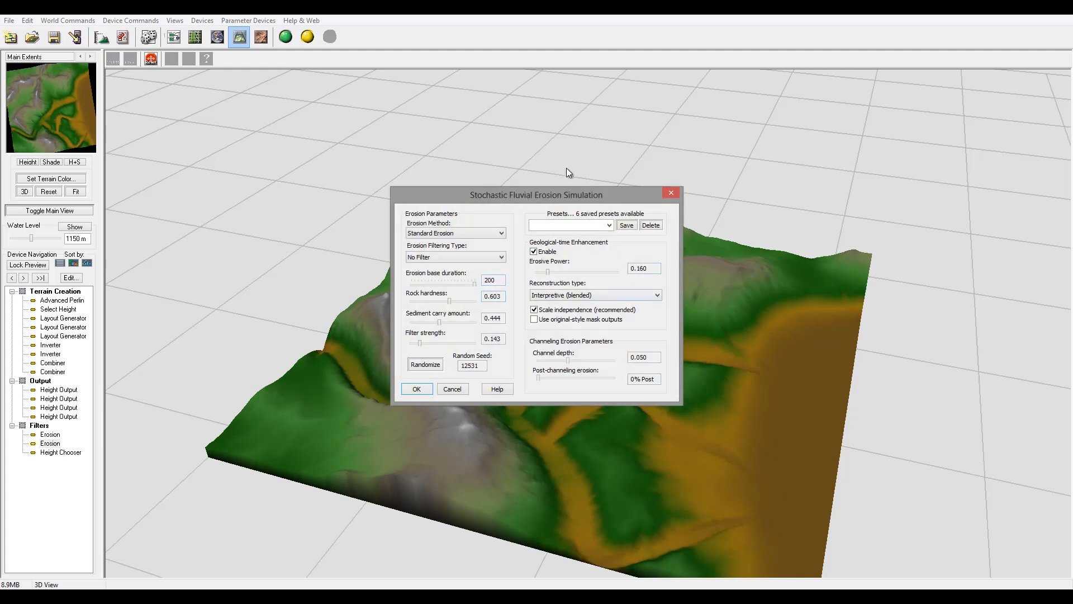
drag(559, 196, 912, 140)
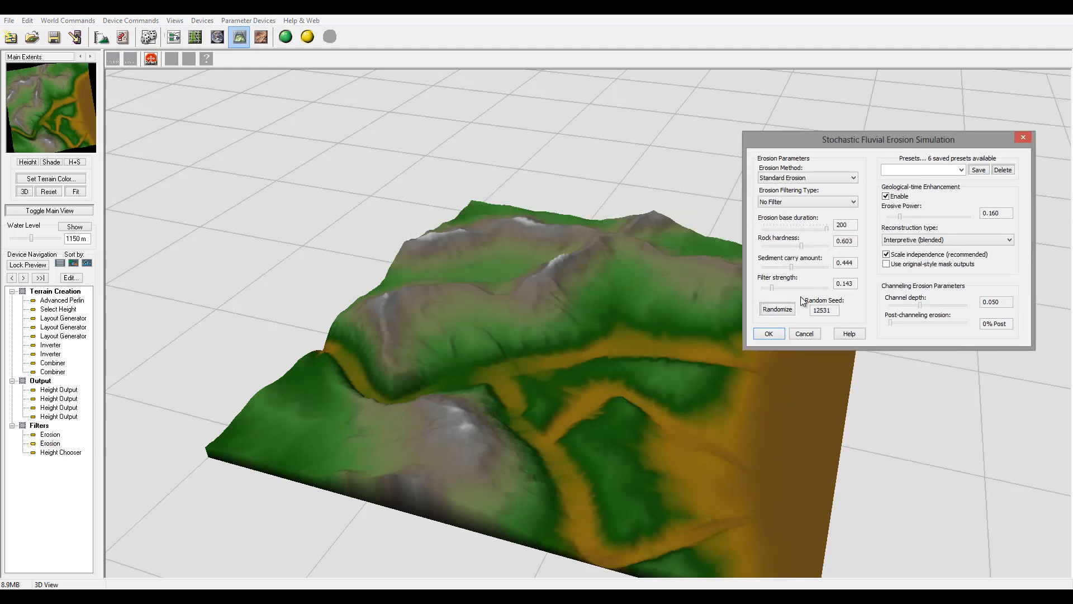
drag(792, 266, 817, 245)
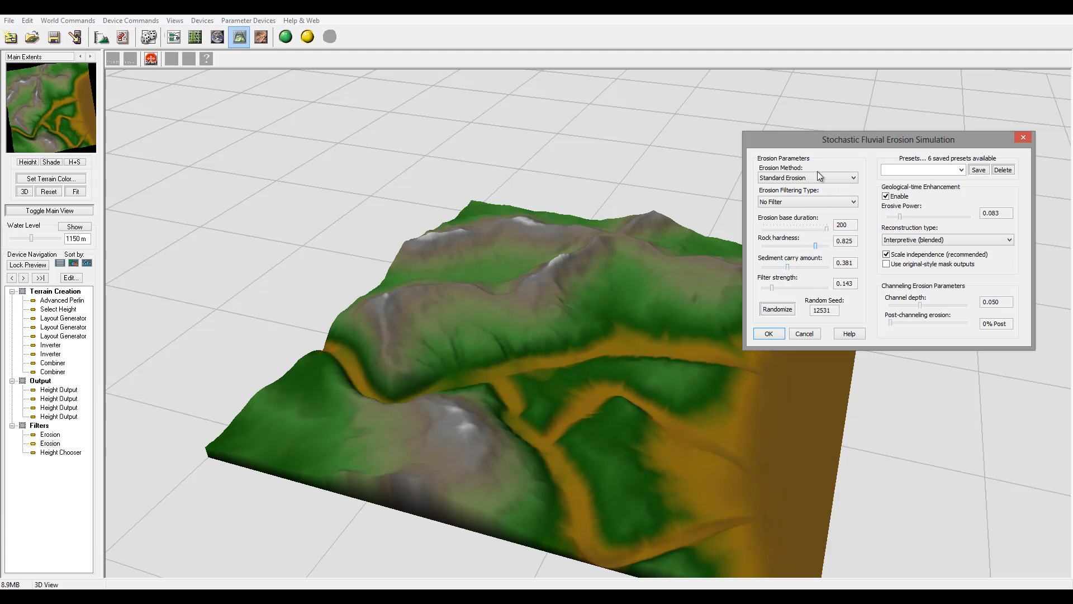
click(810, 176)
click(790, 196)
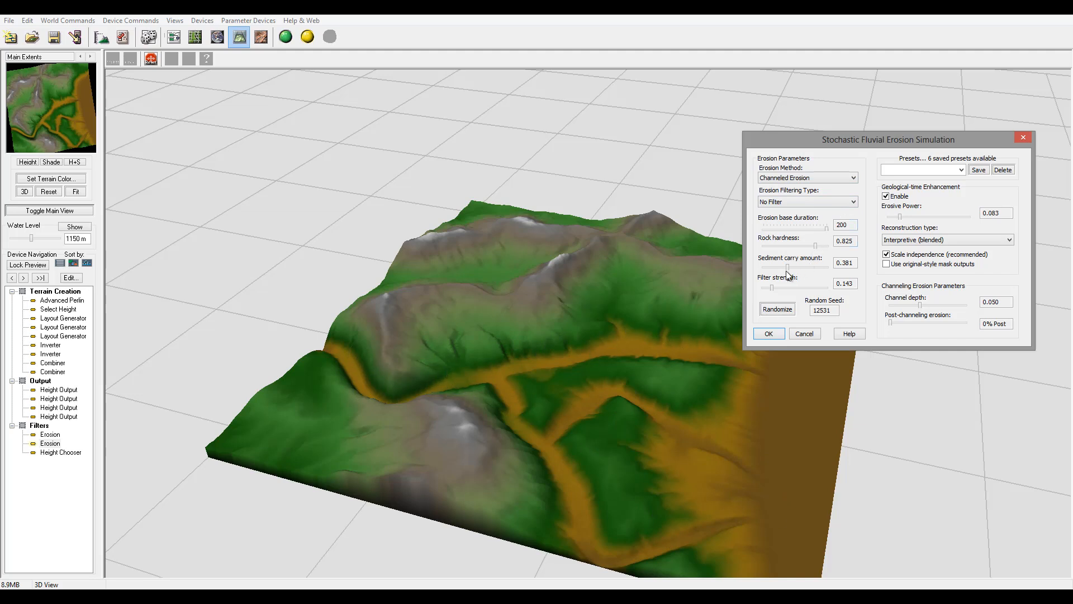
Set the upper Erosion's rock hardness to 0.952, sediment carry amount to 0.254 and erosive power to 0.878, then apply.
drag(787, 266, 826, 250)
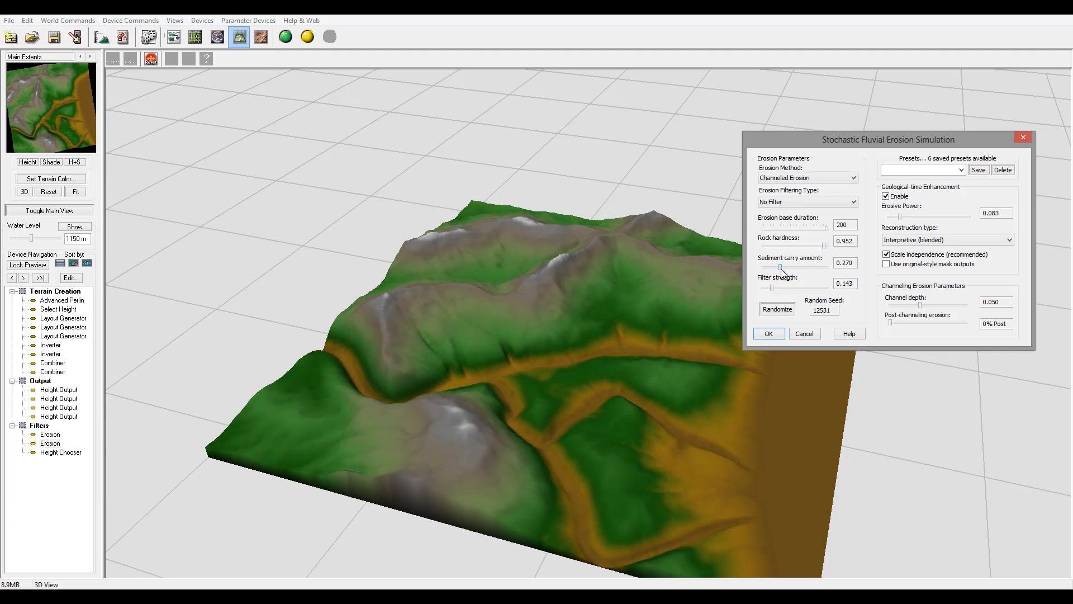
click(781, 268)
drag(901, 217, 927, 220)
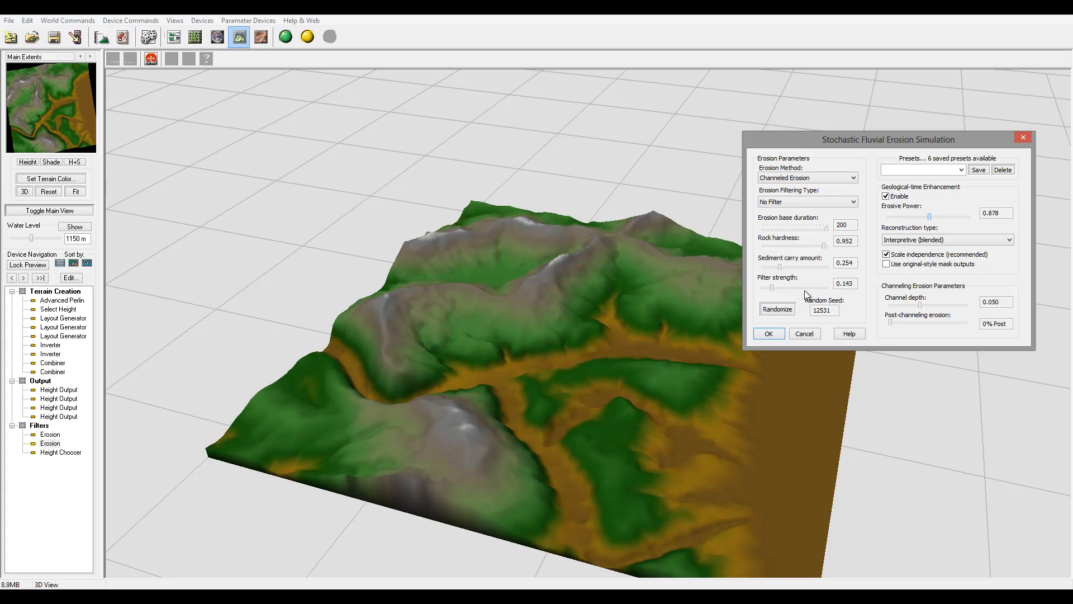
click(768, 333)
Inspect the eroded terrain from another angle in 3D, then select the lower Erosion device and briefly open its settings.
drag(717, 353, 540, 387)
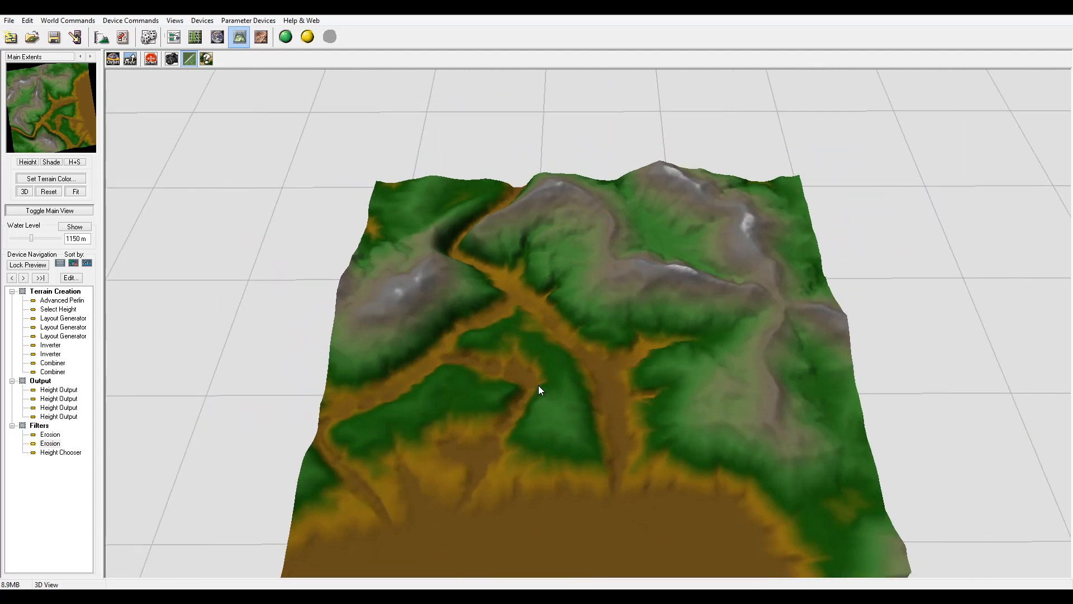
drag(491, 287, 523, 342)
click(173, 37)
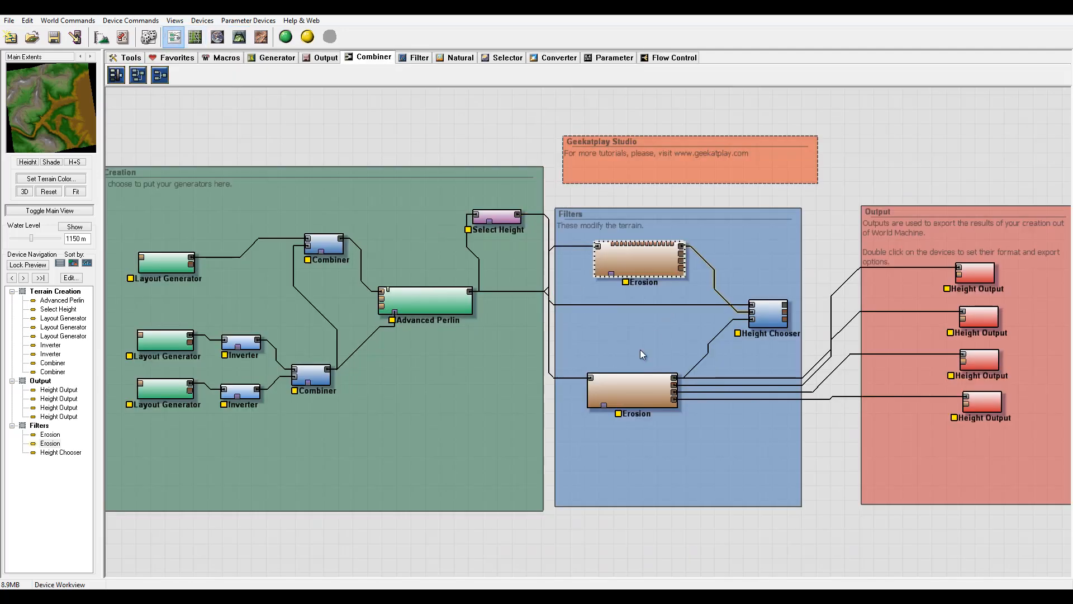
click(649, 386)
double_click(648, 392)
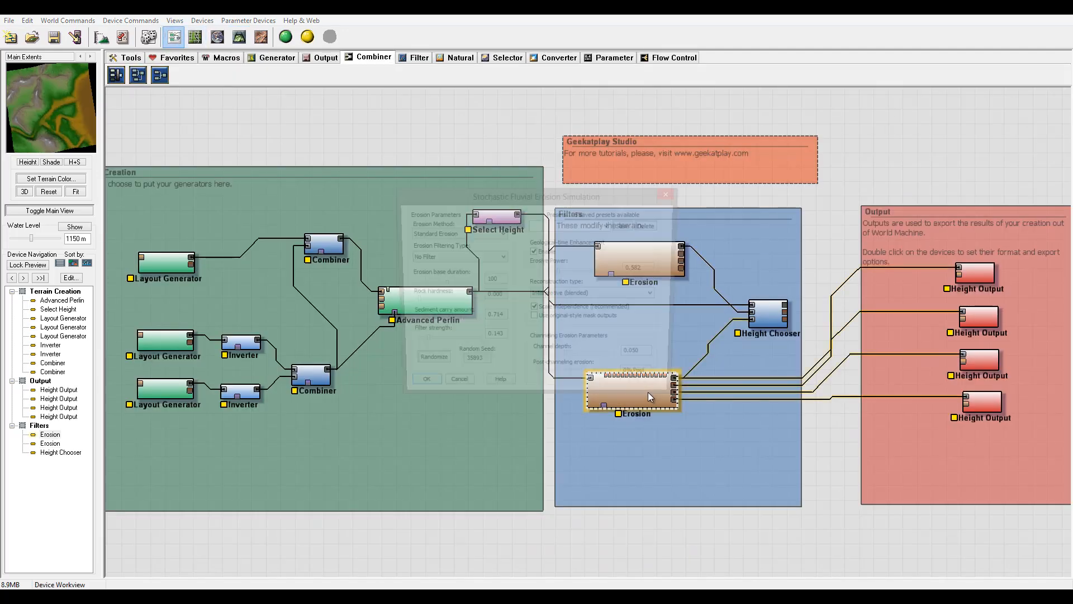
click(417, 389)
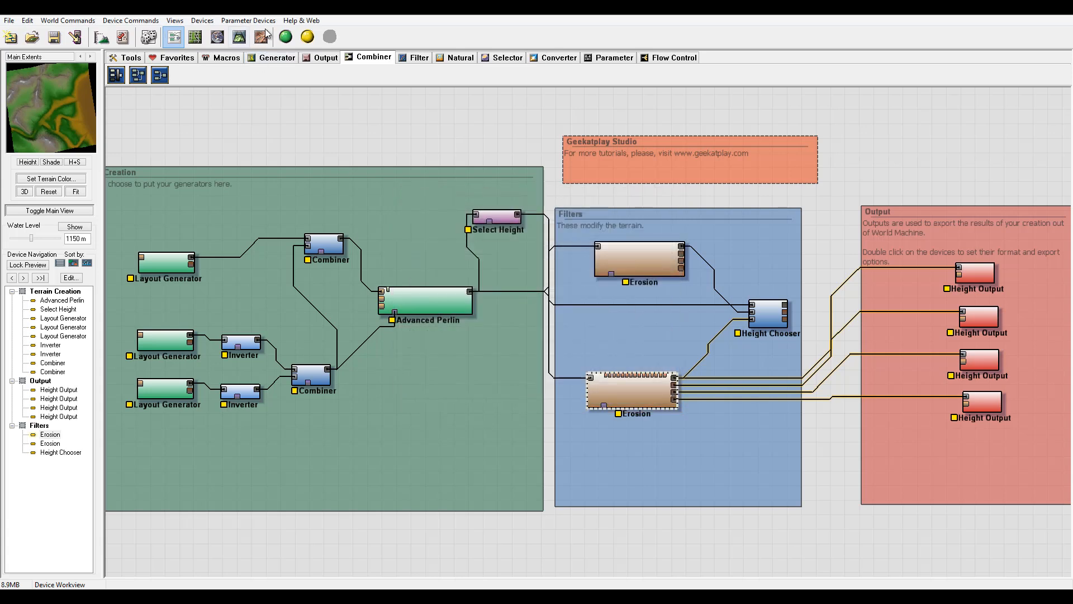
Open the lower Erosion's settings in the 3D preview and set sediment carry amount 0.794 and erosion base duration 190.
click(239, 37)
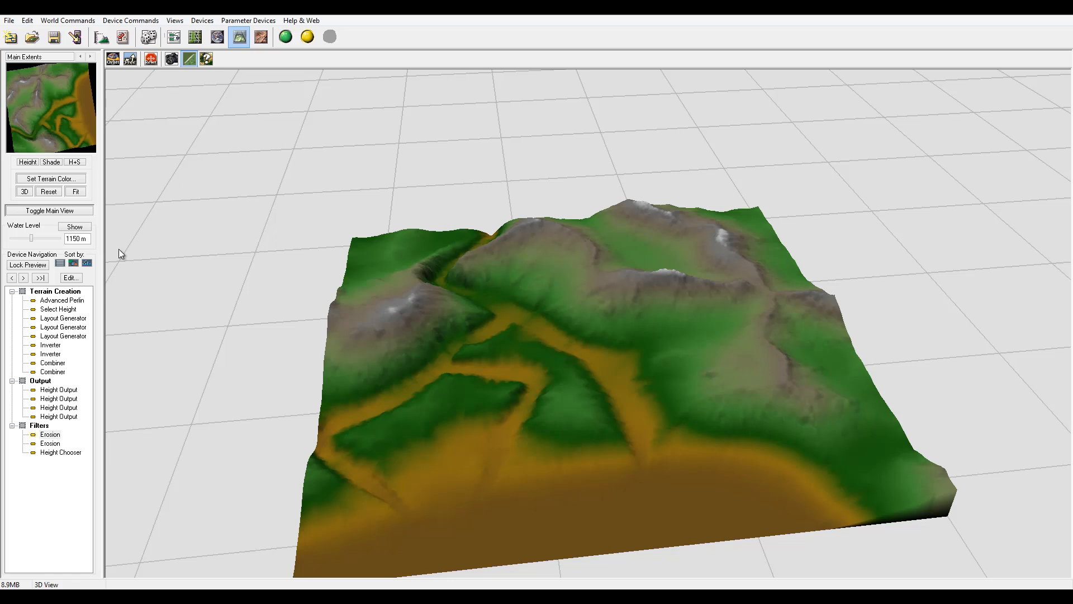
double_click(50, 443)
drag(481, 190, 798, 105)
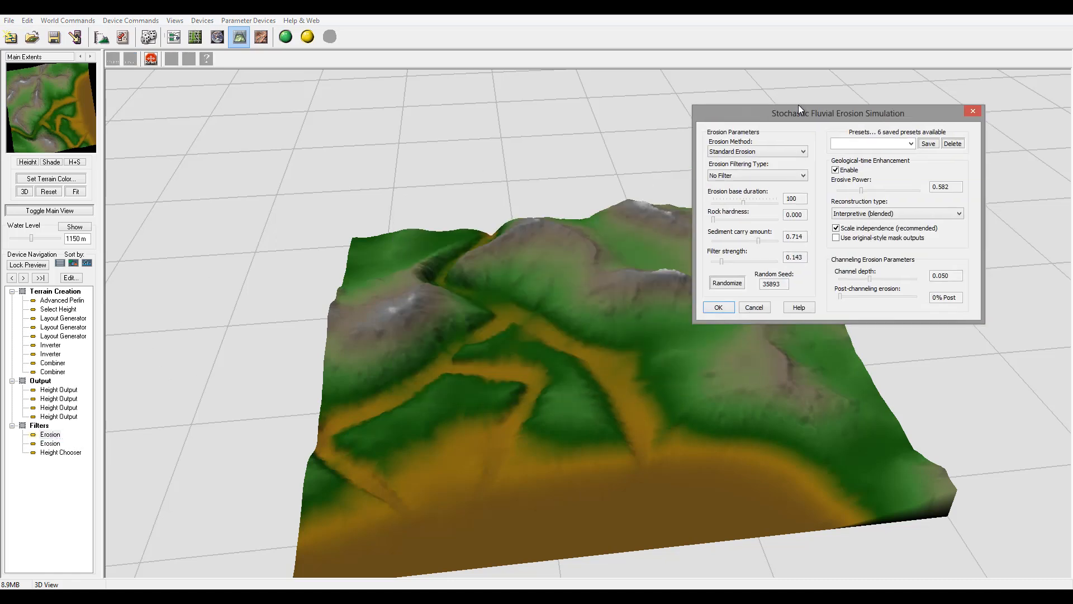
mouse_move(759, 233)
mouse_down()
mouse_move(740, 235)
mouse_move(764, 236)
mouse_up()
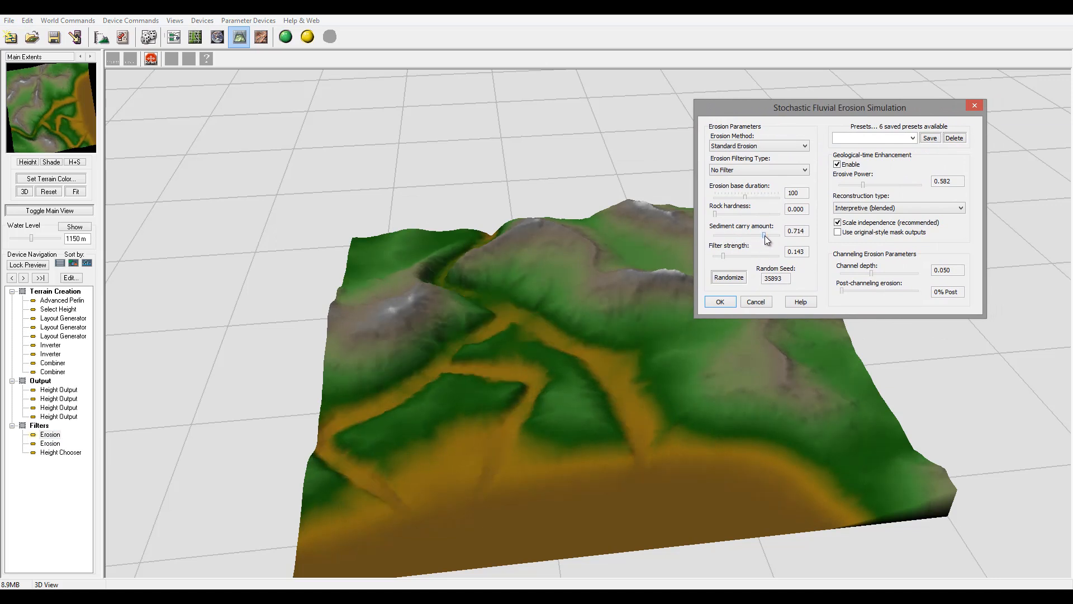
click(736, 197)
drag(736, 198, 777, 197)
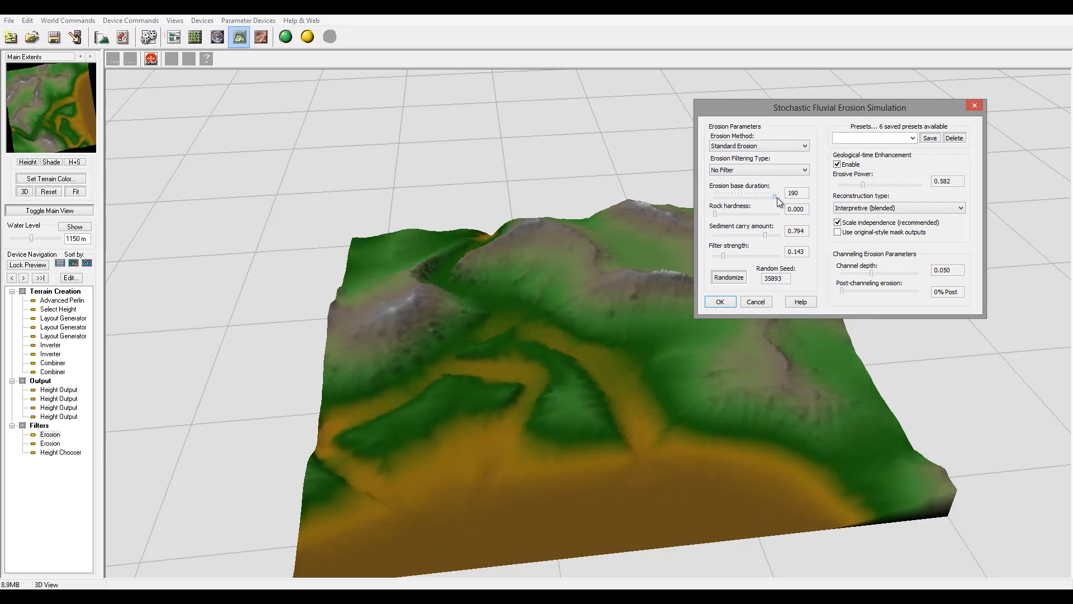
Set the lower Erosion's rock hardness to 0.095 and erosive power to 0.617, then apply.
mouse_move(718, 216)
mouse_down()
mouse_move(729, 214)
mouse_move(720, 214)
mouse_up()
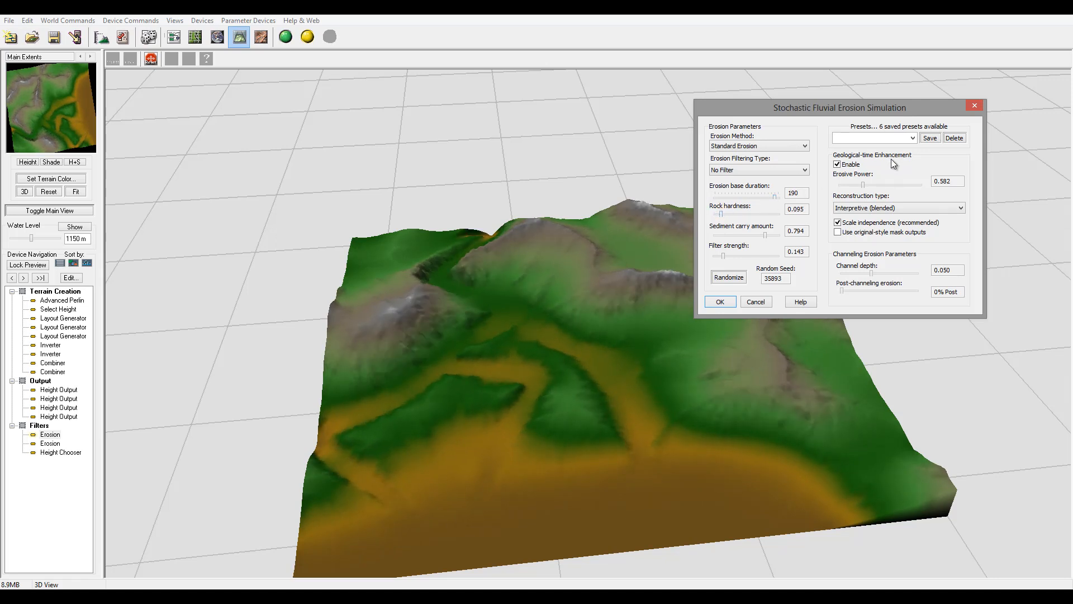
mouse_move(862, 185)
mouse_down()
mouse_move(890, 184)
mouse_move(854, 183)
mouse_move(865, 182)
mouse_up()
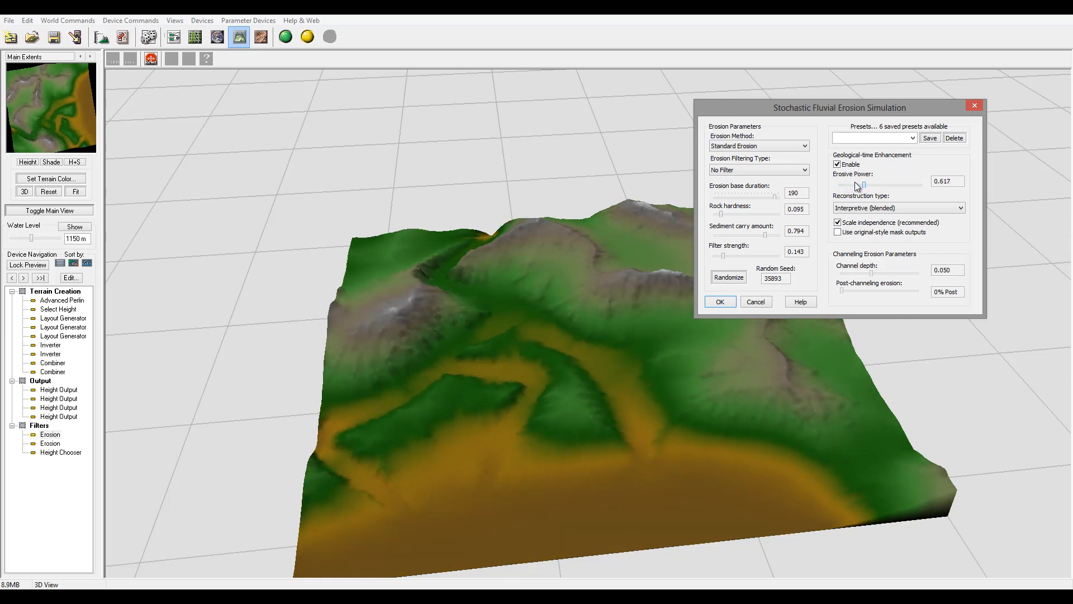
click(720, 301)
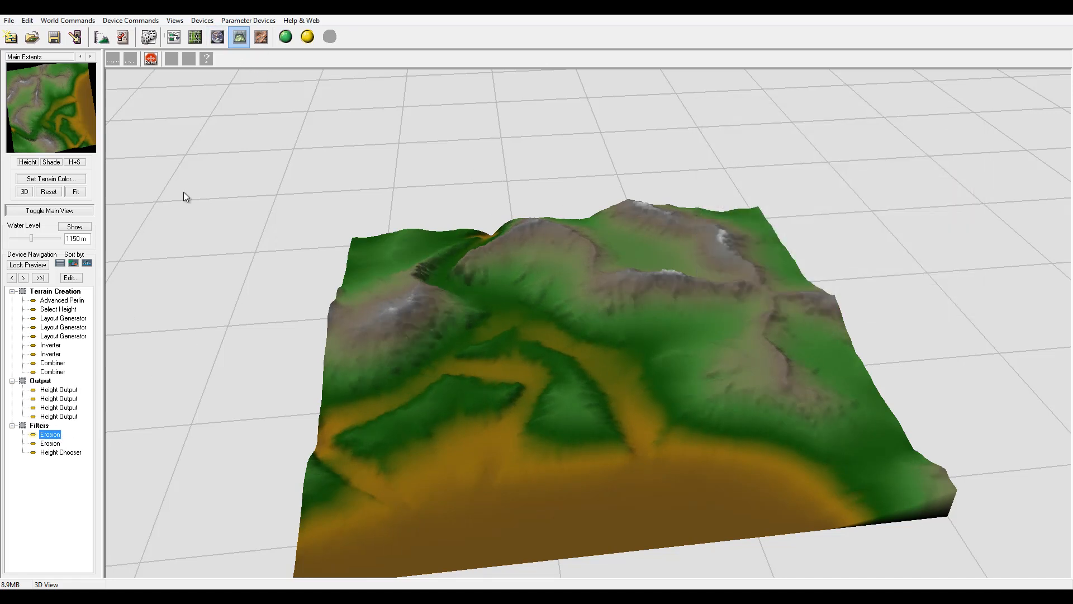
Open the Advanced Perlin generator and set its elevation center to about 1805 and steepness to 0.813, then confirm.
click(175, 37)
double_click(430, 307)
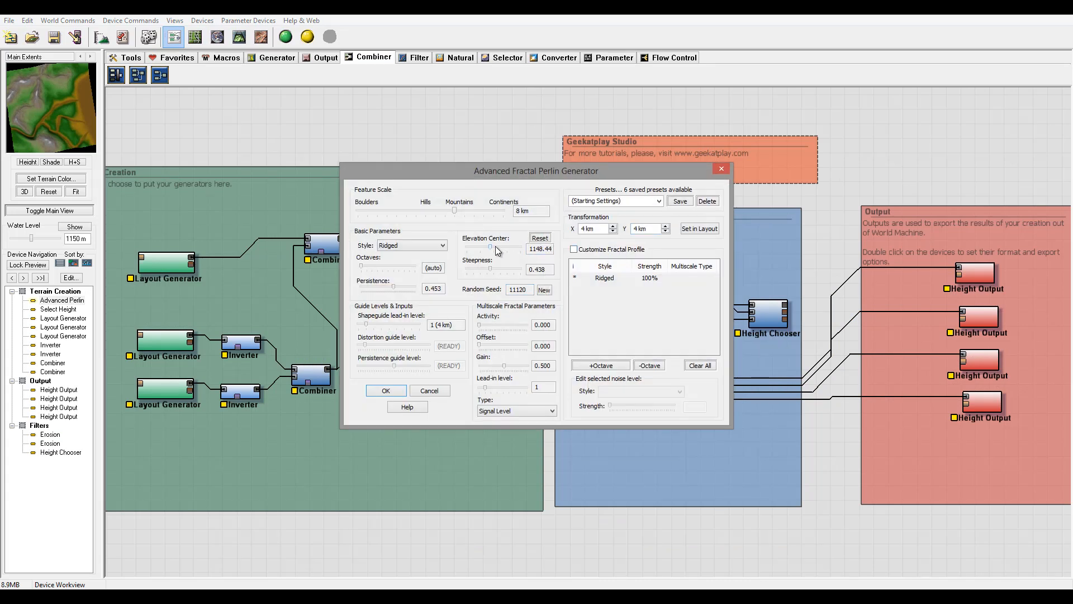
drag(495, 246, 498, 269)
click(504, 268)
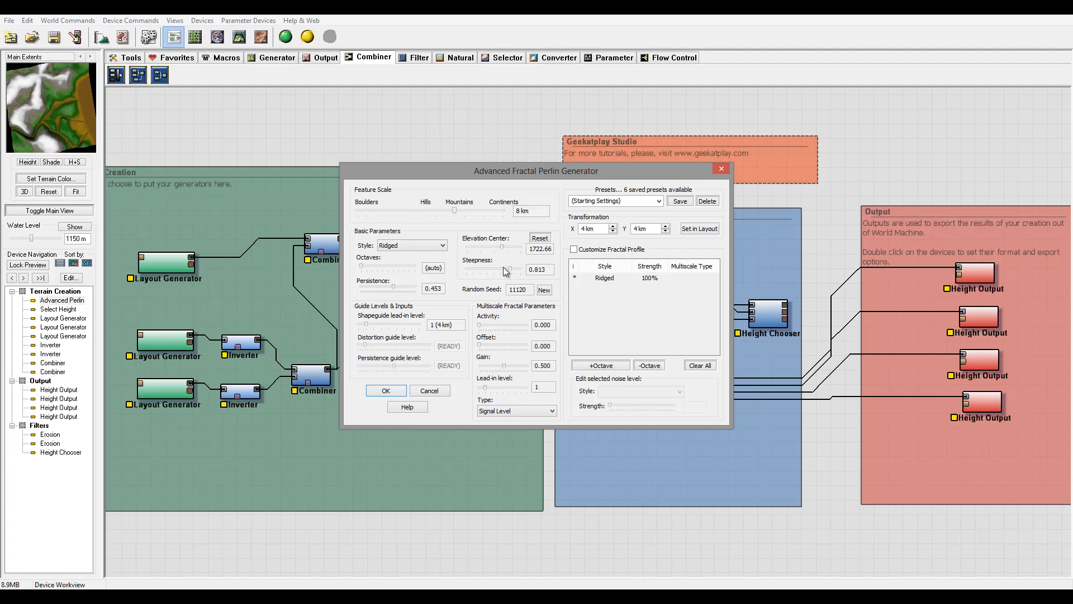
click(506, 246)
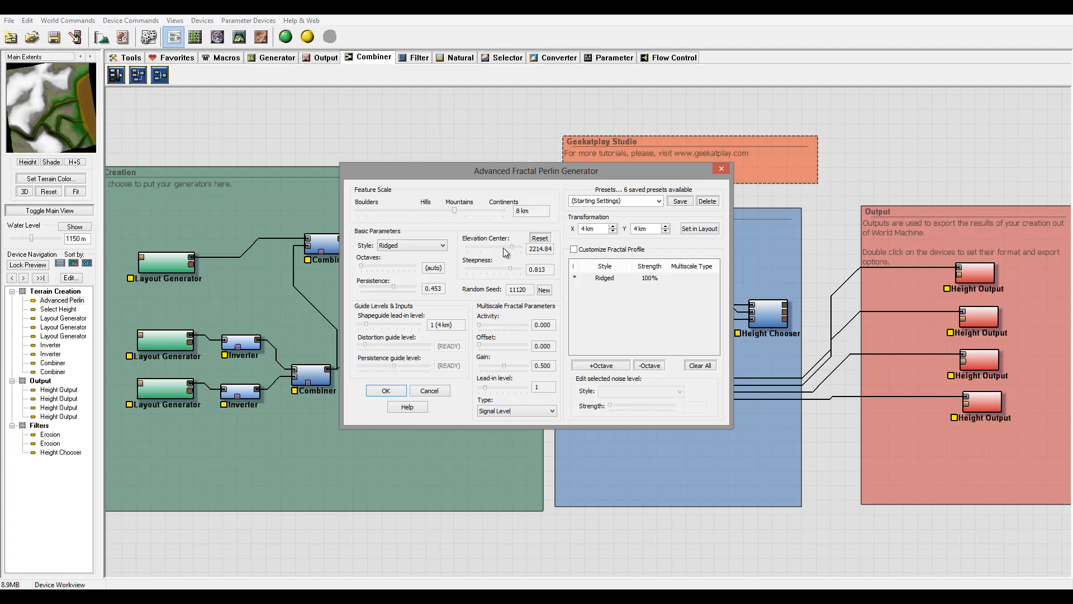
drag(509, 246, 503, 247)
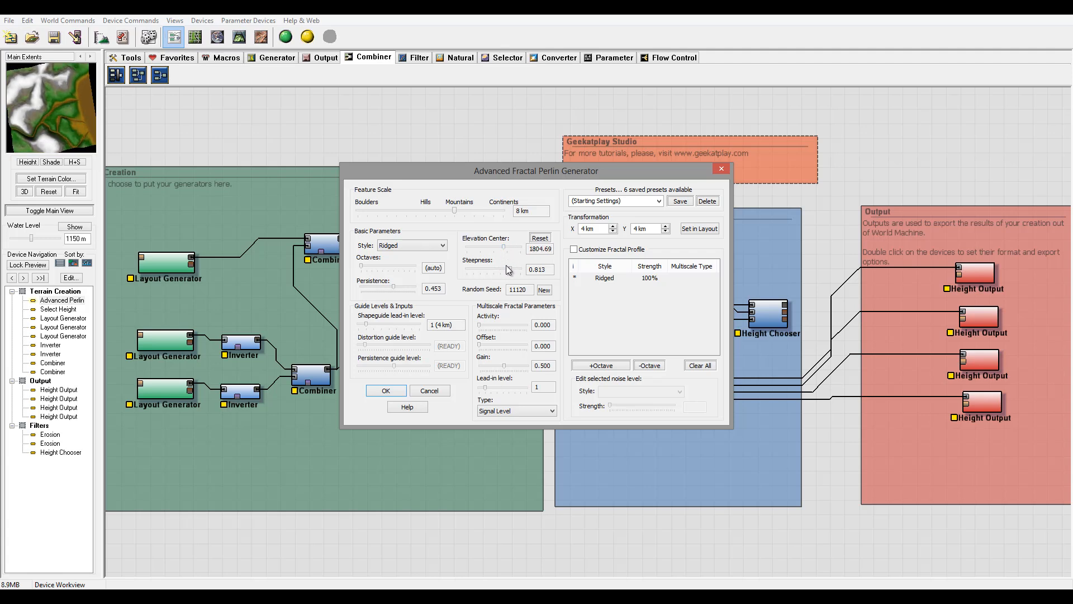
click(382, 390)
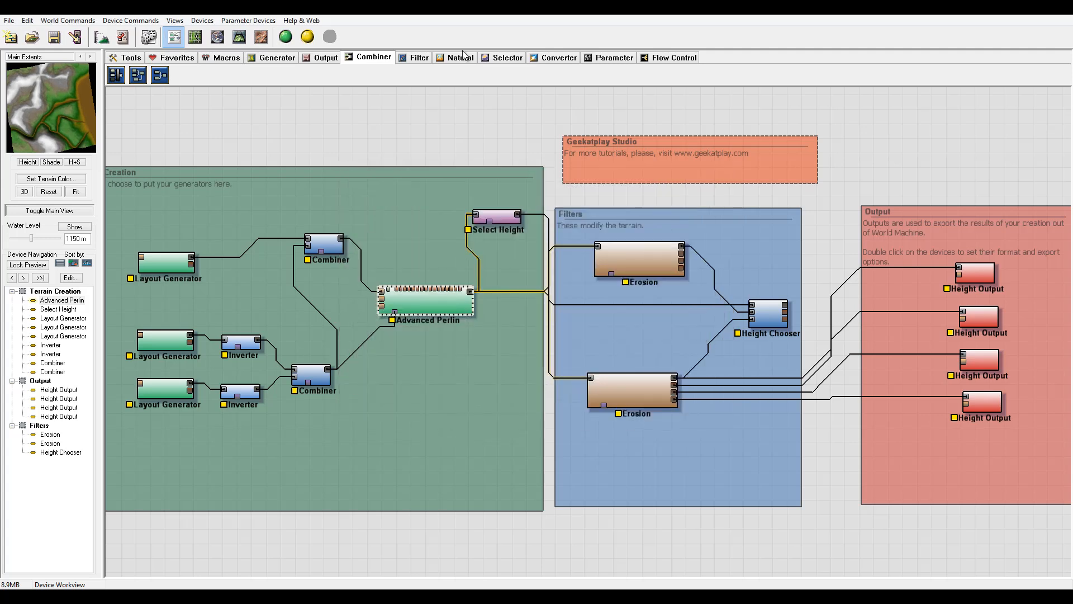
Reposition the two Erosion devices slightly within the Filters group.
click(618, 273)
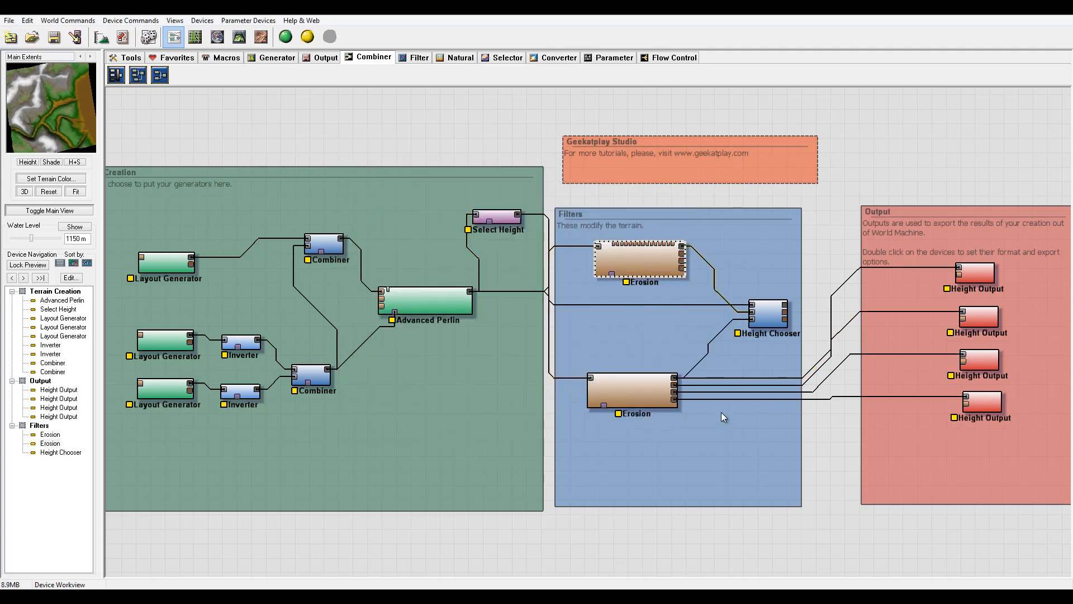
click(590, 378)
drag(672, 262, 676, 263)
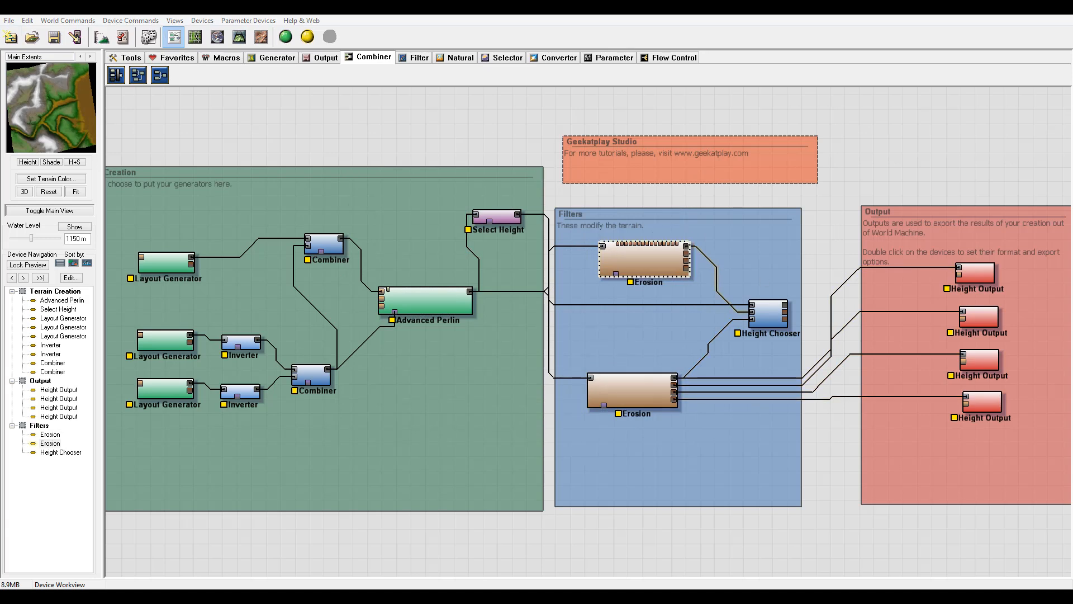
drag(652, 271, 639, 270)
drag(641, 381, 642, 372)
Lock the preview on the Height Chooser and switch to the 3D view.
click(766, 323)
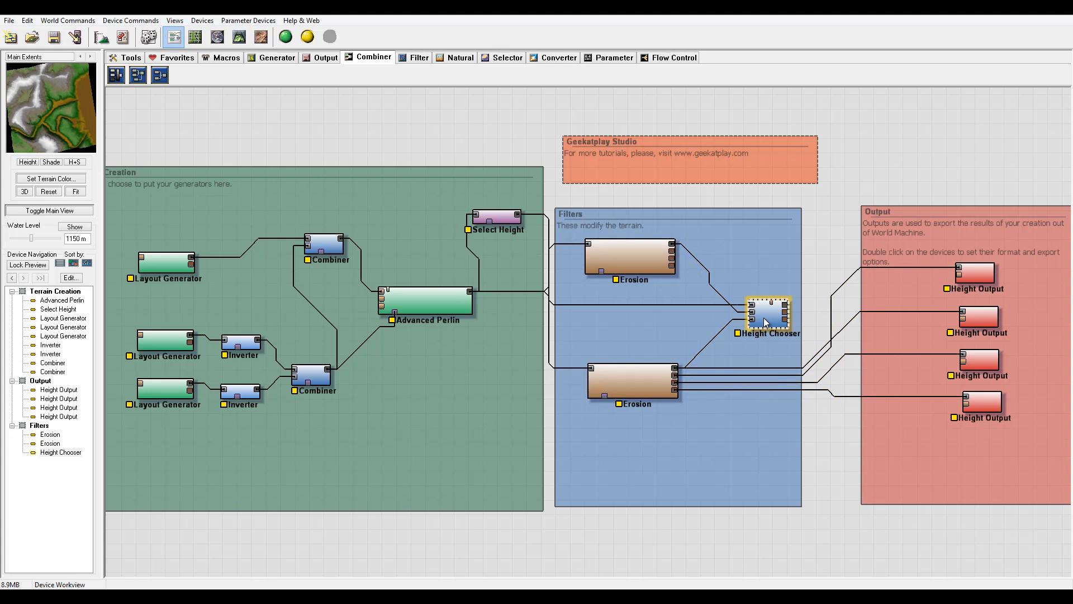
right_click(766, 322)
click(801, 337)
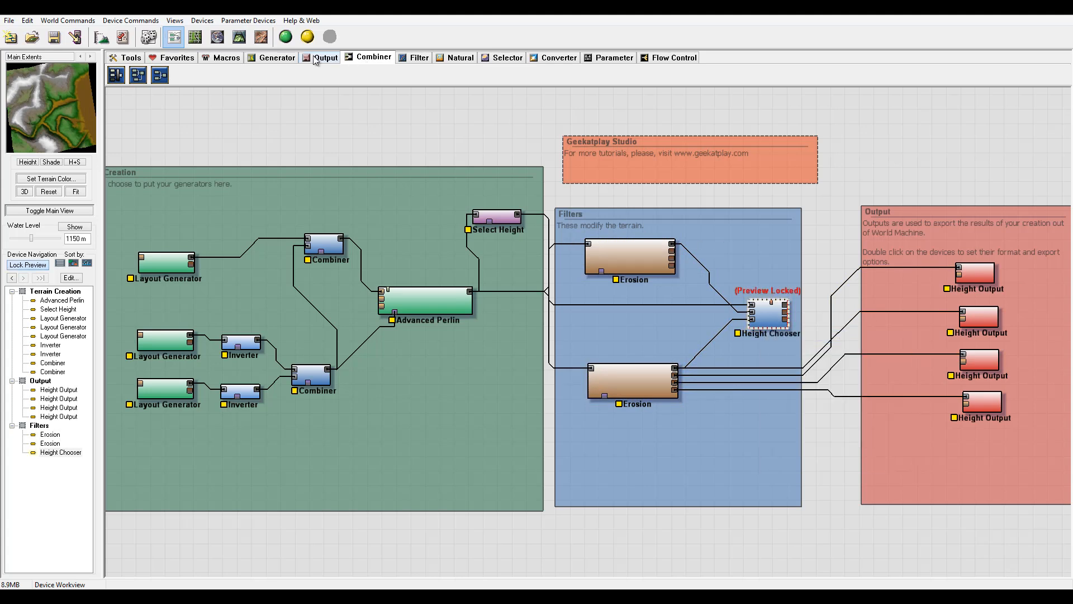
click(240, 37)
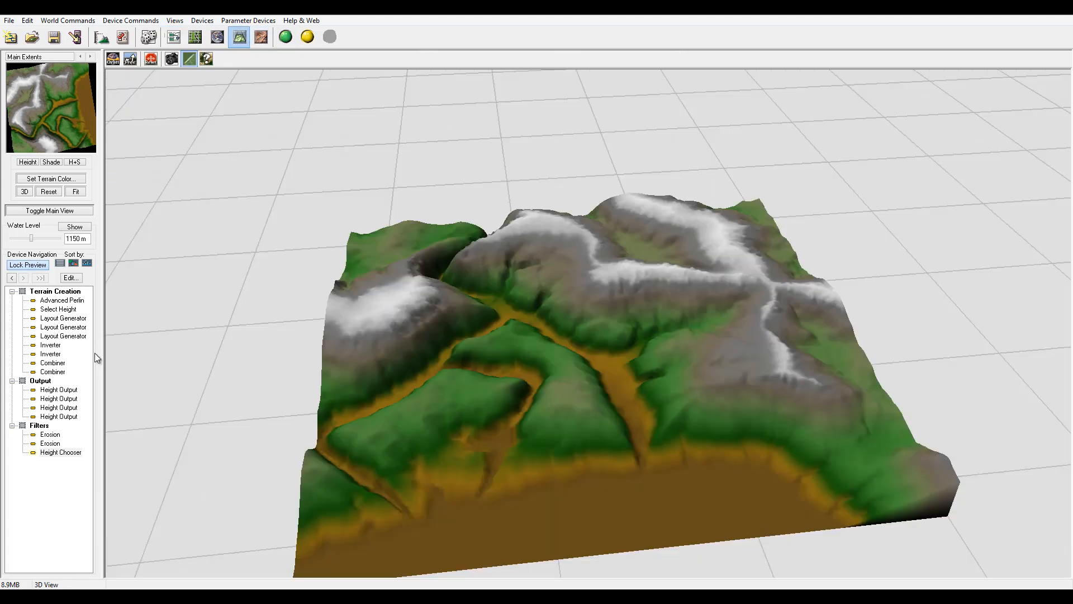
Open the Height Chooser's properties and close them without changes.
click(63, 452)
double_click(62, 452)
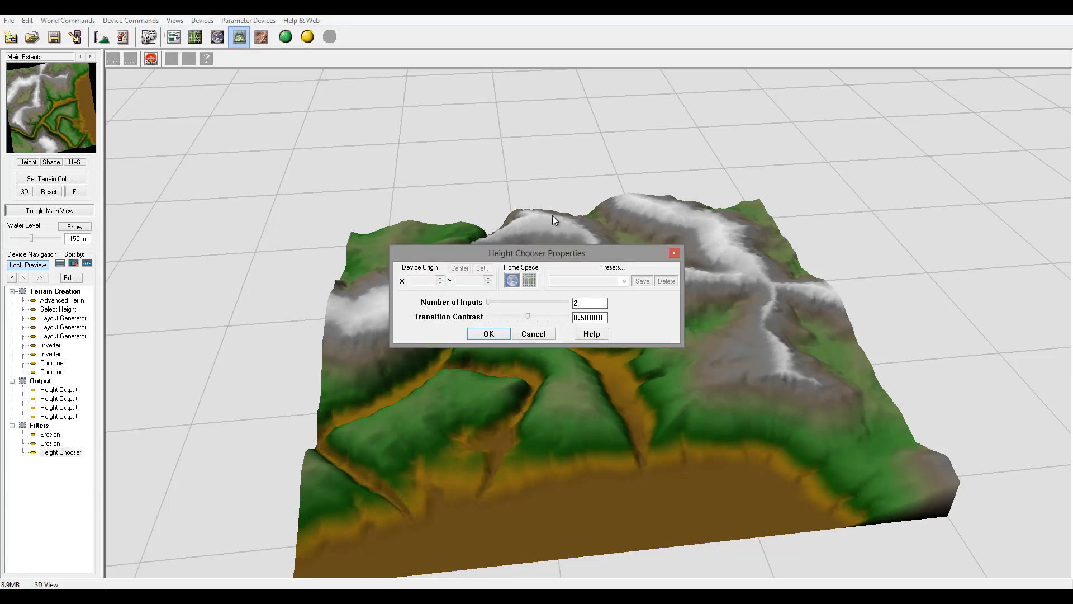
drag(530, 254, 628, 95)
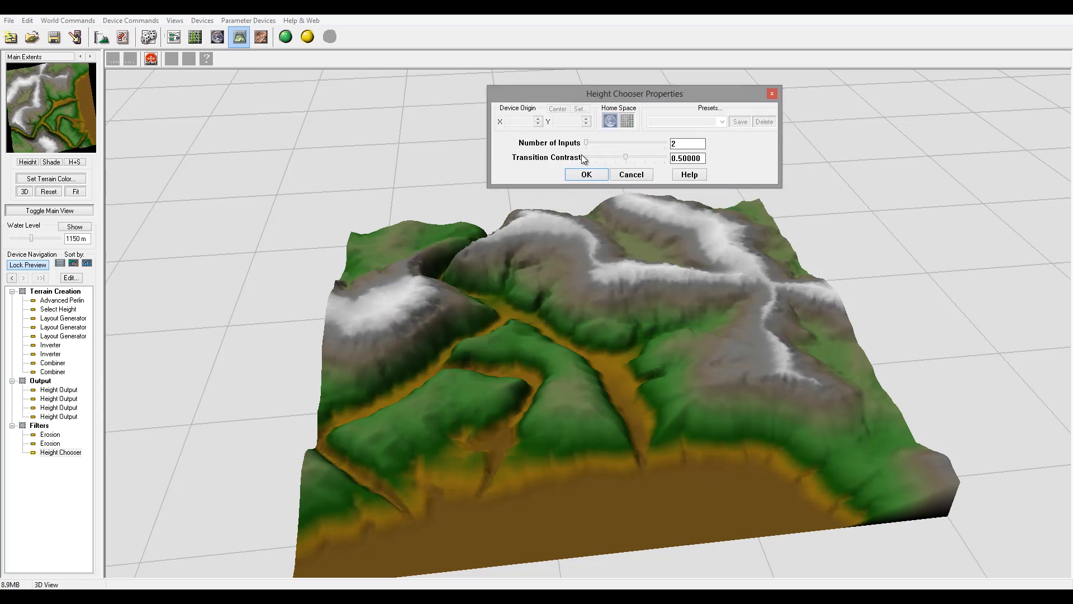
click(585, 174)
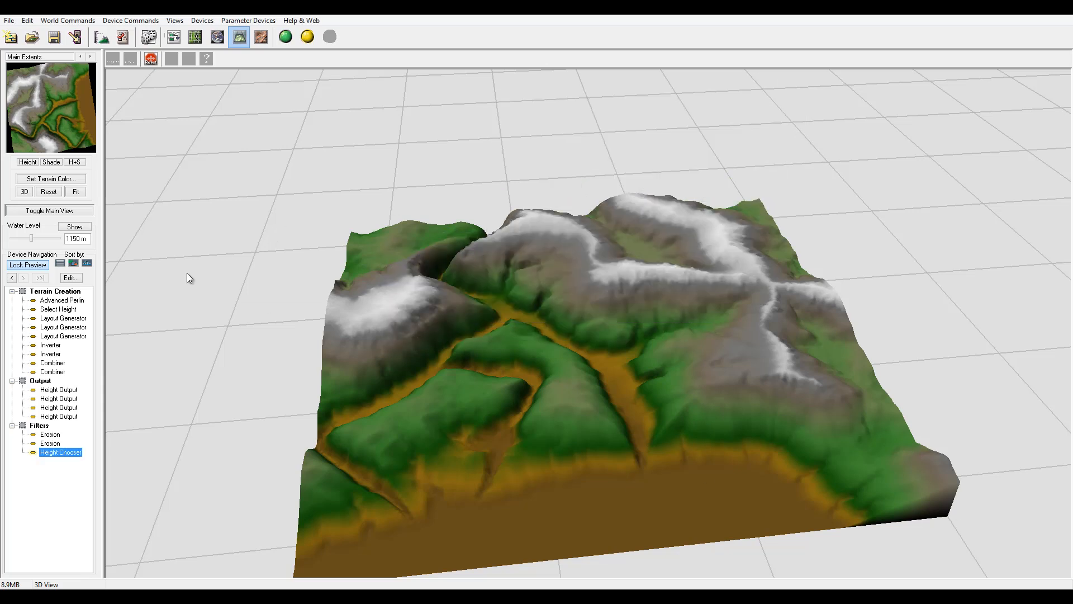
Set the Select Height maximum to about 1340 m, falloff adjustment to 0.461 with Exponential falloff, then confirm.
double_click(58, 309)
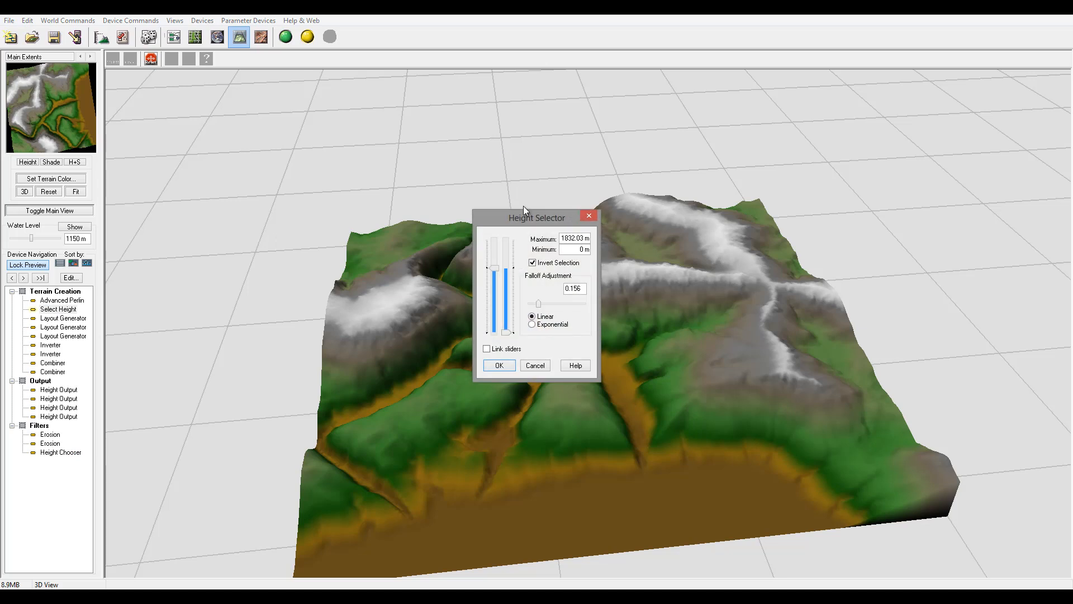
drag(523, 217, 236, 137)
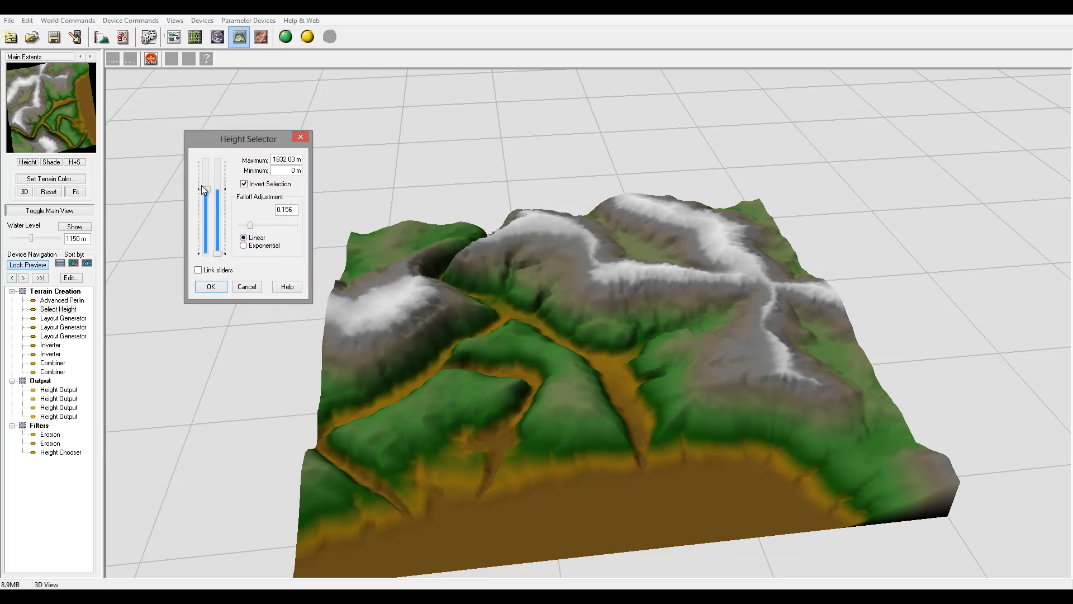
drag(203, 190, 246, 160)
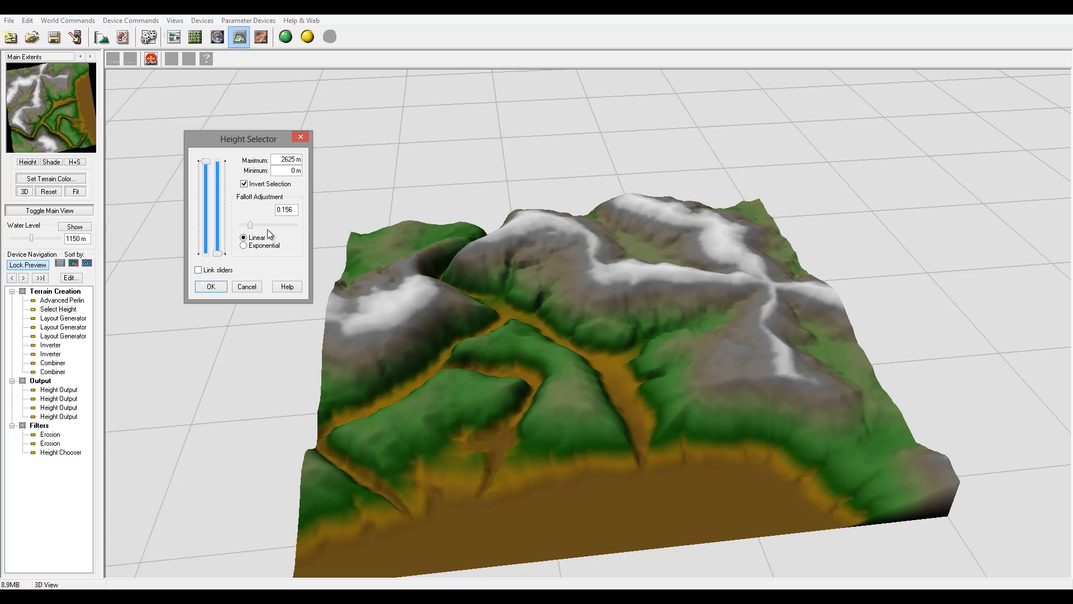
drag(210, 171, 256, 223)
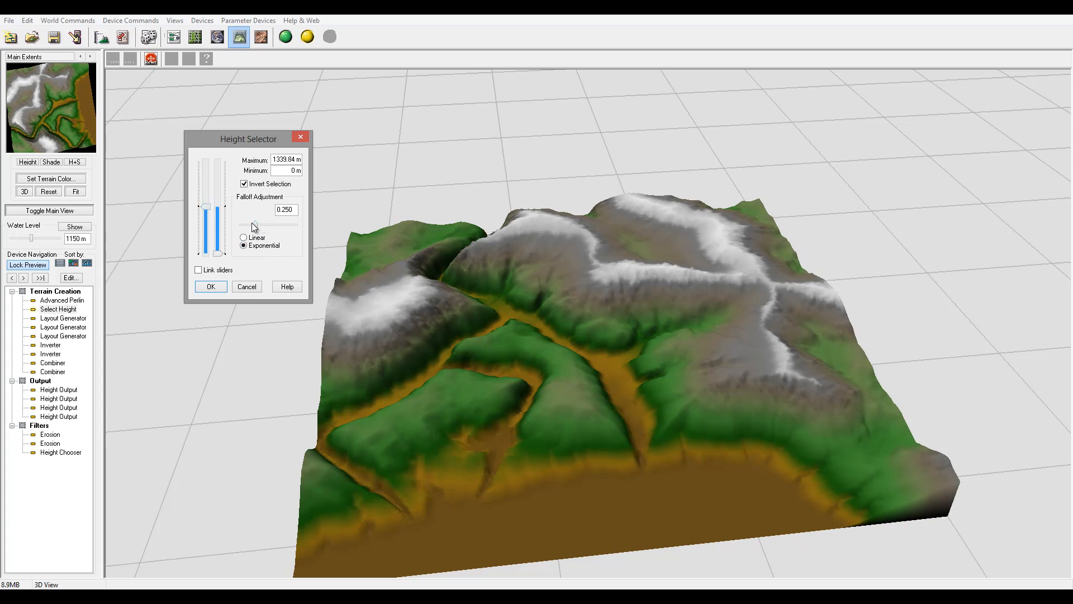
drag(256, 226, 266, 230)
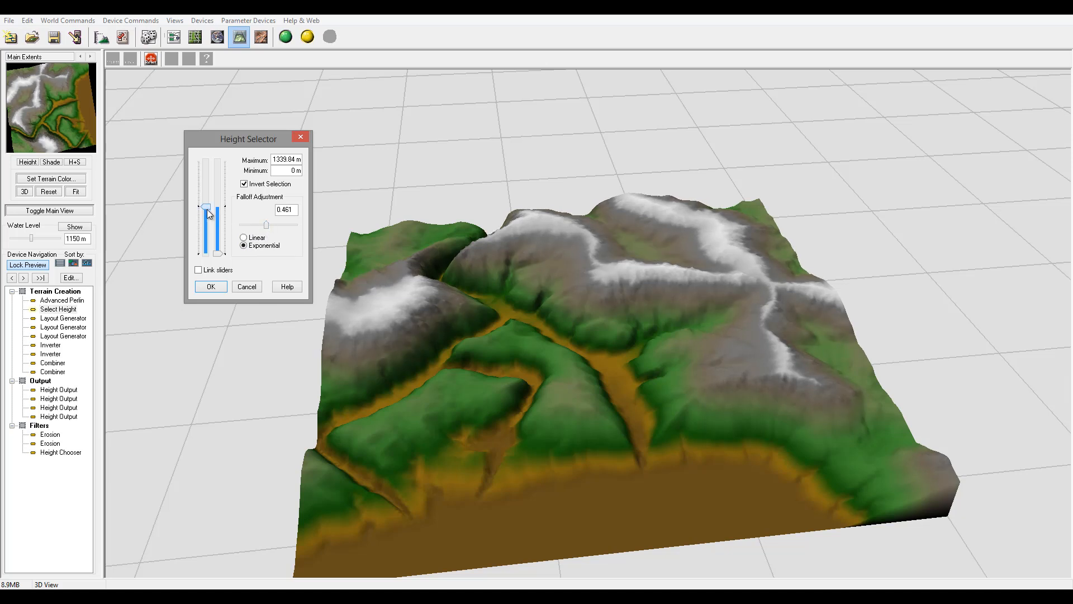
mouse_move(207, 209)
mouse_down()
mouse_move(208, 221)
mouse_move(215, 186)
mouse_move(216, 218)
mouse_up()
drag(206, 218, 222, 209)
click(211, 286)
Return to the device workview and nudge the Height Chooser slightly up and left.
click(174, 37)
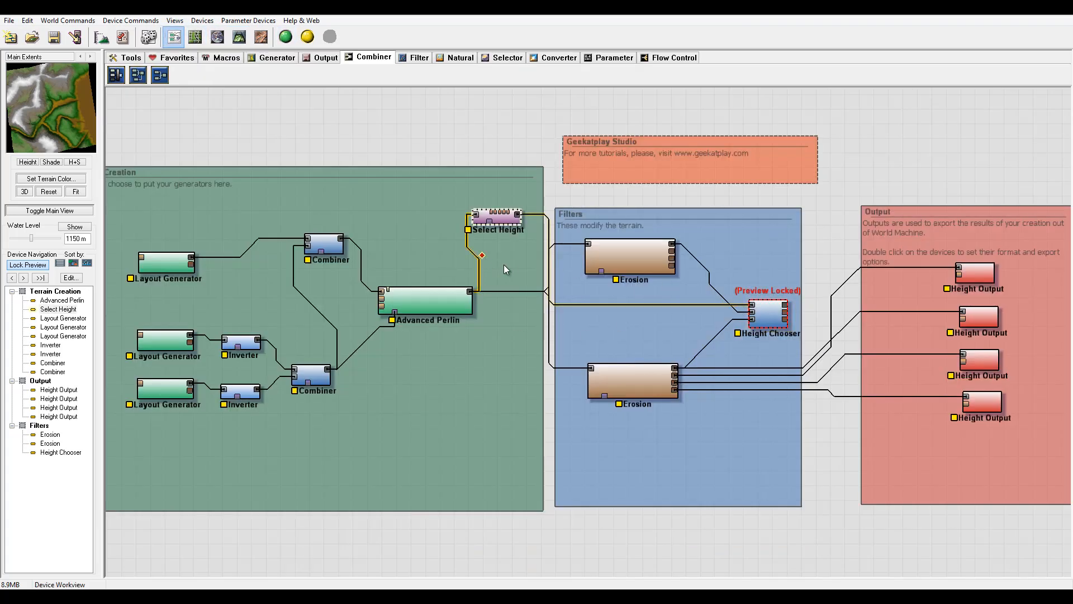
drag(806, 282, 622, 270)
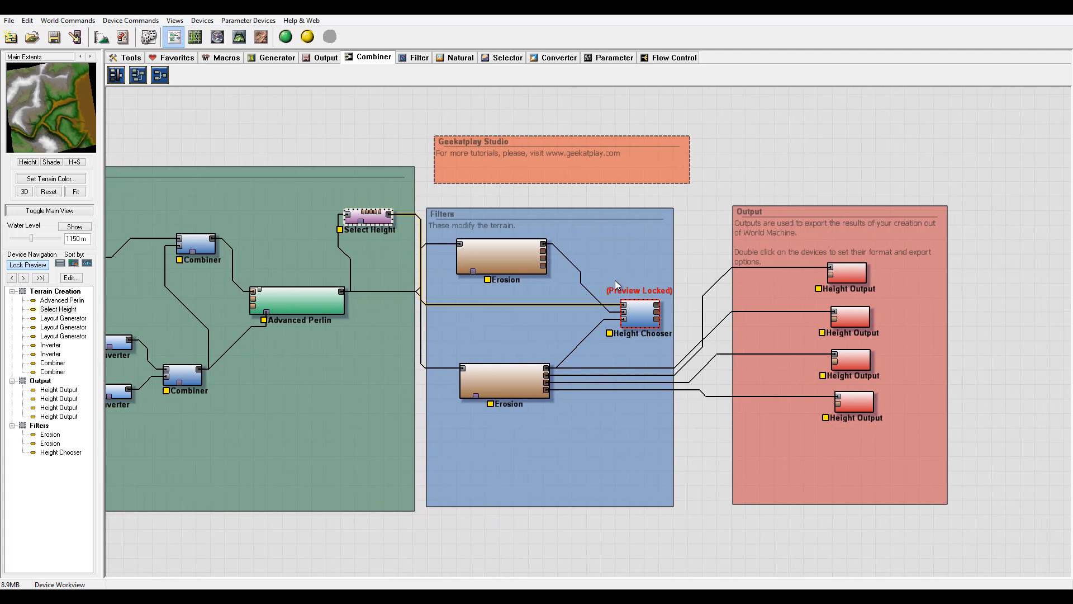
drag(633, 318, 613, 310)
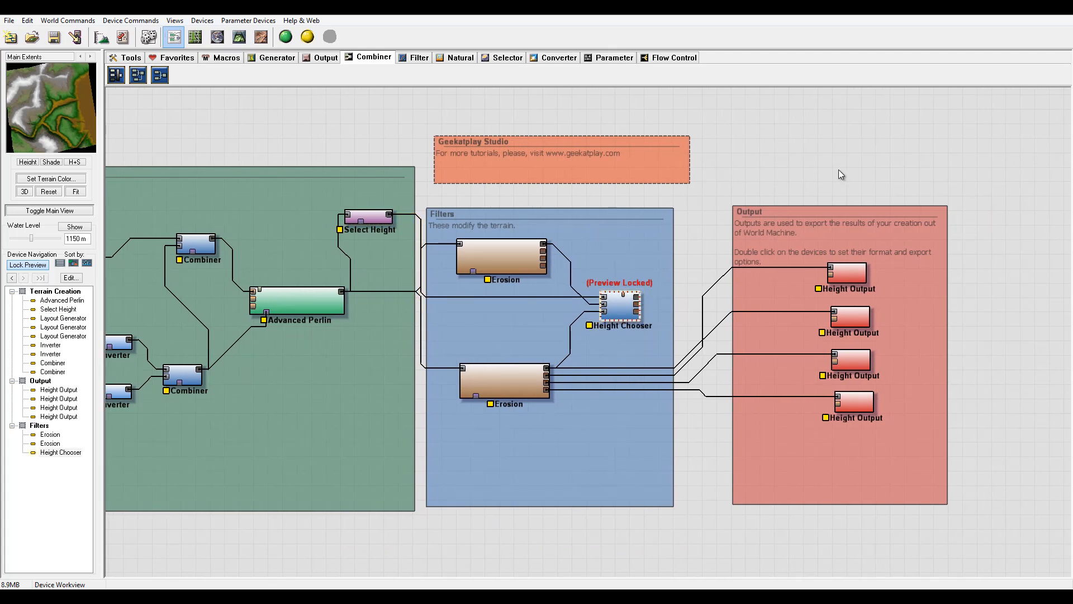